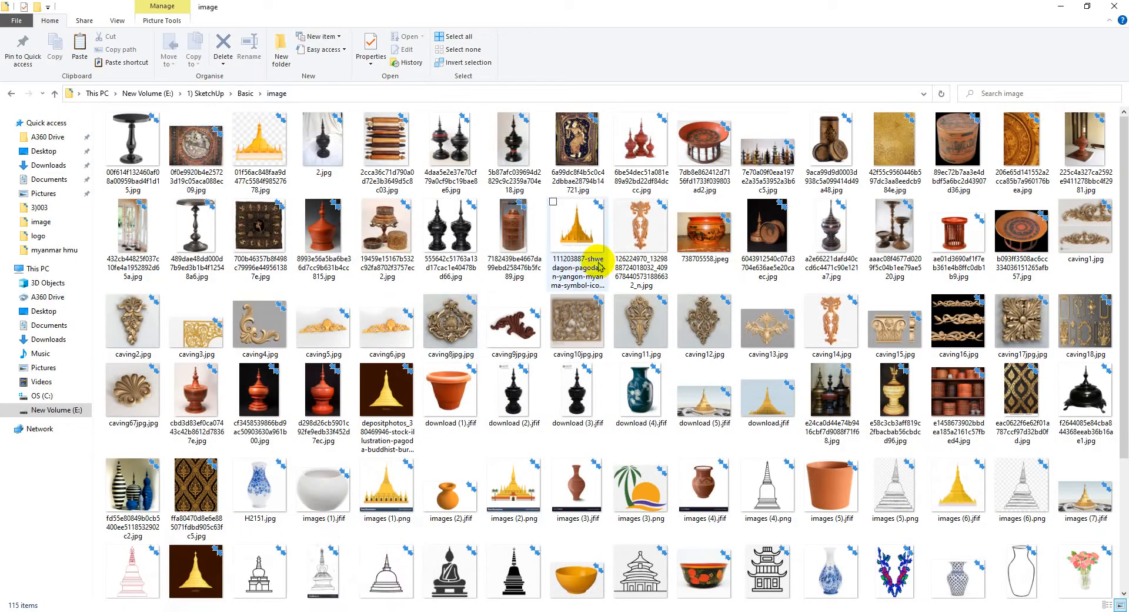
- Open images (4).png and examine the pagoda outline drawings through images (5).png
click(785, 483)
double_click(785, 483)
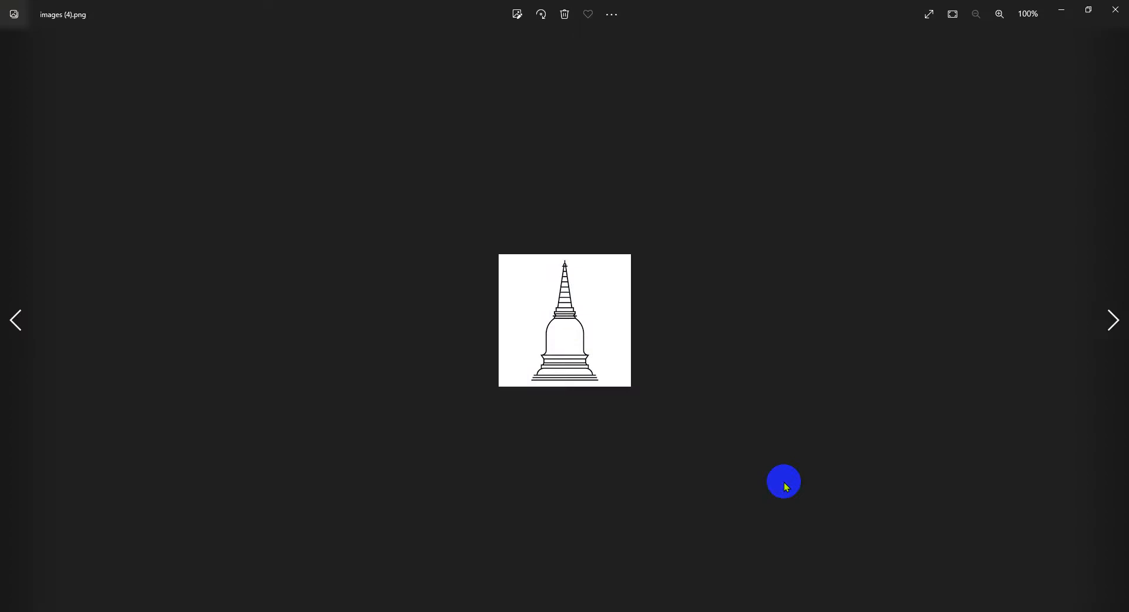
scroll(612, 315, up, 1)
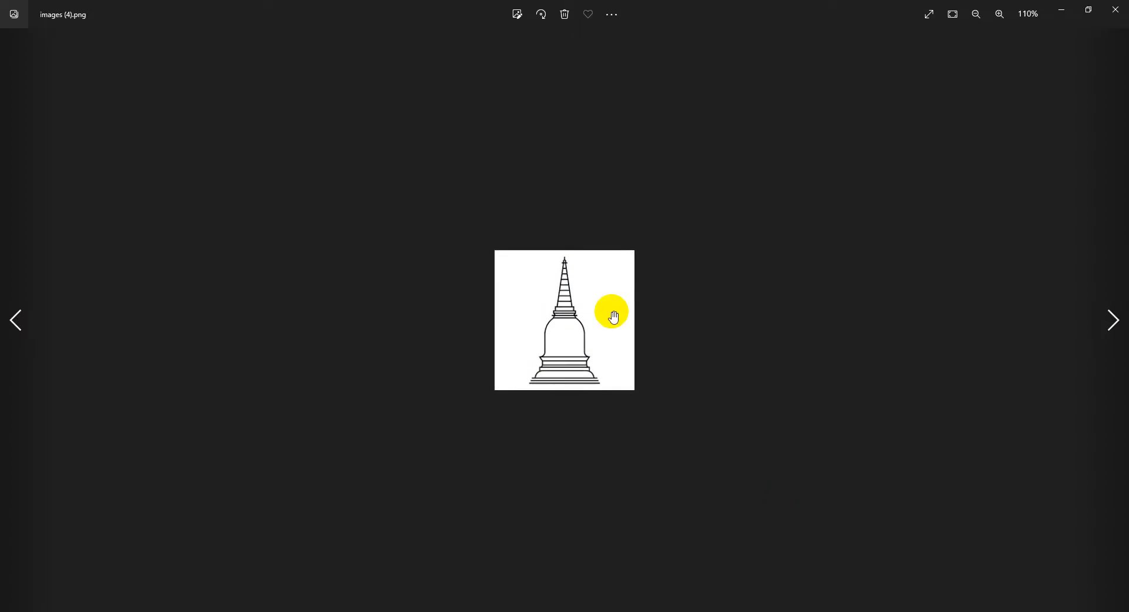
click(1122, 329)
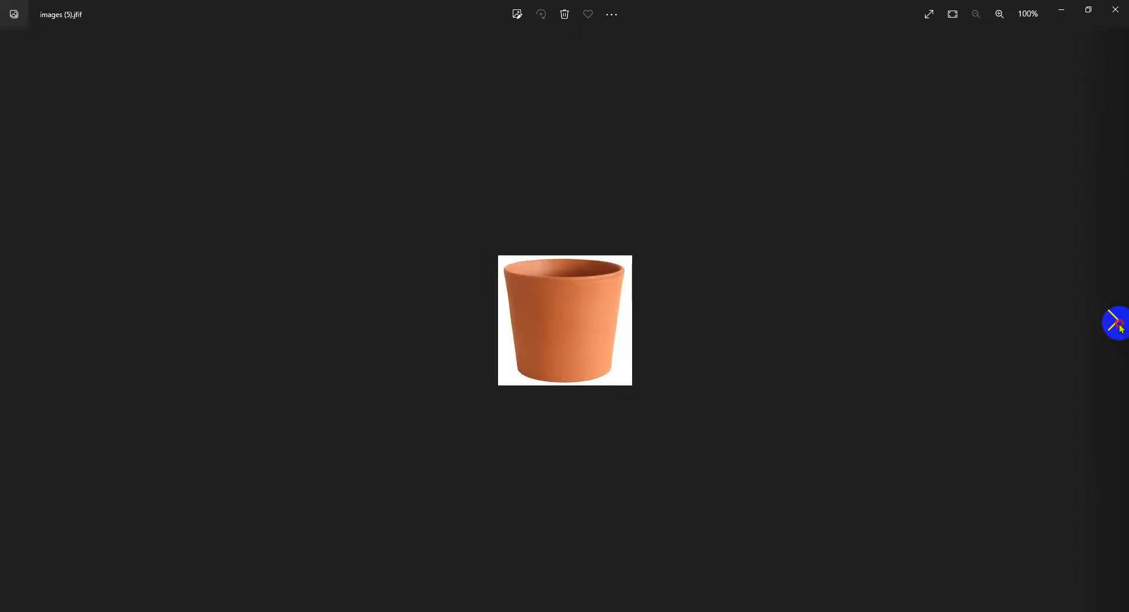
click(1121, 328)
scroll(598, 317, up, 6)
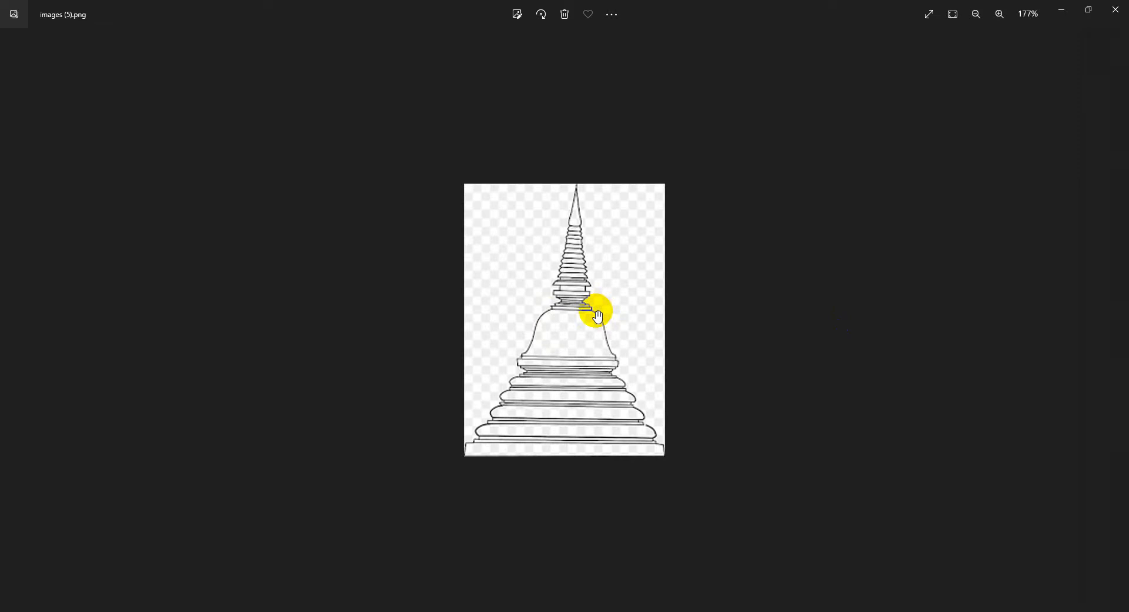
scroll(598, 317, down, 1)
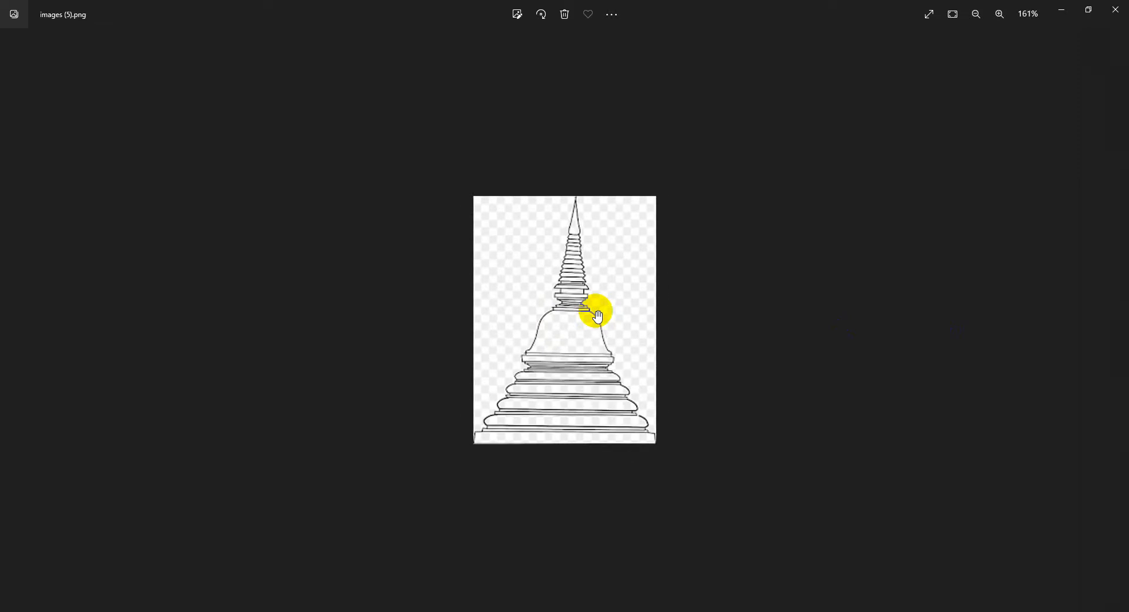
scroll(643, 295, up, 3)
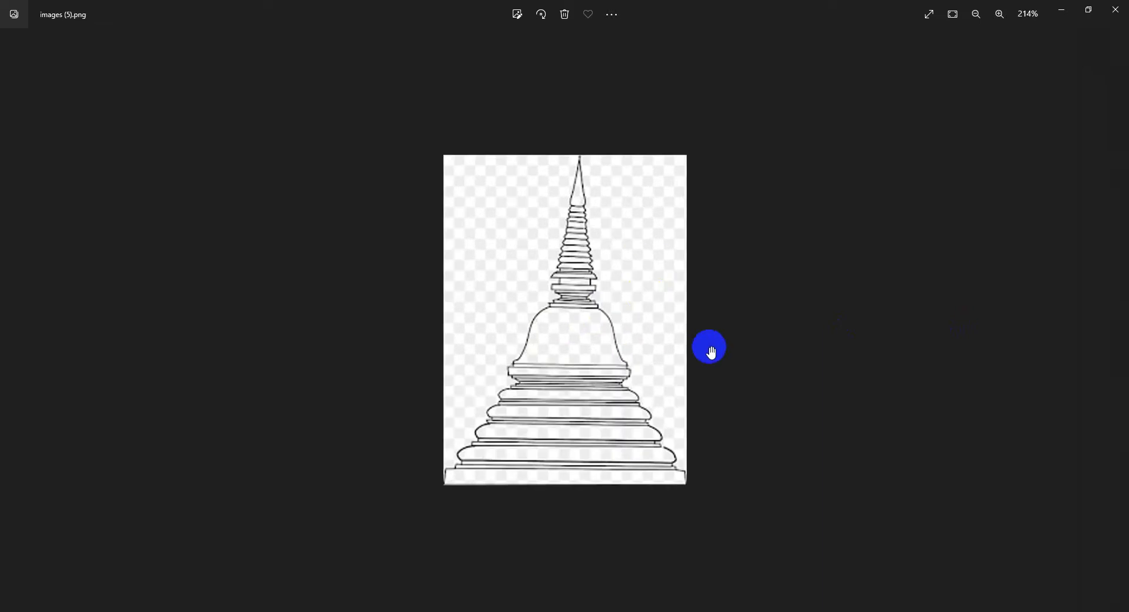
scroll(710, 352, down, 3)
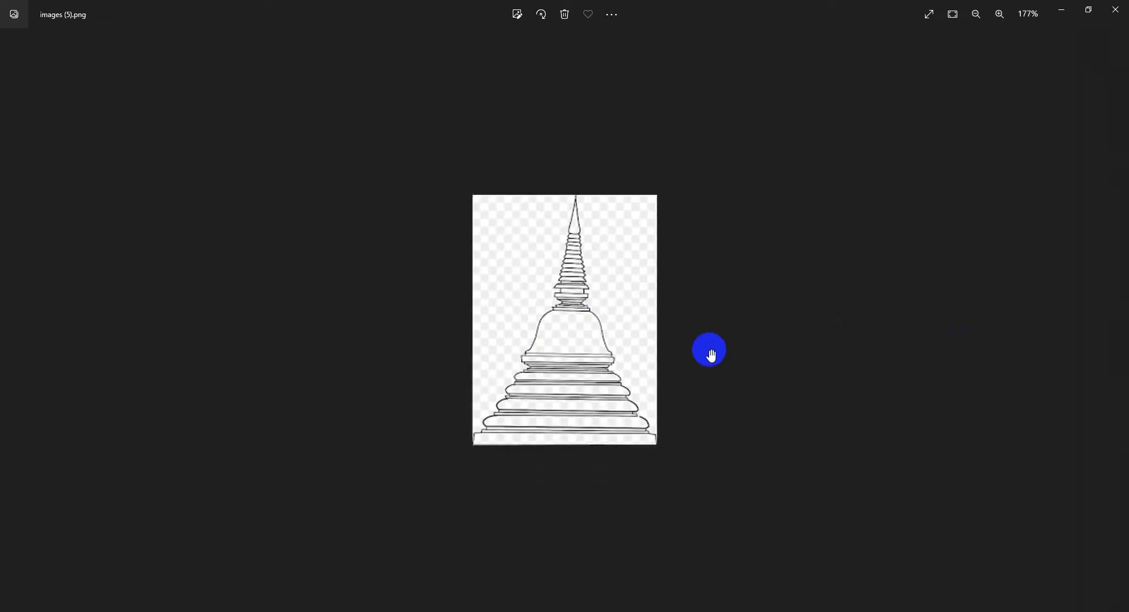
scroll(711, 353, up, 2)
scroll(679, 388, down, 7)
- Look through the following reference pictures of pagodas as far as images (9).jfif
key(Right)
key(Right)
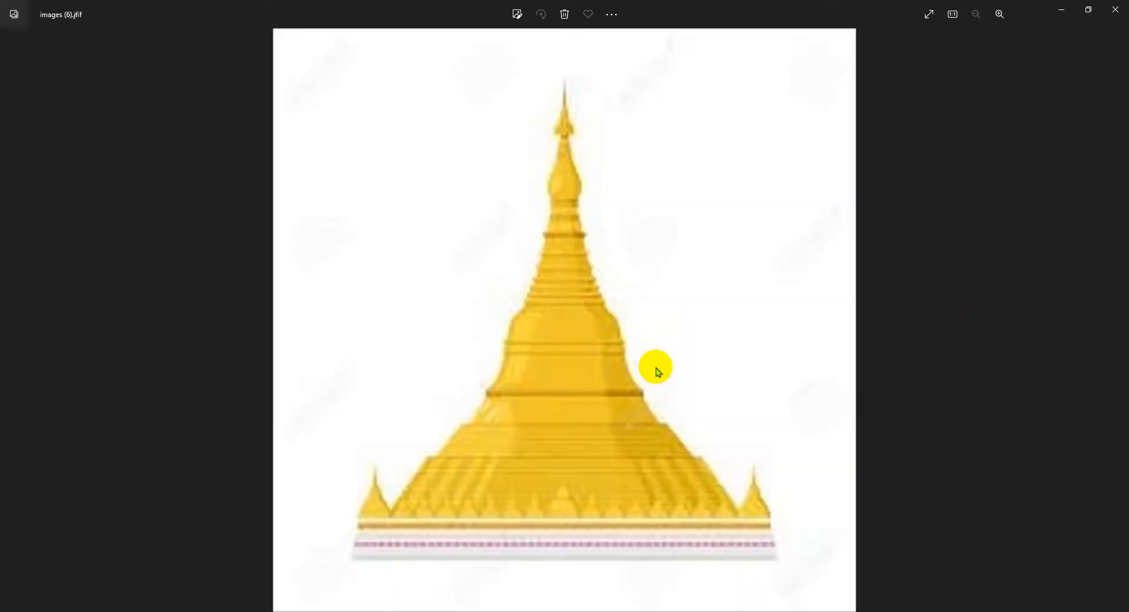
key(Right)
key(Right)
key(Right)
key(Right)
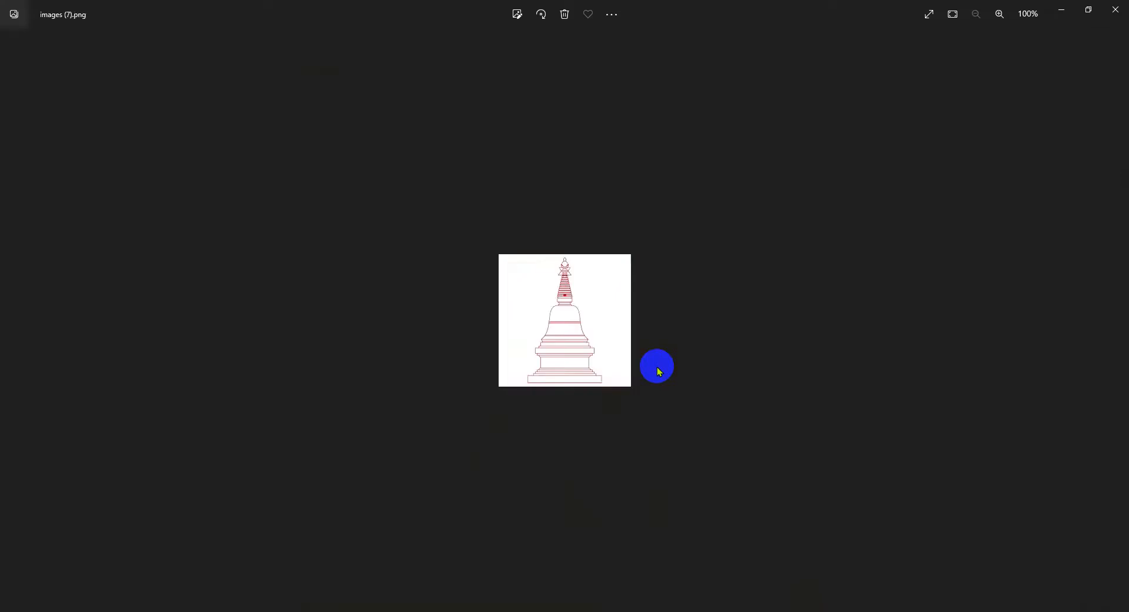
key(Right)
scroll(659, 369, down, 5)
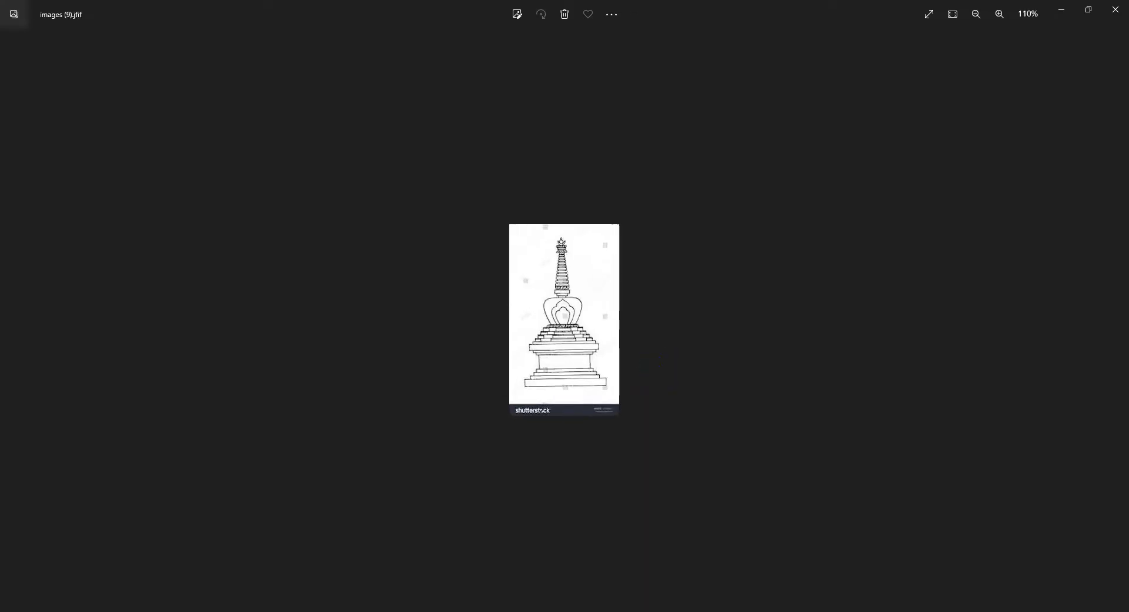
- Switch to SketchUp and view the sample vases and pagodas from another angle
click(476, 569)
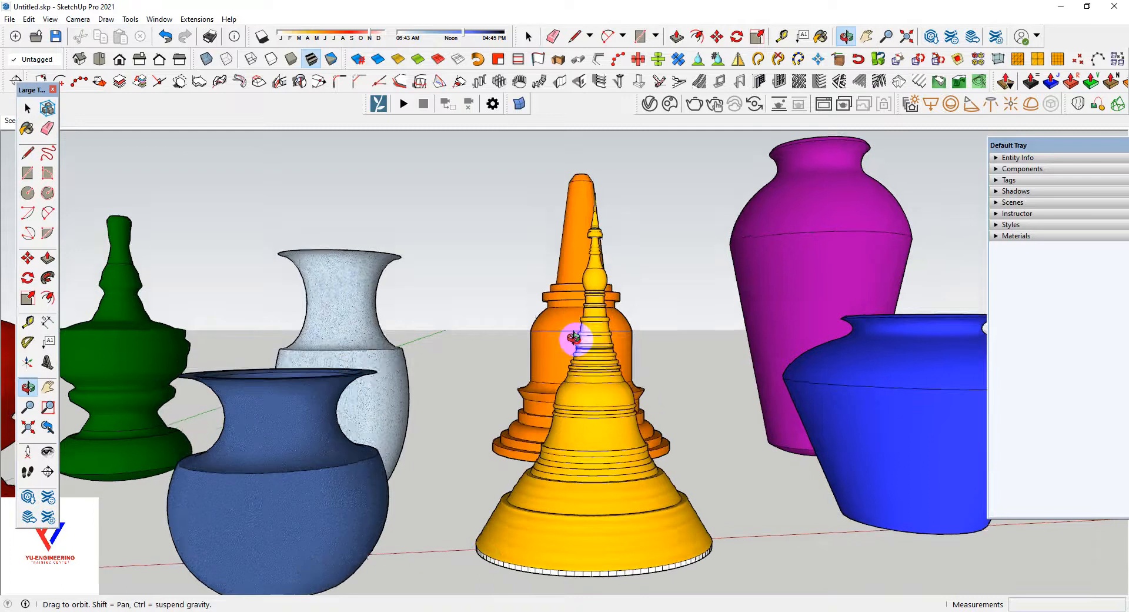
drag(574, 338, 640, 434)
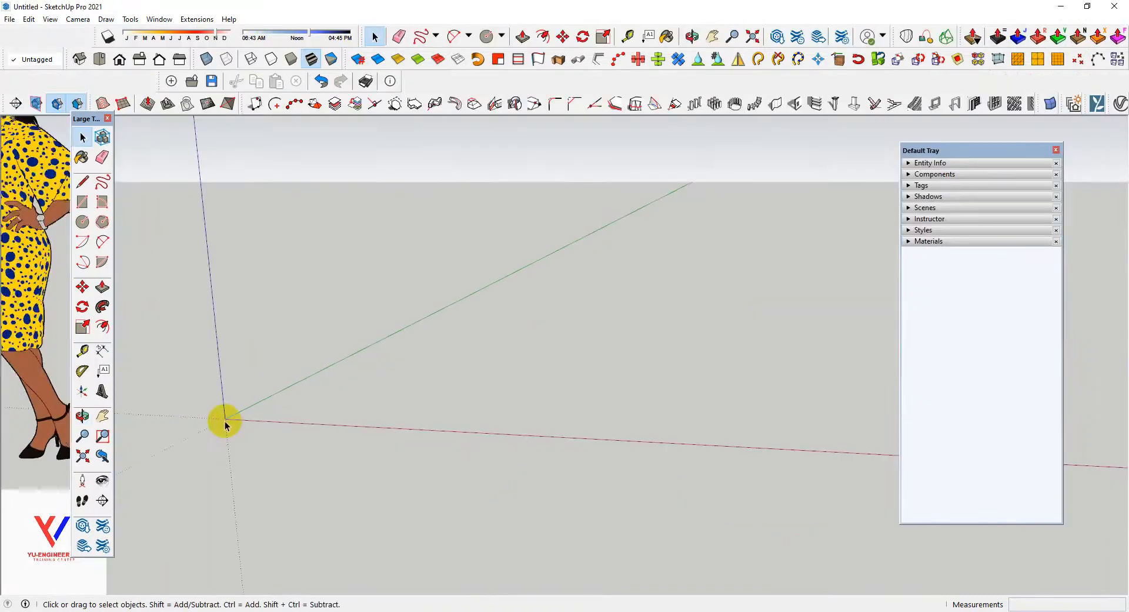
- Draw an upright rectangle from the origin along the red axis and divide it with a vertical centre line about 0.53 m long
key(r)
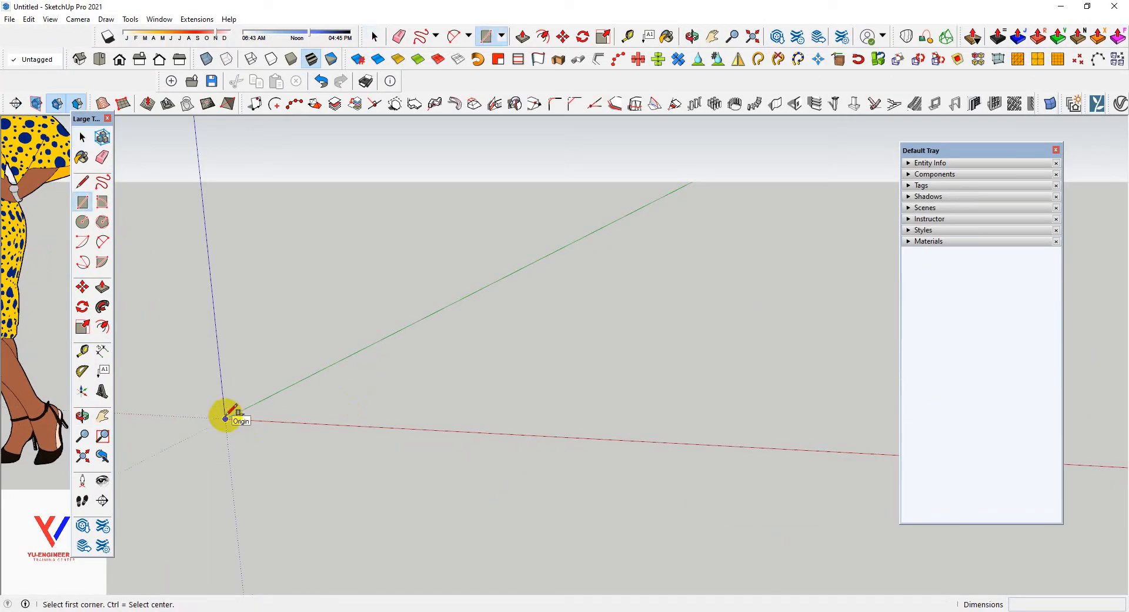
drag(225, 418, 310, 304)
scroll(241, 371, up, 4)
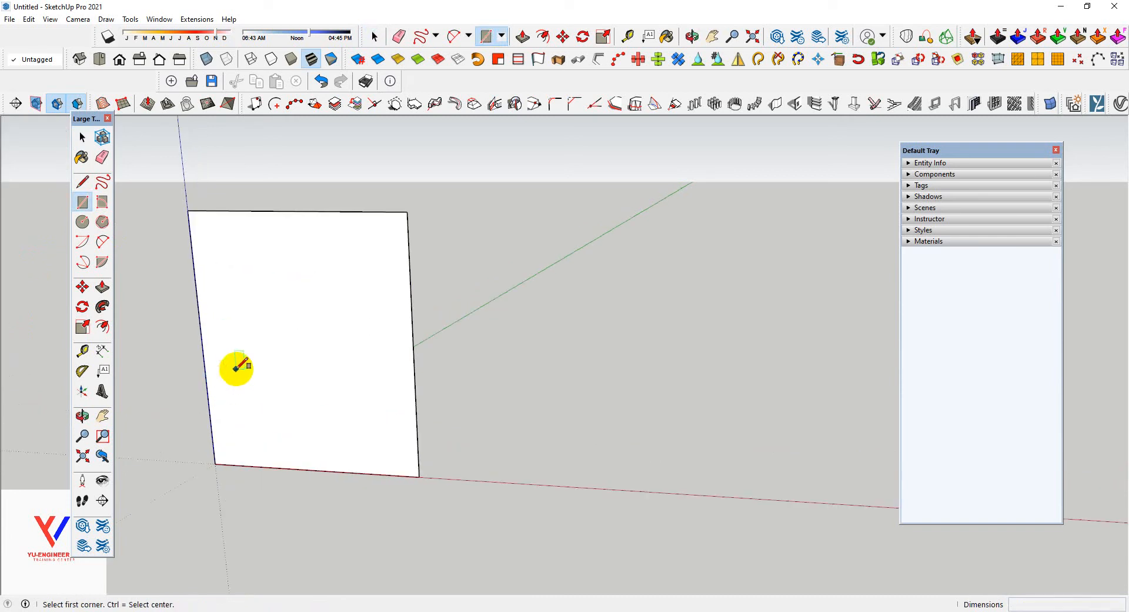
click(83, 183)
click(295, 210)
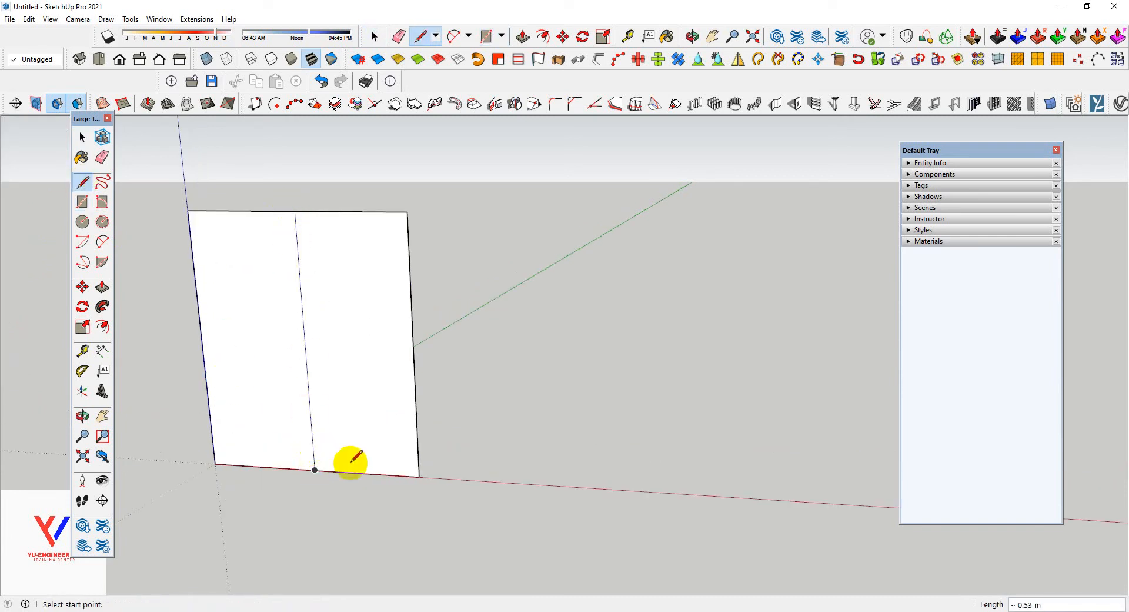
scroll(314, 468, up, 2)
click(315, 469)
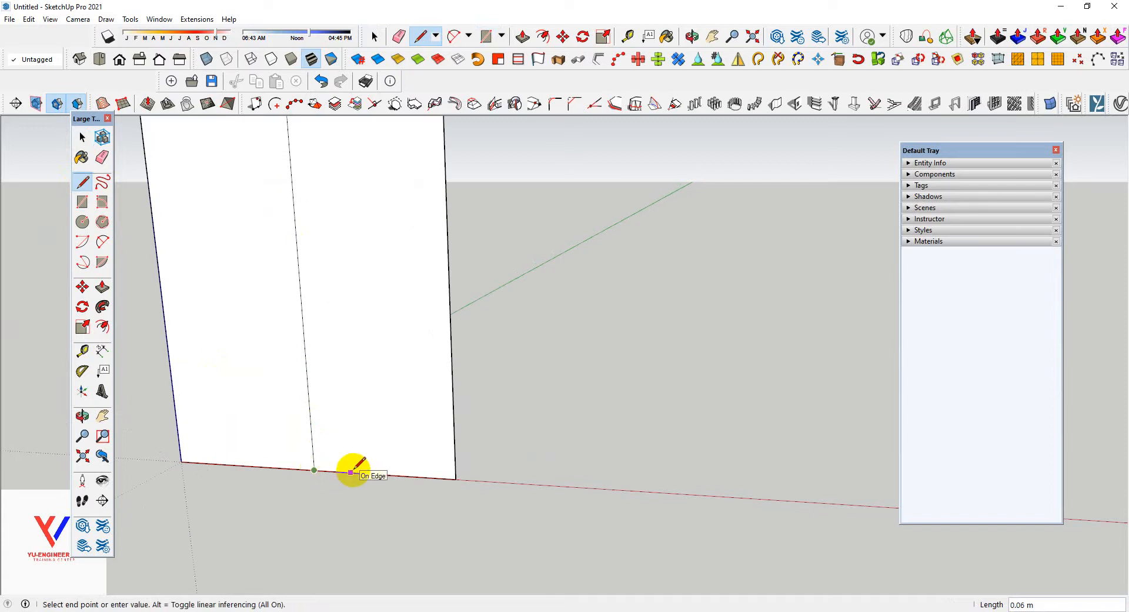
- Draw two connected 2-point arcs from the rectangle's base edge as the vase's side, the lower bulging outward and the upper curving inward
click(103, 241)
click(350, 472)
click(409, 330)
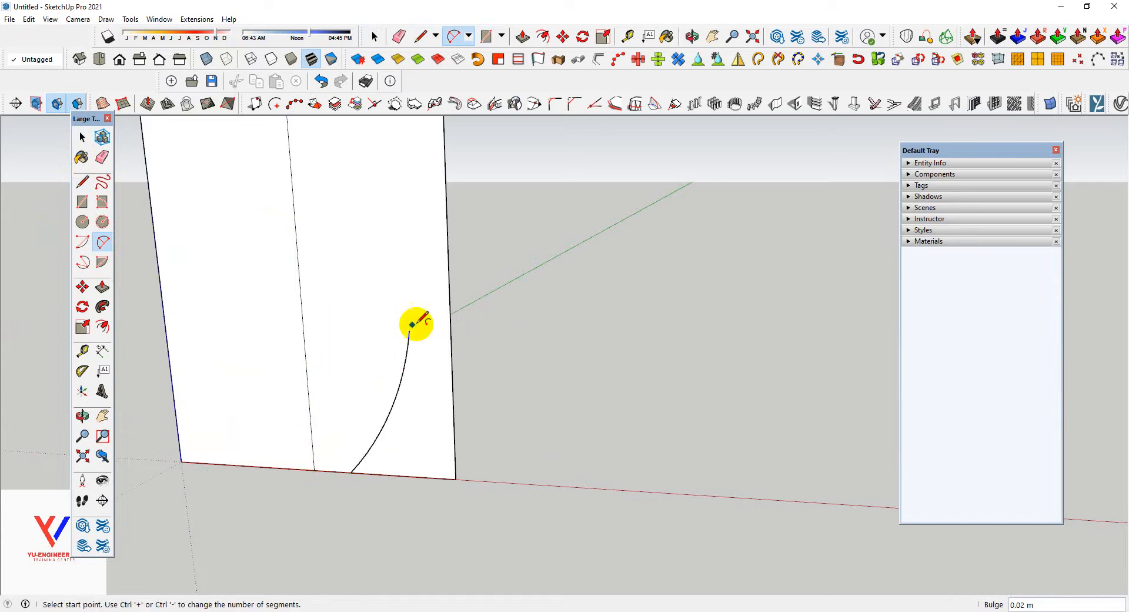
click(410, 330)
click(379, 212)
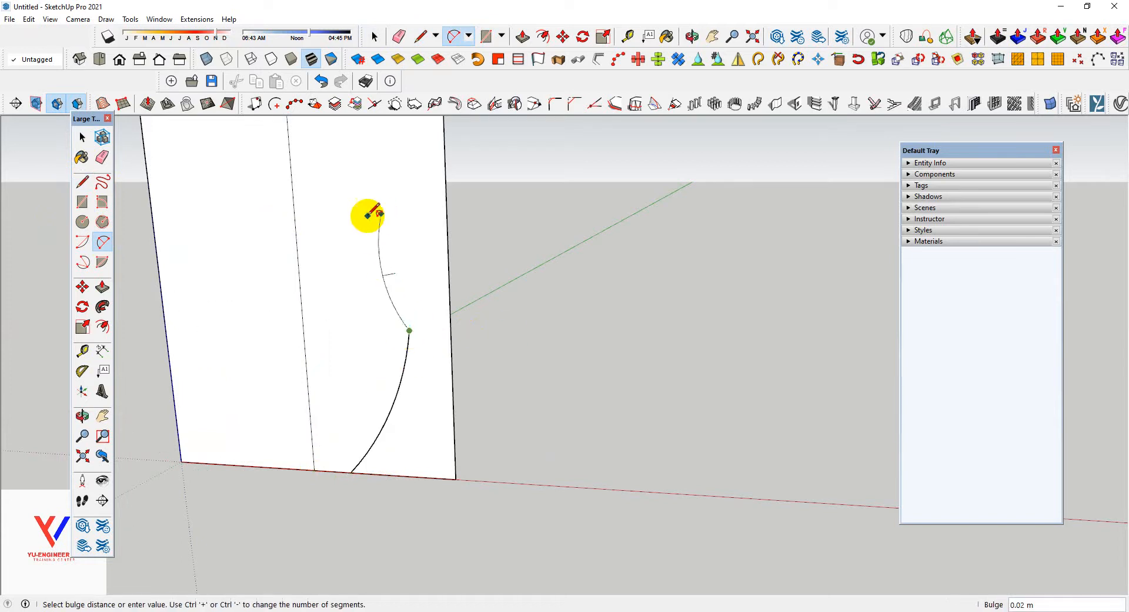
click(356, 217)
scroll(362, 215, up, 2)
- Close the vase profile with a horizontal line about 0.13 m long from the upper arc's end to the centre line
key(l)
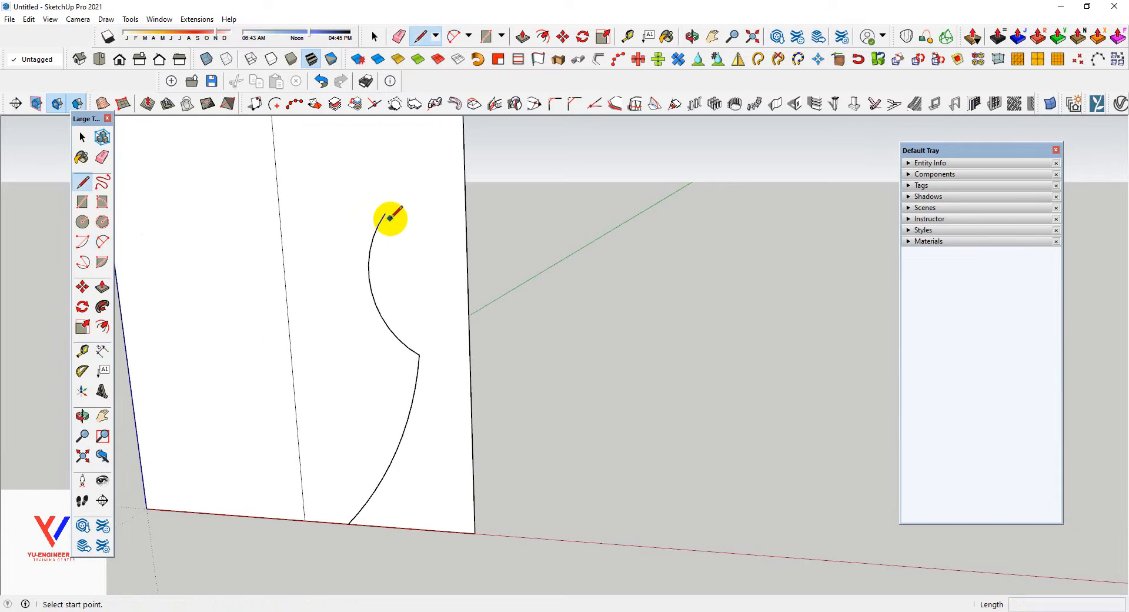
click(385, 212)
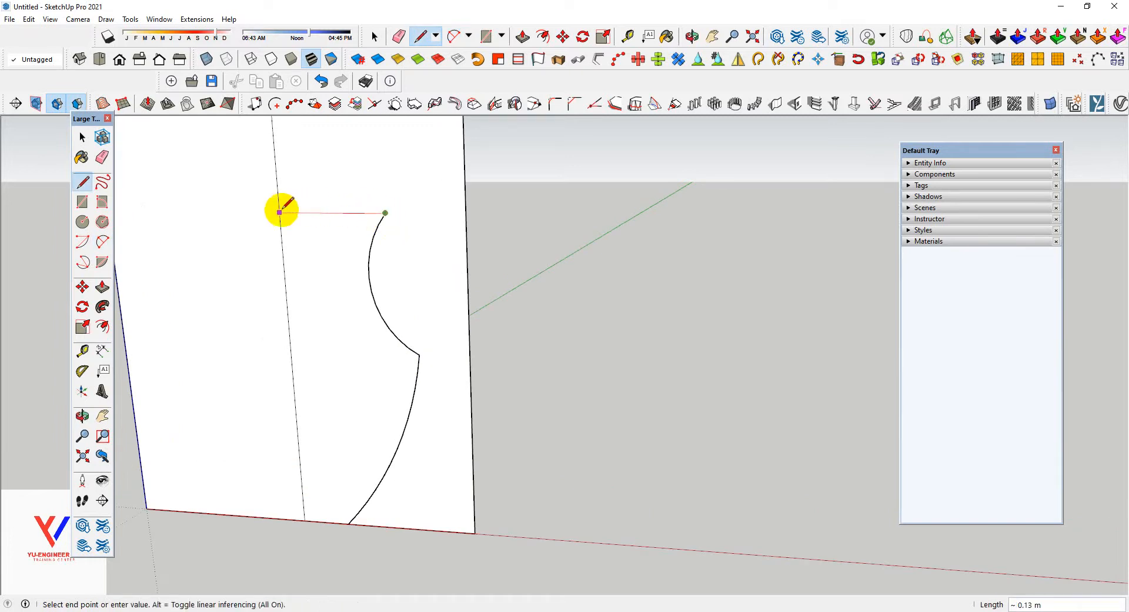
click(280, 211)
- Offset the outline of the half-vase profile face inward by about 0.01 m
click(83, 137)
scroll(383, 389, down, 1)
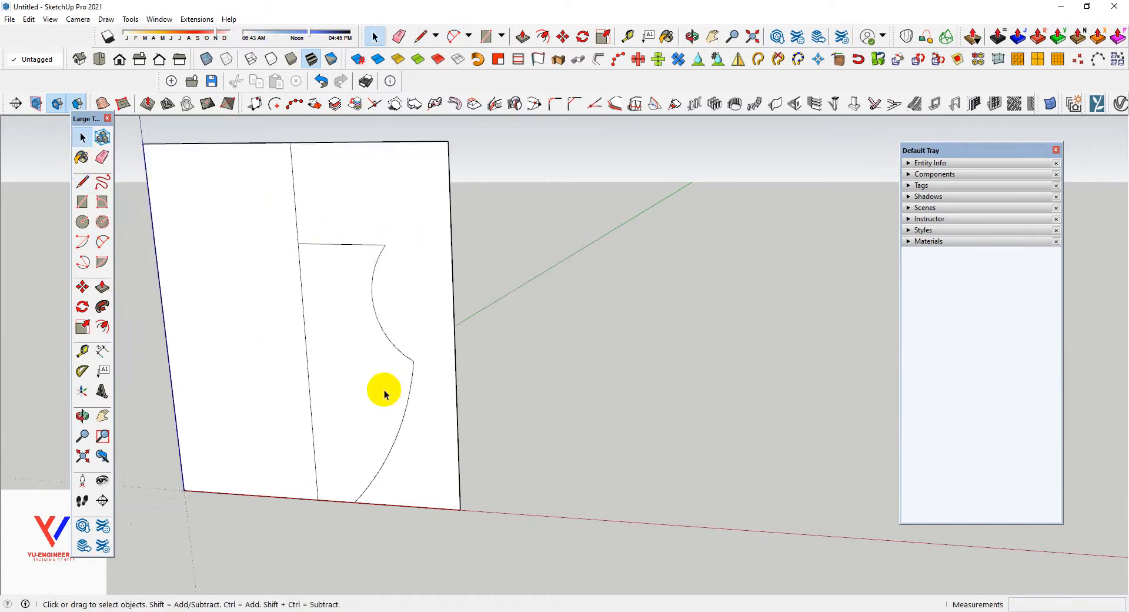
click(366, 422)
scroll(366, 422, up, 1)
key(f)
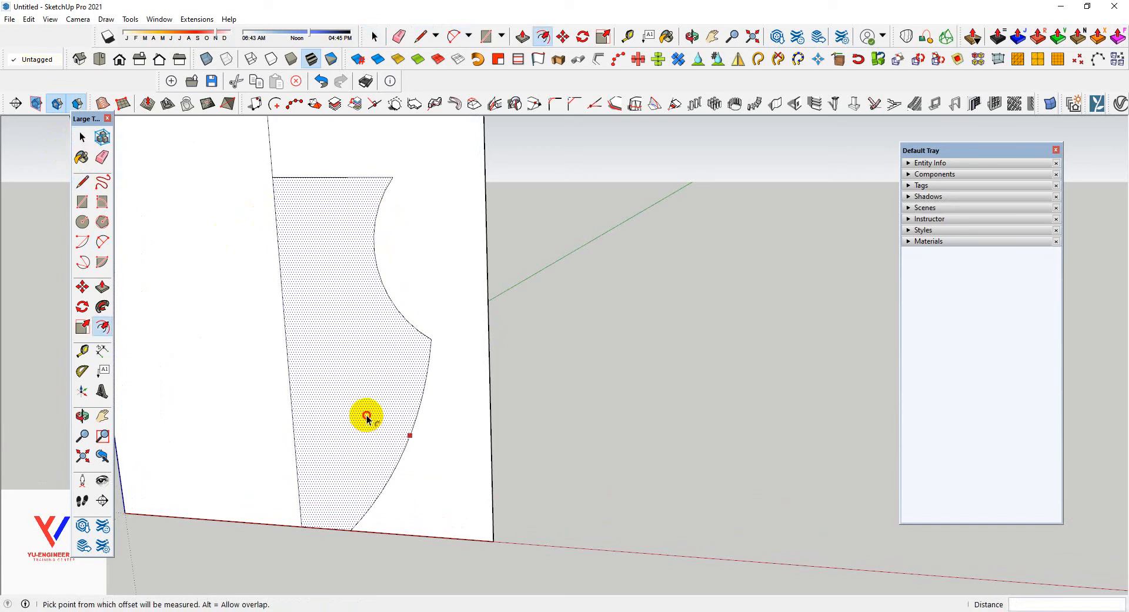
click(367, 417)
click(397, 452)
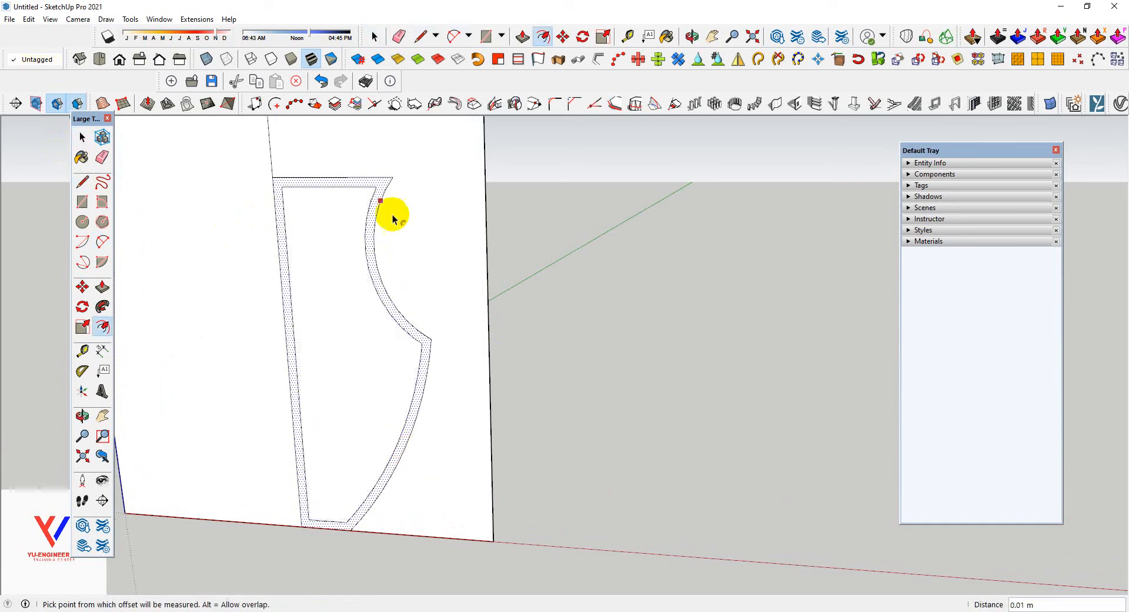
- Draw short lines across the offset band at the rim corner and at the base's centre line to separate the vase wall
scroll(383, 194, up, 2)
key(l)
click(372, 184)
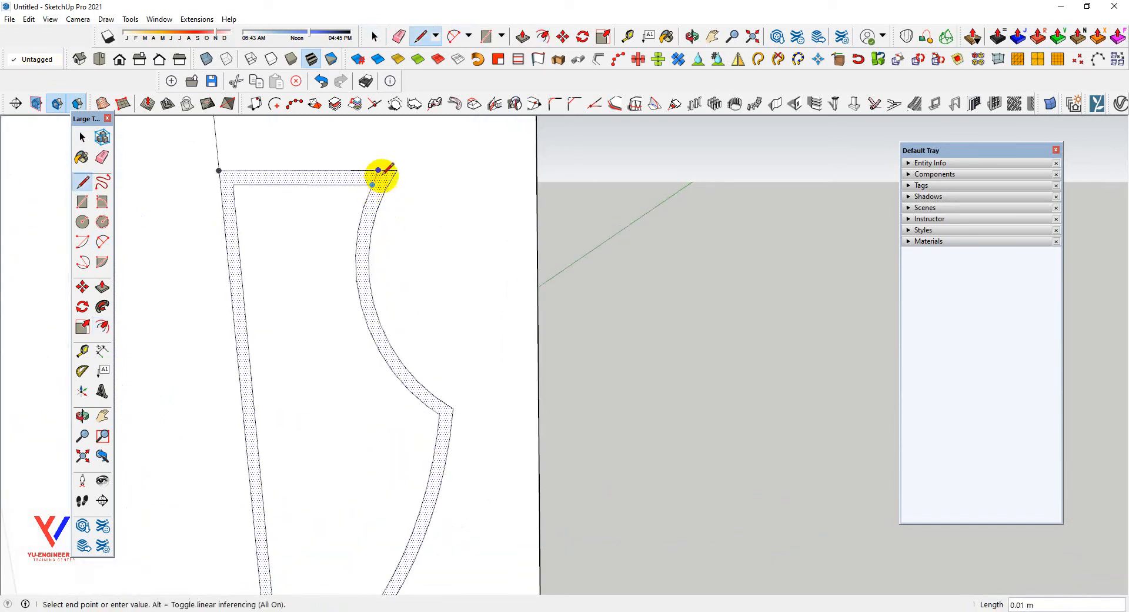
click(396, 170)
scroll(322, 156, down, 3)
scroll(298, 534, up, 4)
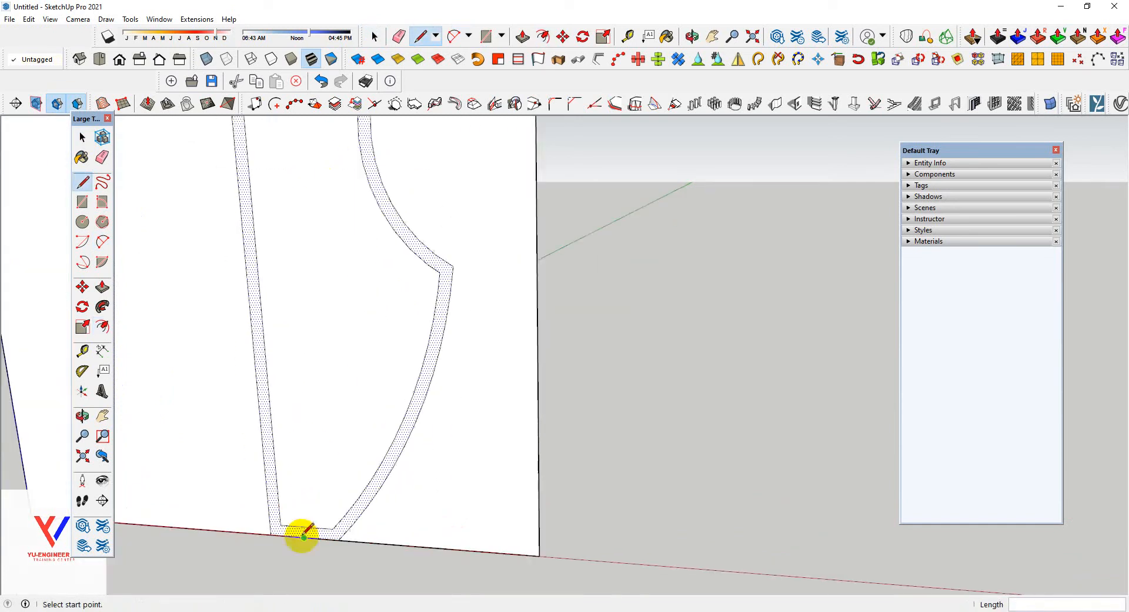
click(265, 520)
scroll(274, 467, down, 2)
scroll(277, 467, up, 1)
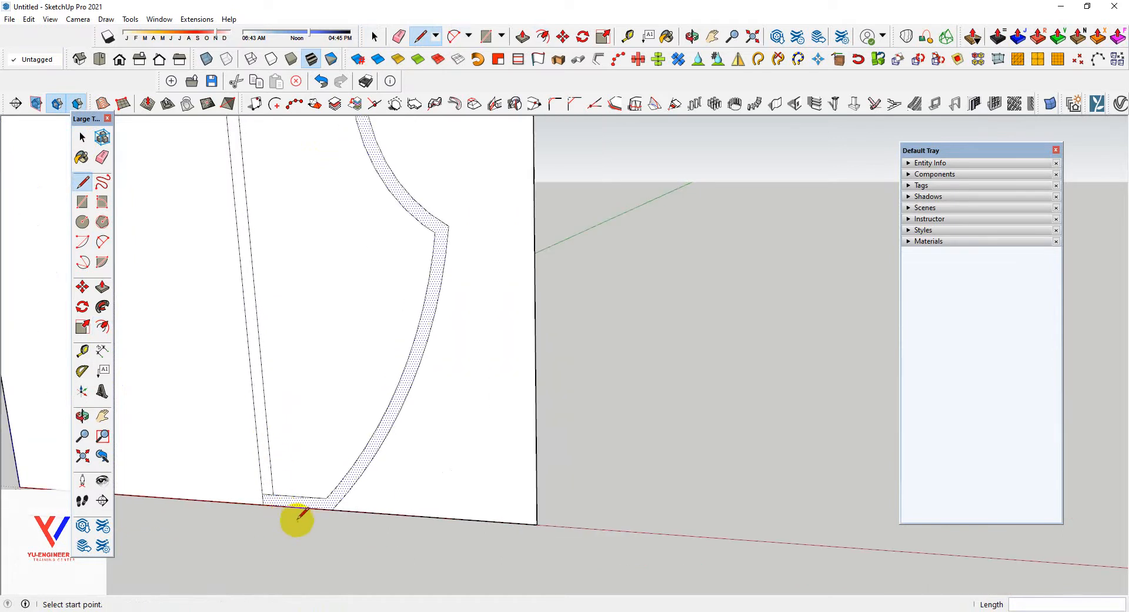
- Copy the vase wall face about 0.43 m along the red axis, placing it beside the rectangle
click(82, 287)
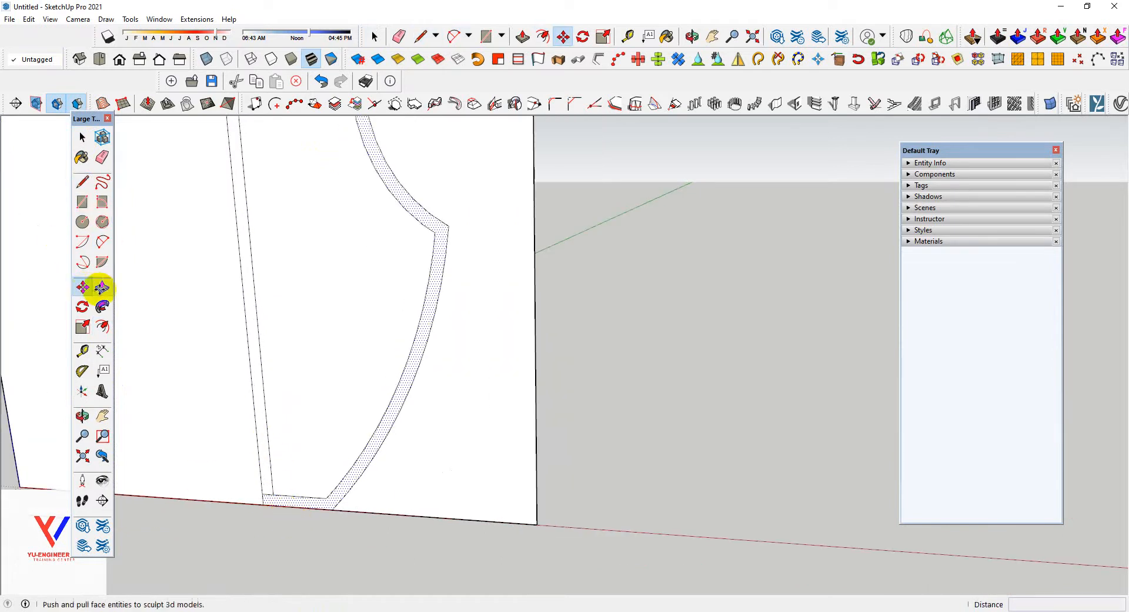
key(ctrl)
click(406, 356)
scroll(406, 355, down, 2)
click(803, 374)
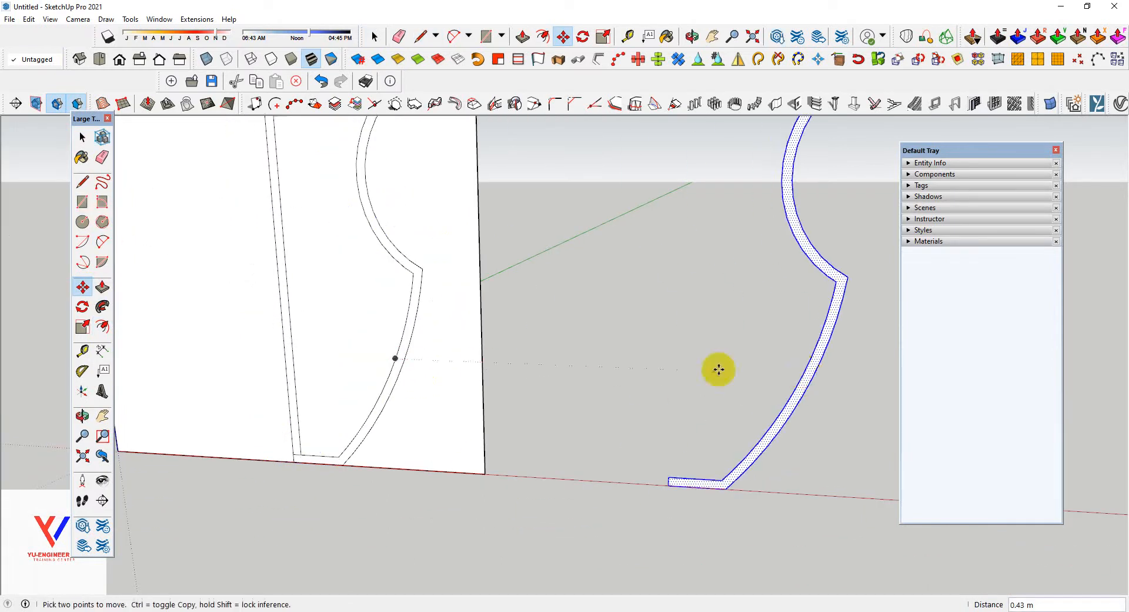
scroll(838, 535, up, 1)
scroll(838, 535, up, 1)
- Draw a 24-sided horizontal circle centred on the copied profile's inner base corner, reaching to its outer base corner
key(c)
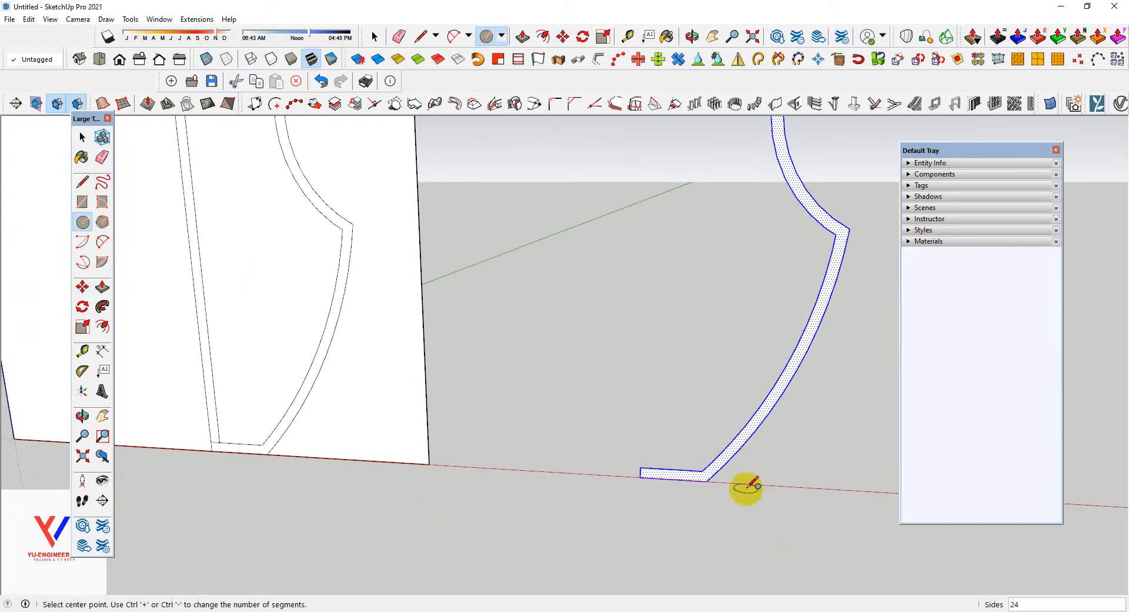
click(642, 475)
click(705, 479)
scroll(703, 479, up, 2)
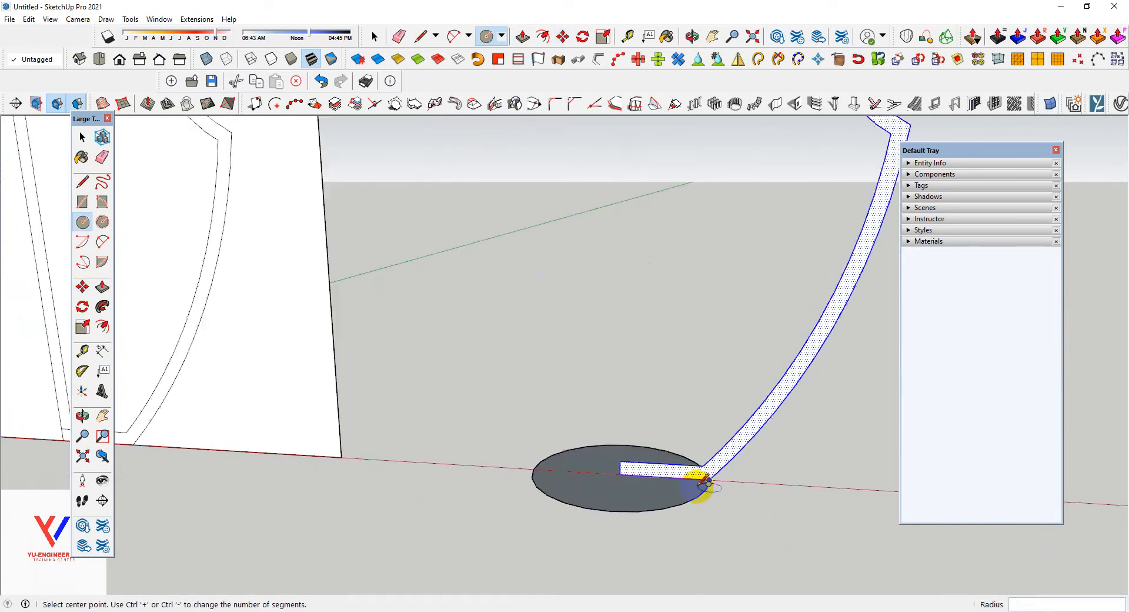
- Sweep the copied wall profile around the circle with Follow Me to form the vase
key(space)
click(660, 499)
click(101, 306)
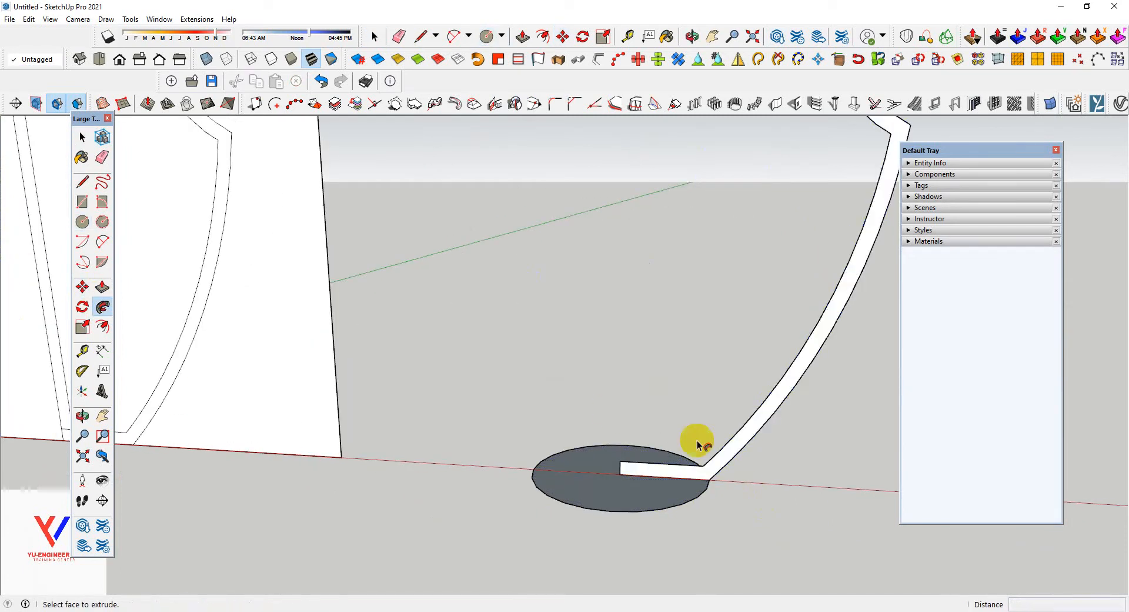
click(722, 468)
scroll(542, 432, down, 4)
key(space)
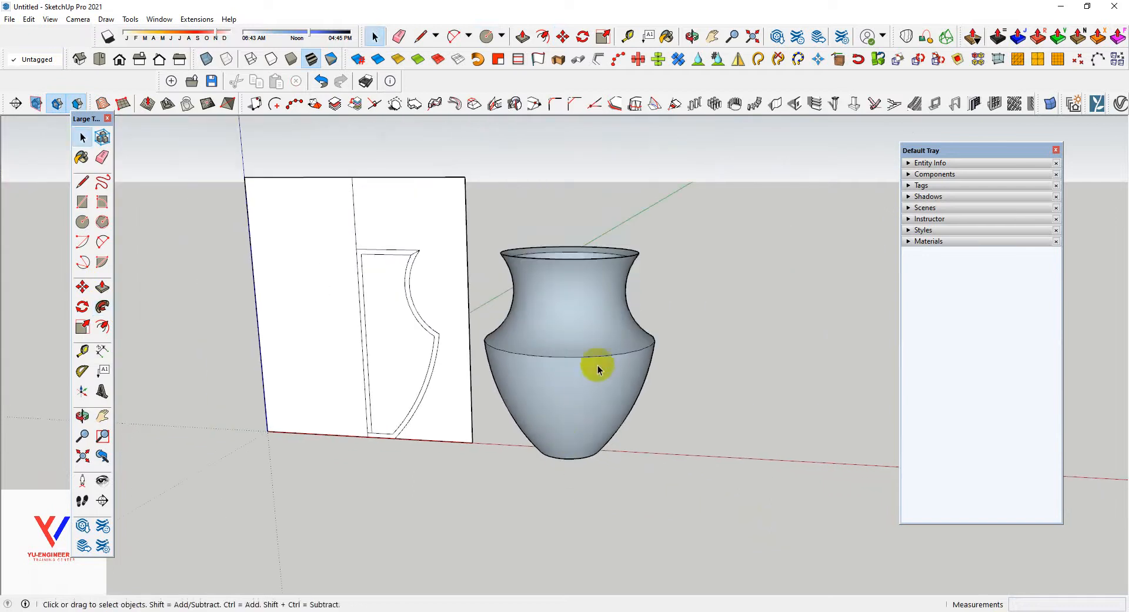
- Select the entire vase and reverse its faces
middle_drag(601, 362, 582, 325)
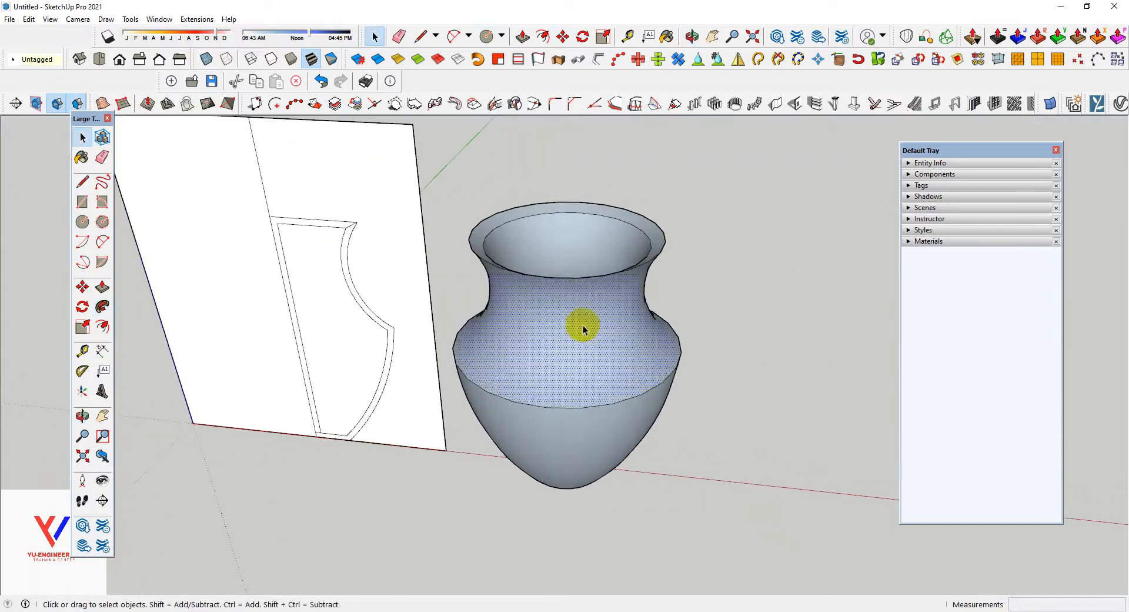
click(583, 325)
right_click(582, 325)
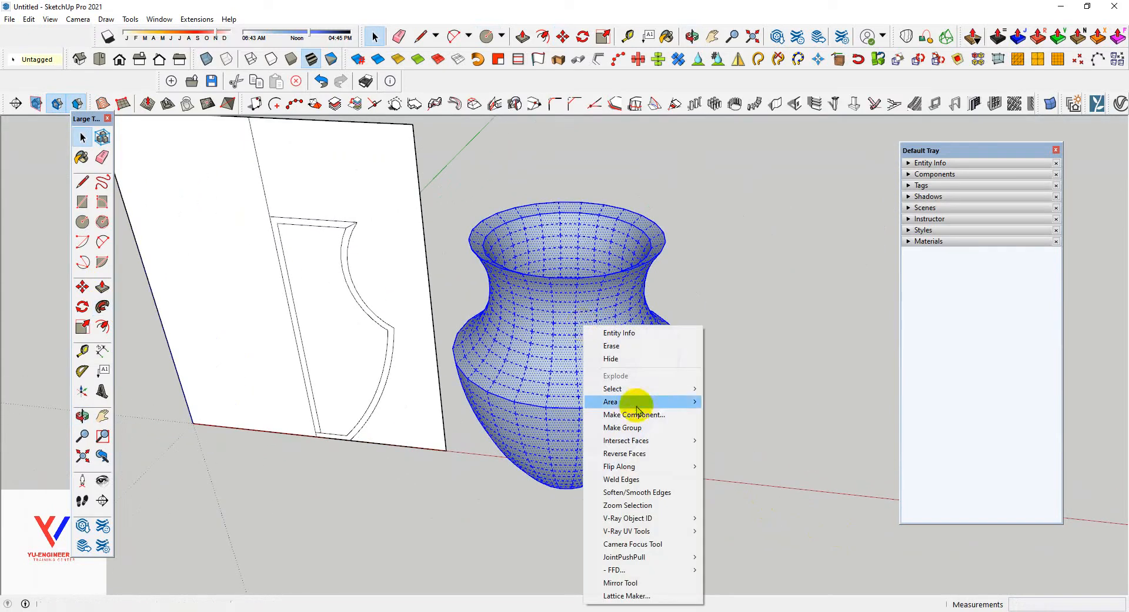
click(632, 452)
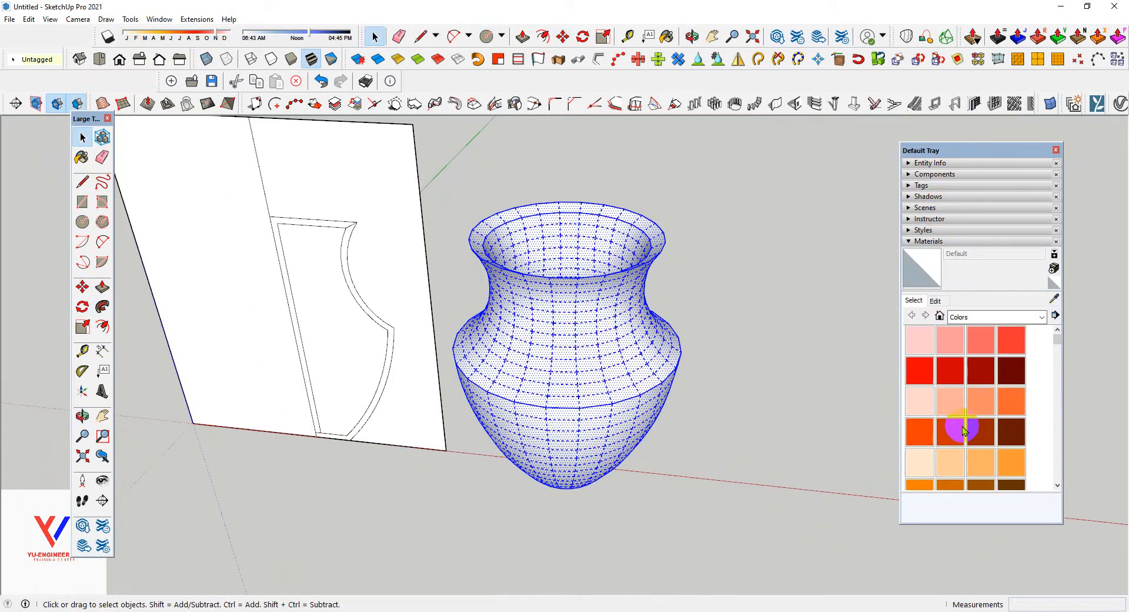
- Paint the whole selected vase with the orange-yellow Color D05 material and clear the selection
scroll(952, 441, down, 4)
click(928, 424)
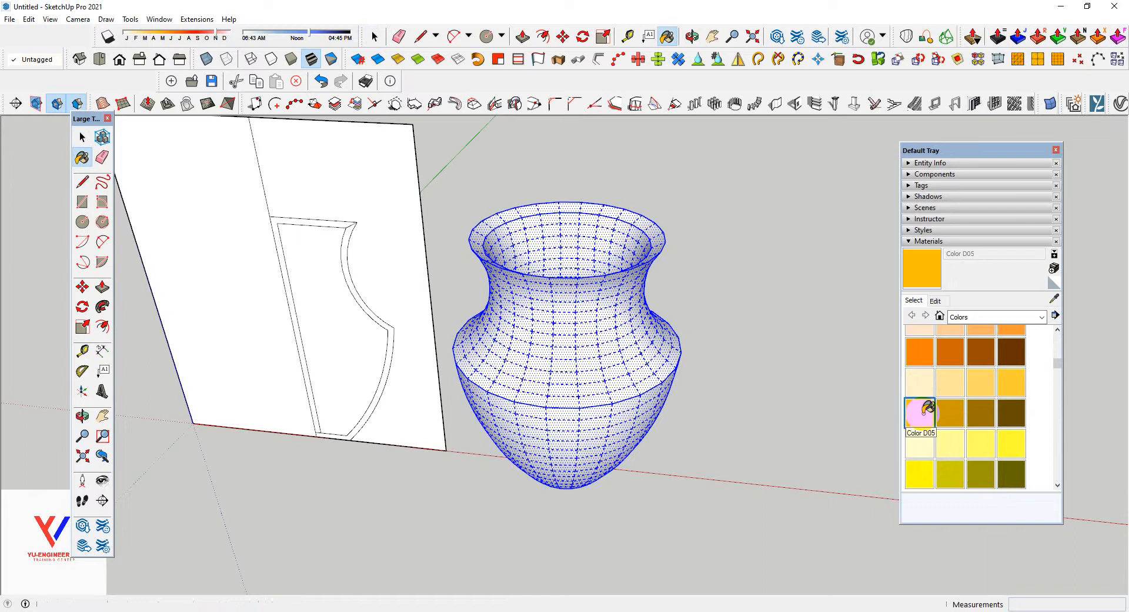
click(603, 319)
scroll(732, 288, up, 2)
key(space)
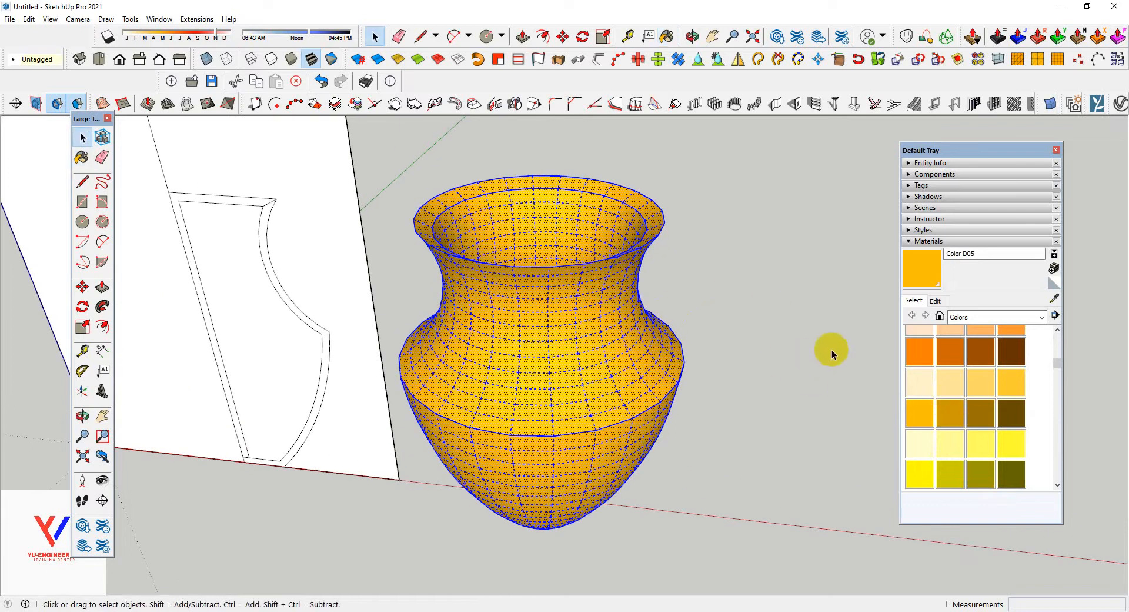
click(832, 348)
middle_drag(715, 370, 680, 310)
click(9, 19)
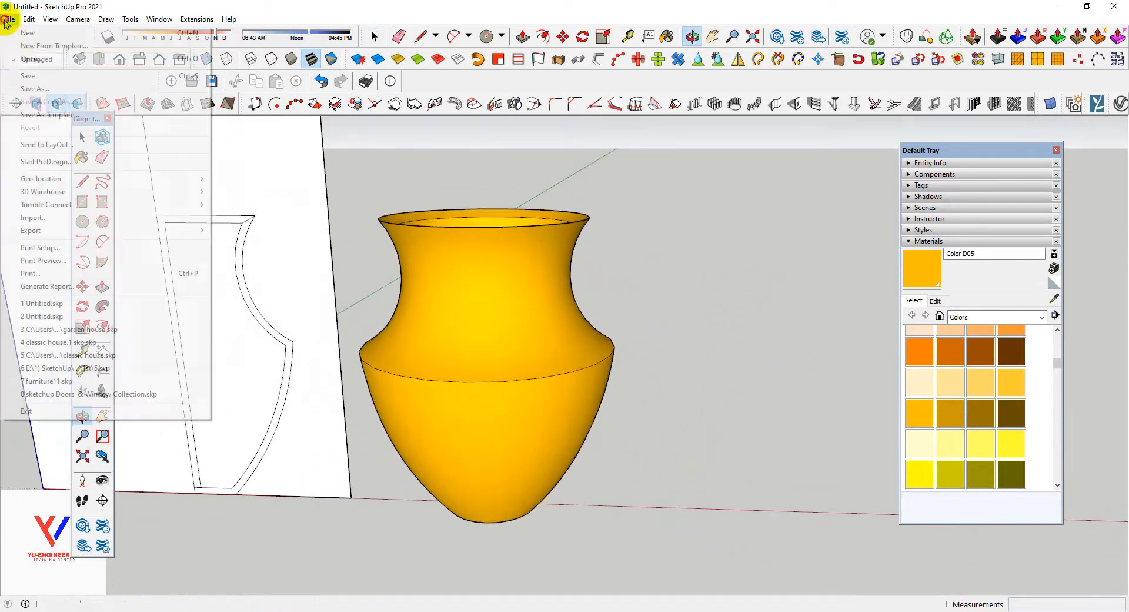
click(33, 218)
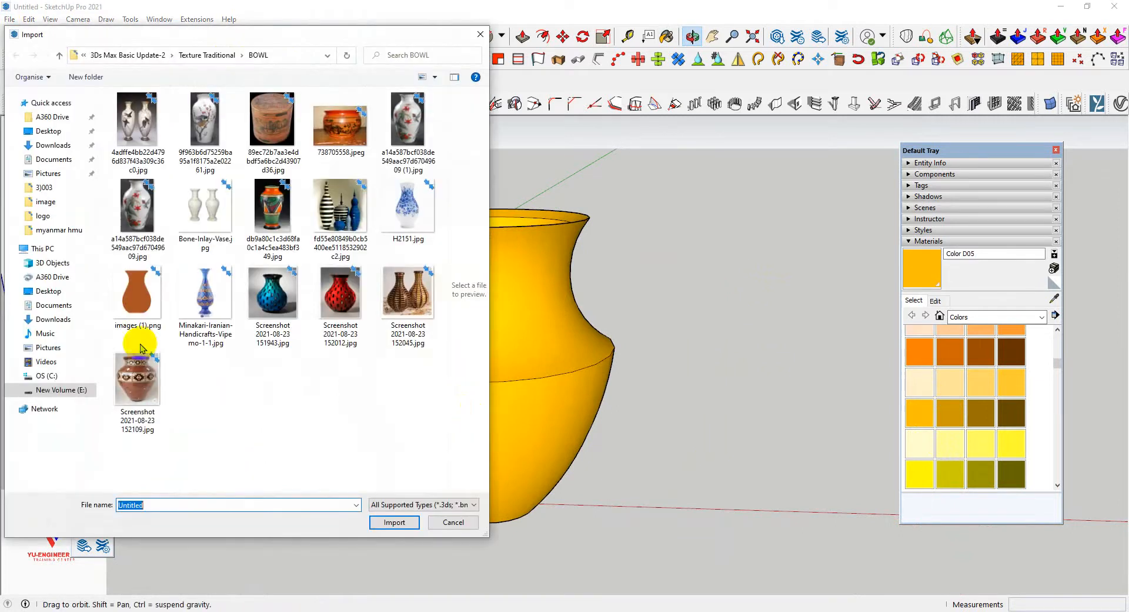
drag(227, 35, 226, 8)
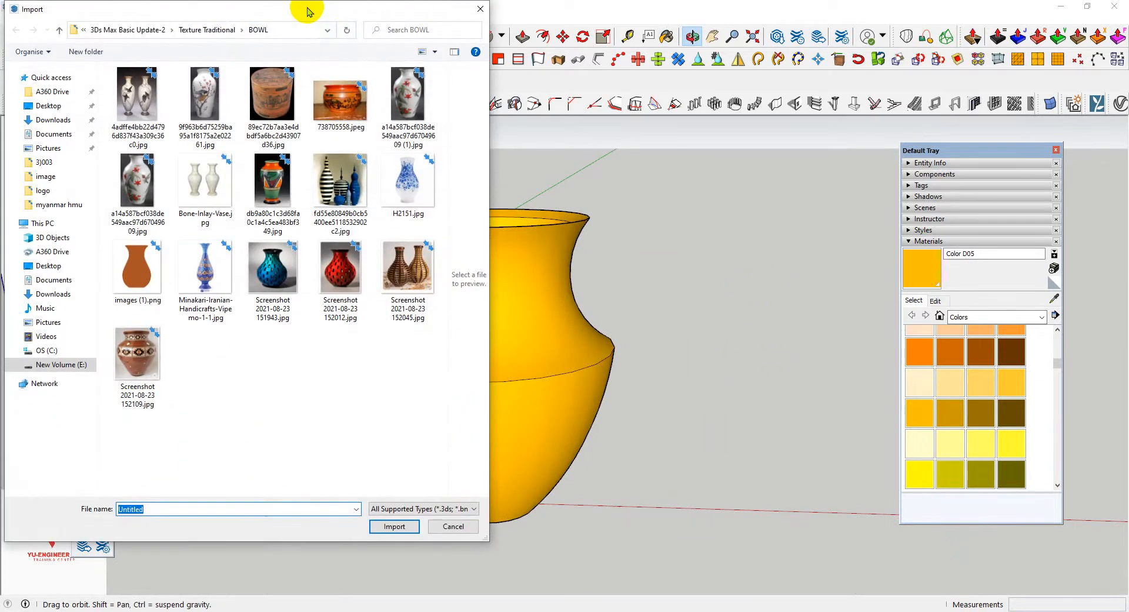
drag(303, 7, 547, 14)
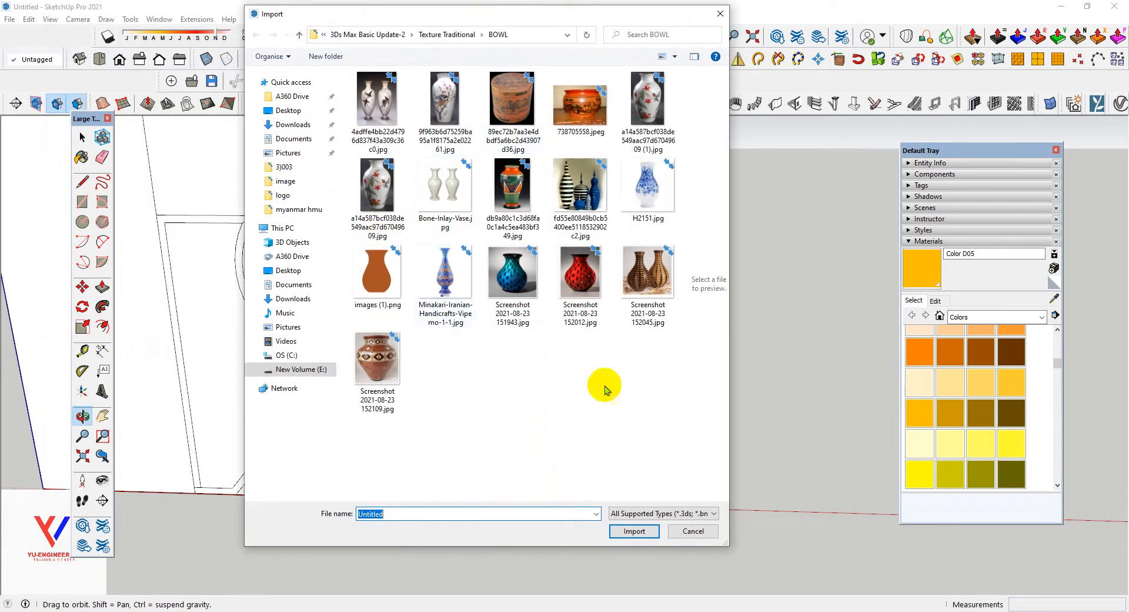
click(446, 100)
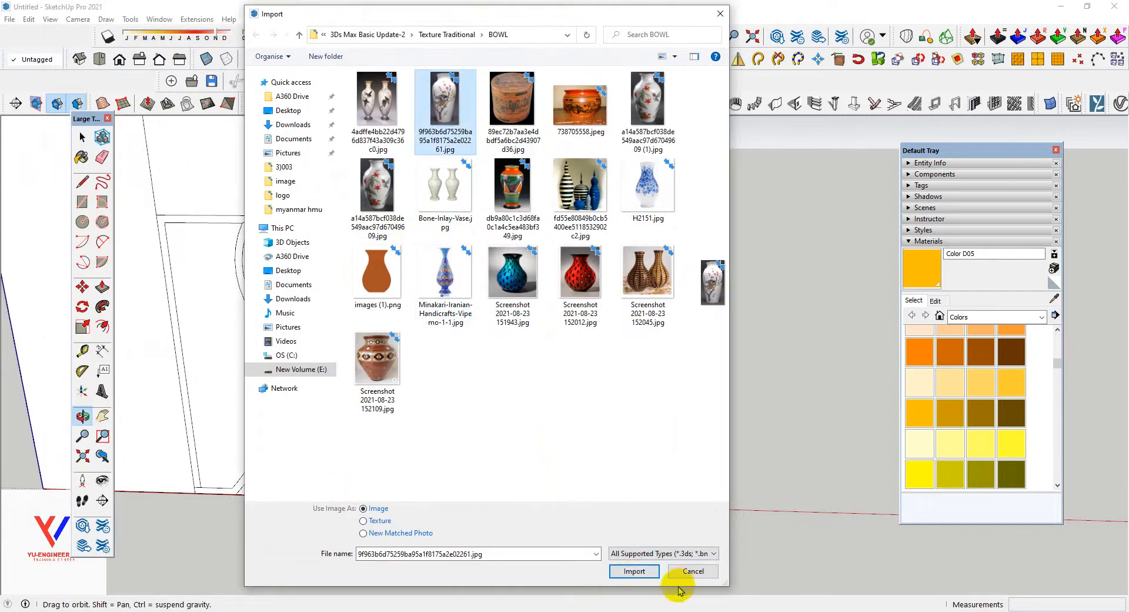
click(635, 570)
middle_drag(673, 417, 859, 411)
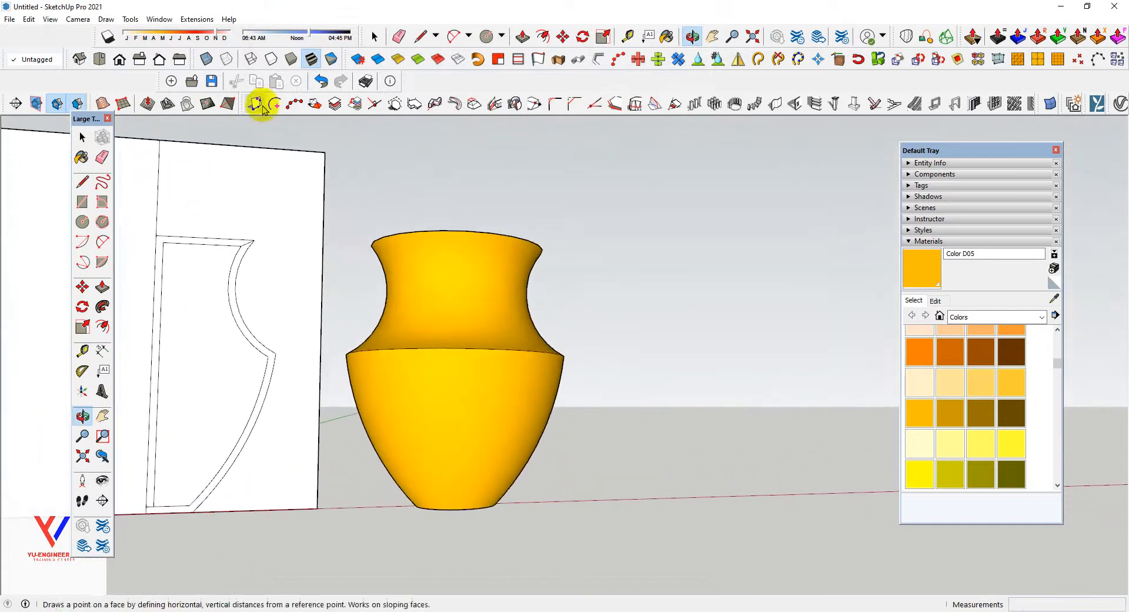
- Import 9f963b6d75259ba95a1f8175a2e02261.jpg as an image, placing it upright beside the coloured vase on the side away from the rectangle
click(115, 69)
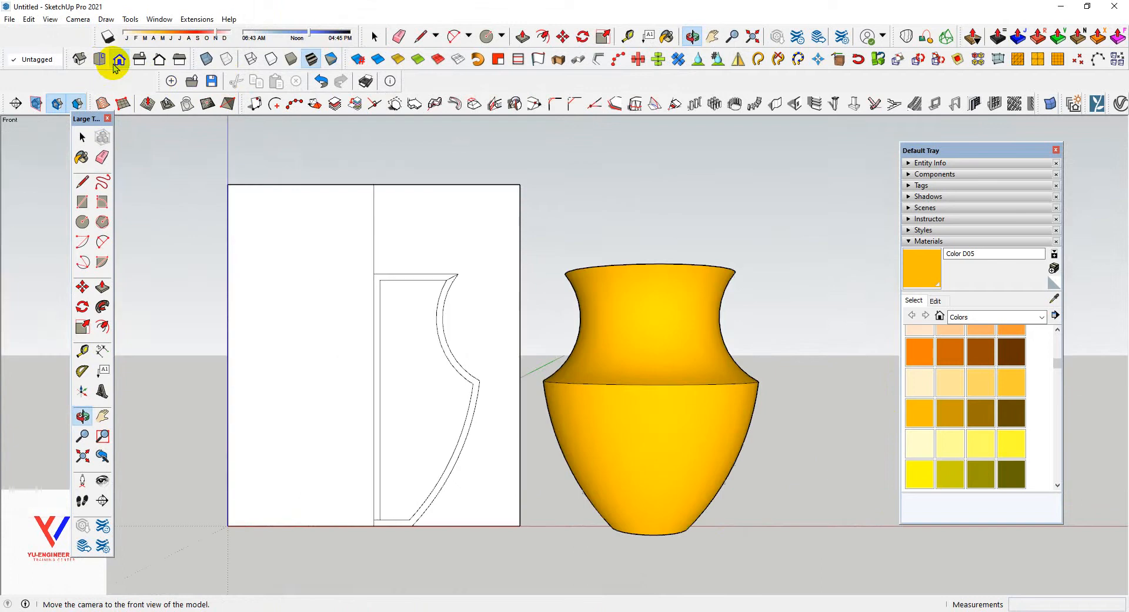
scroll(214, 325, down, 2)
scroll(836, 396, up, 2)
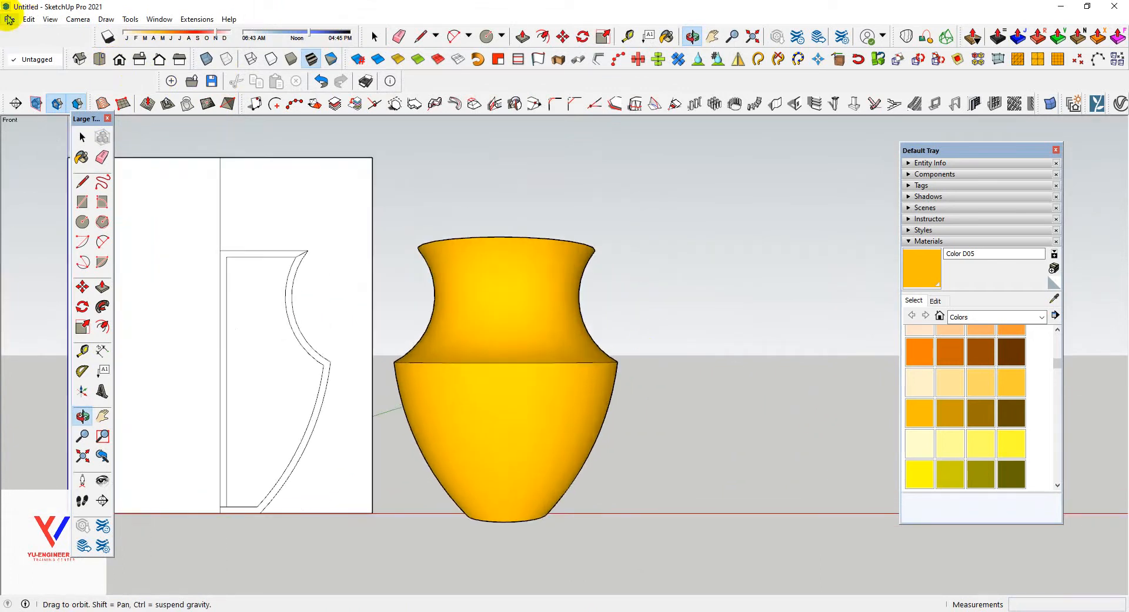
click(9, 19)
click(32, 211)
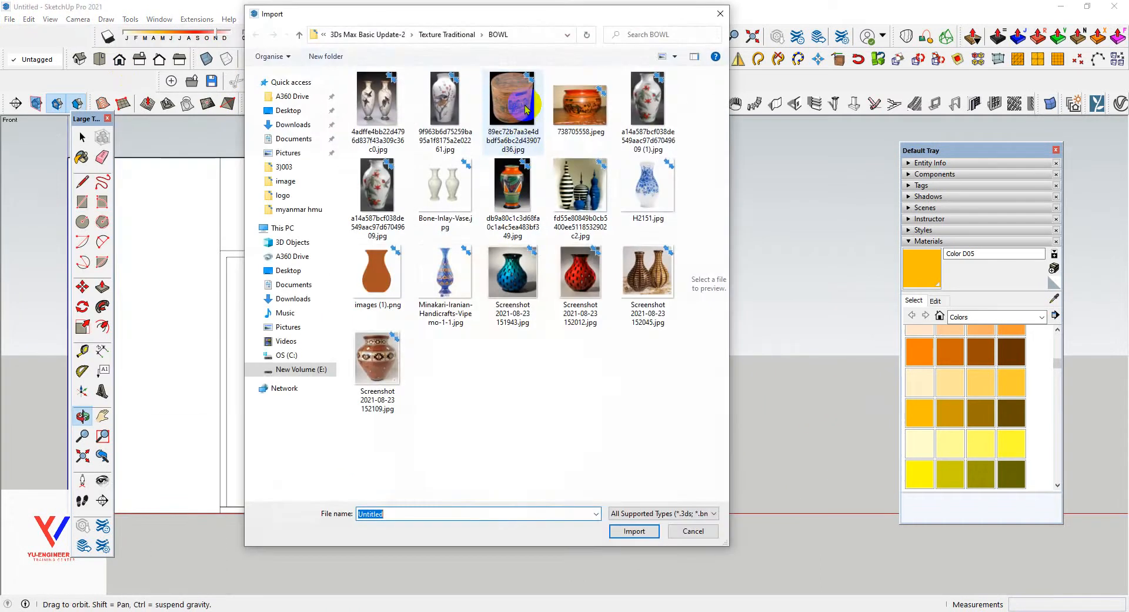
click(450, 106)
click(632, 571)
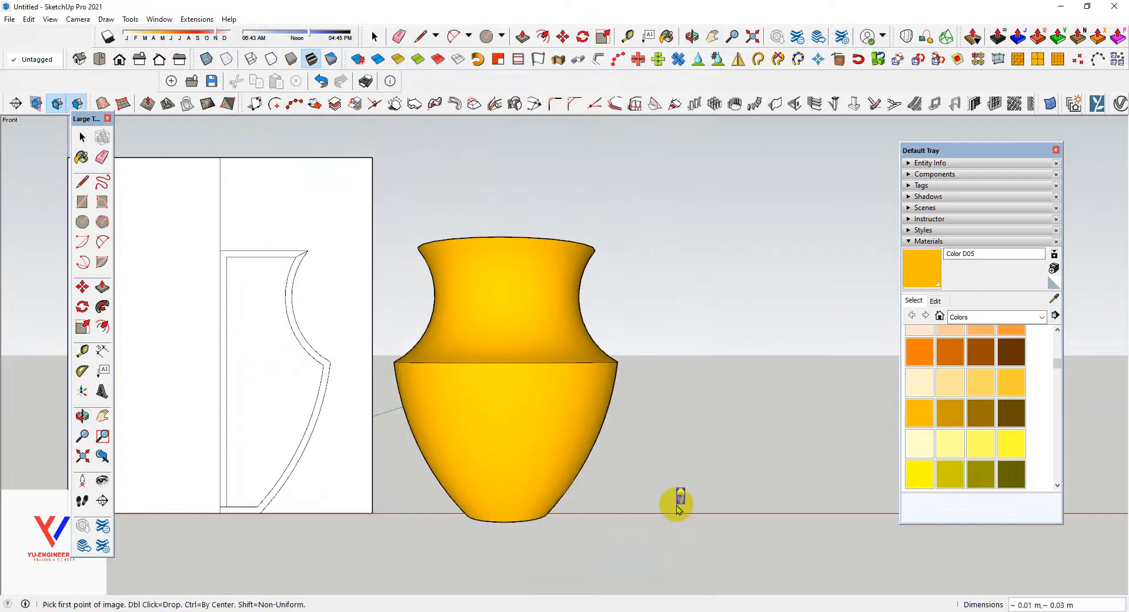
click(676, 504)
click(844, 301)
scroll(862, 297, up, 2)
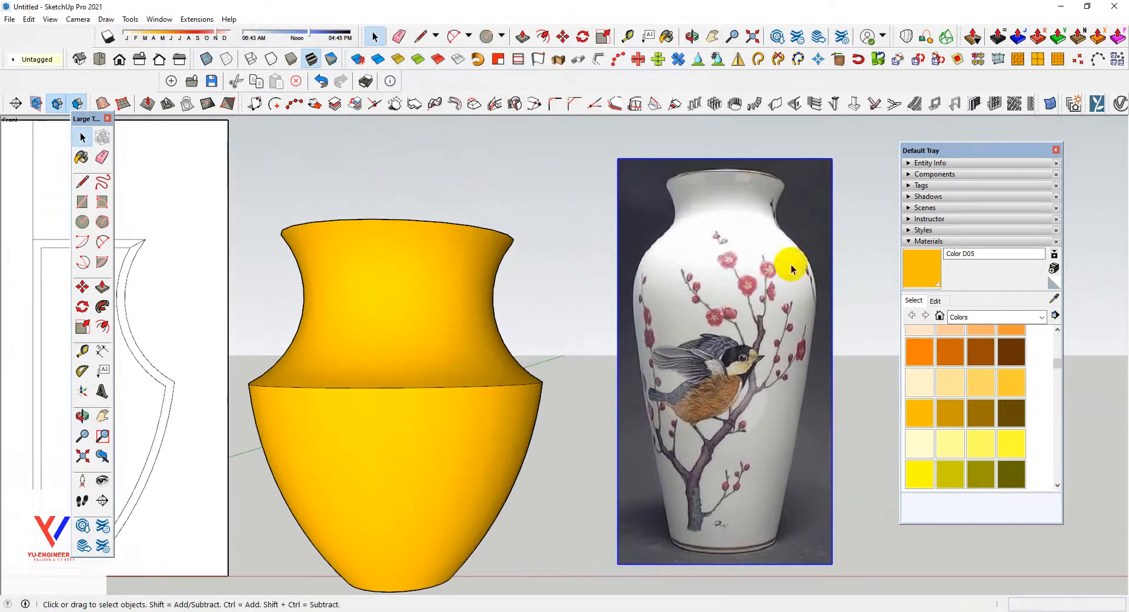
- Stretch the imported vase image wider along the red axis with Scale, keeping its height
scroll(635, 271, down, 2)
key(s)
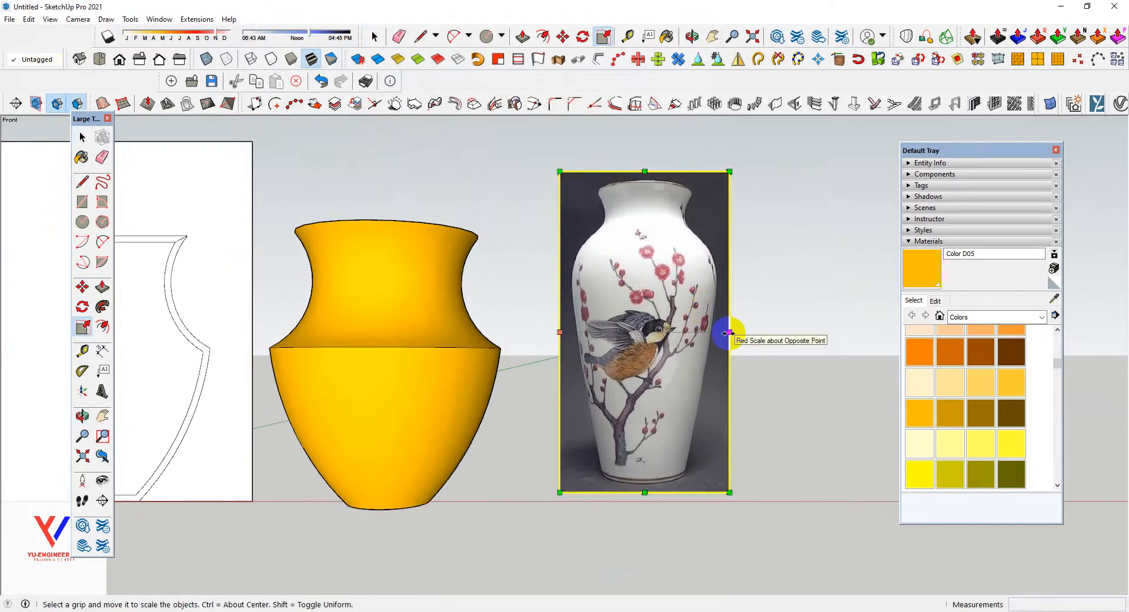
drag(729, 333, 783, 334)
scroll(846, 344, up, 1)
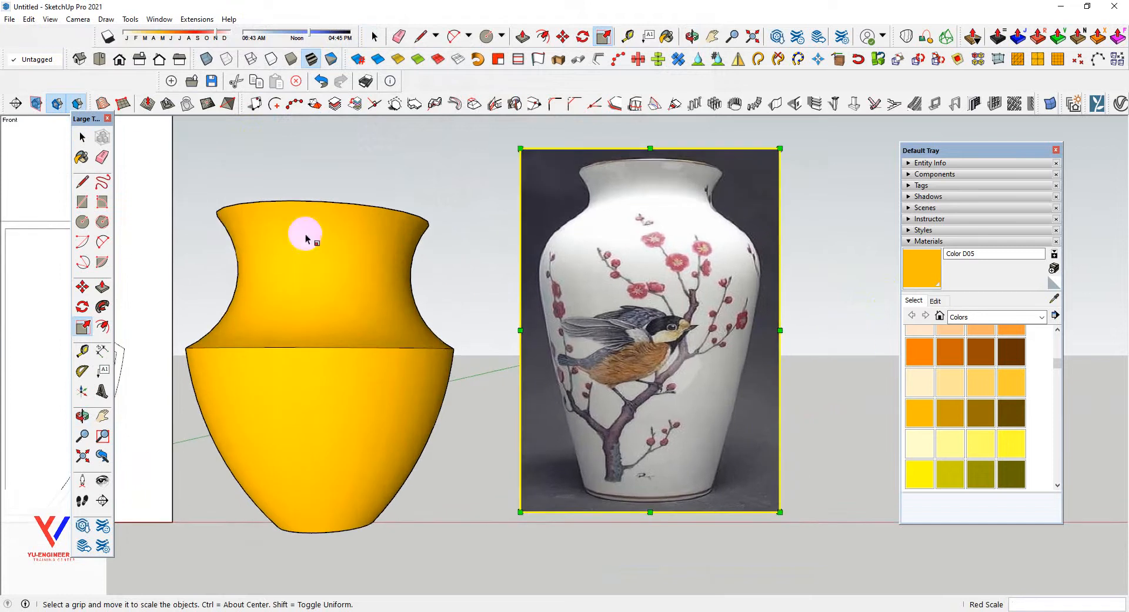
- Draw a vertical centre line on the image from its top edge's midpoint to its bottom edge's midpoint
click(82, 182)
scroll(512, 197, down, 2)
scroll(545, 175, up, 1)
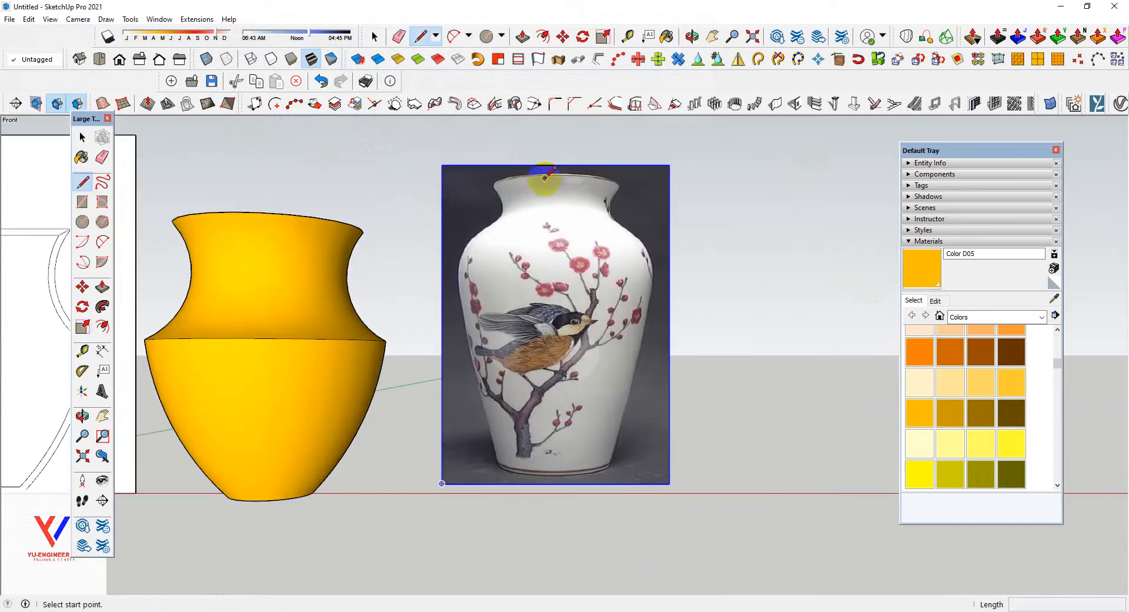
click(556, 164)
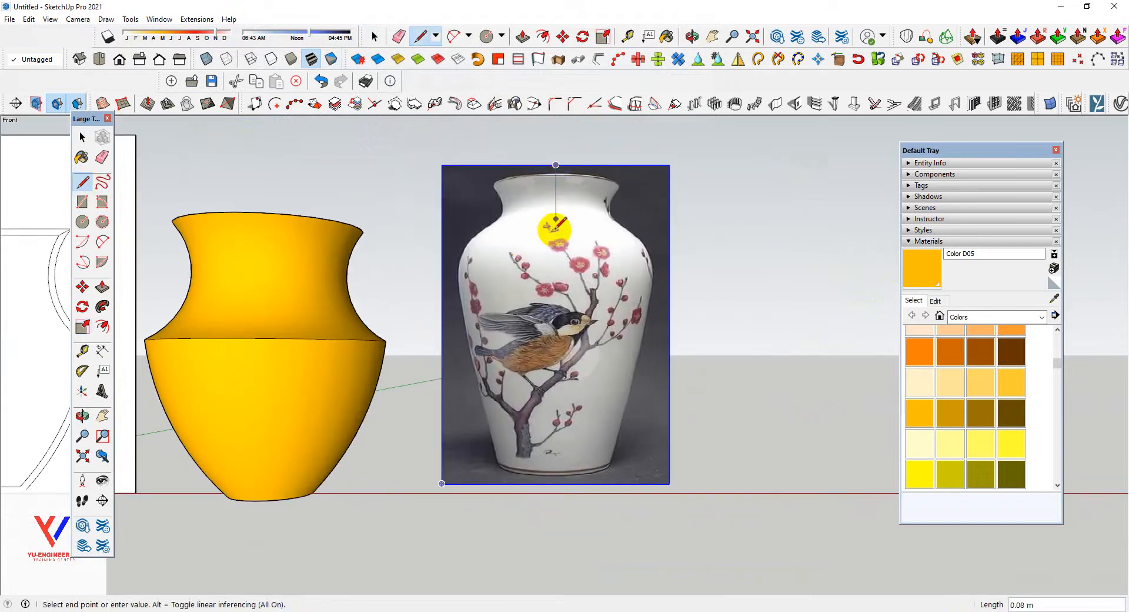
click(556, 483)
scroll(635, 421, up, 2)
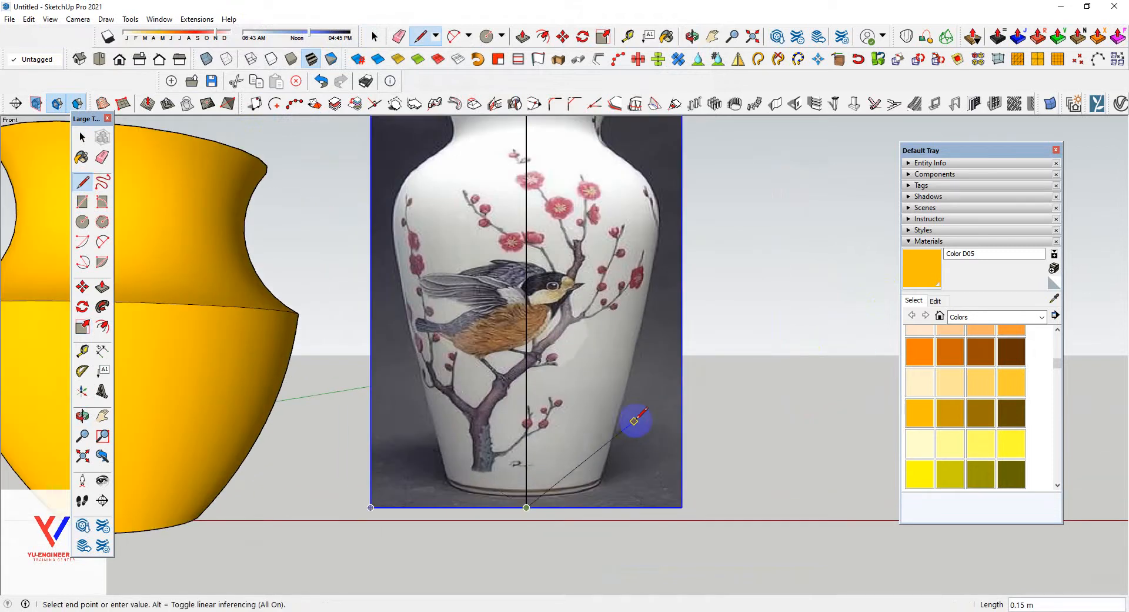
- Draw a shallow downward-bulging arc about 0.08 m long along the pictured vase's base, from the centre line to its right-hand corner
click(102, 242)
scroll(527, 497, up, 2)
click(527, 493)
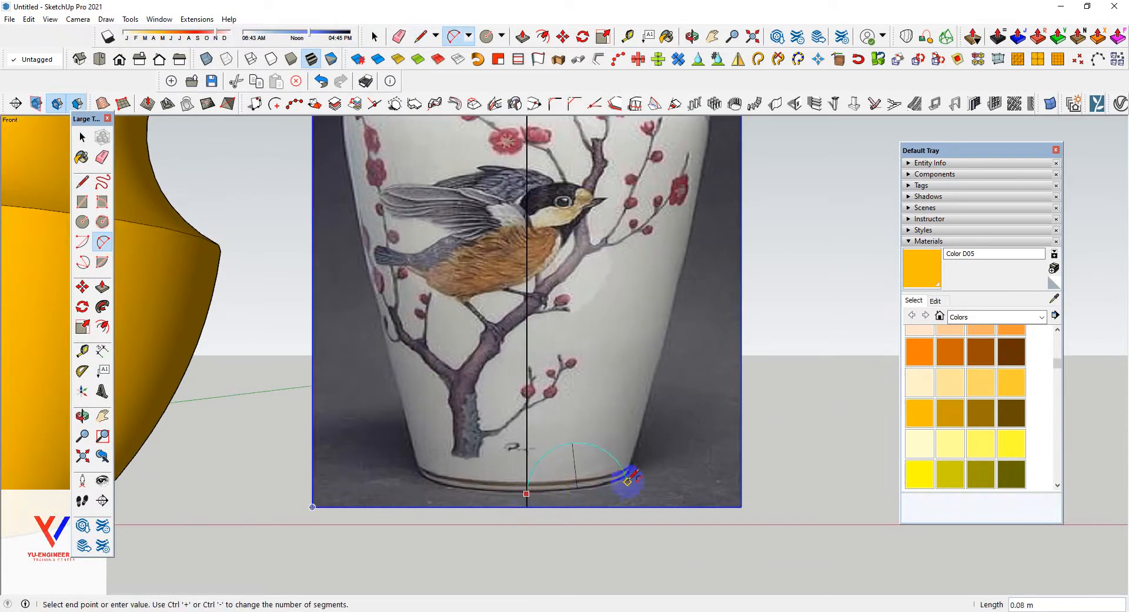
click(627, 475)
scroll(588, 491, up, 2)
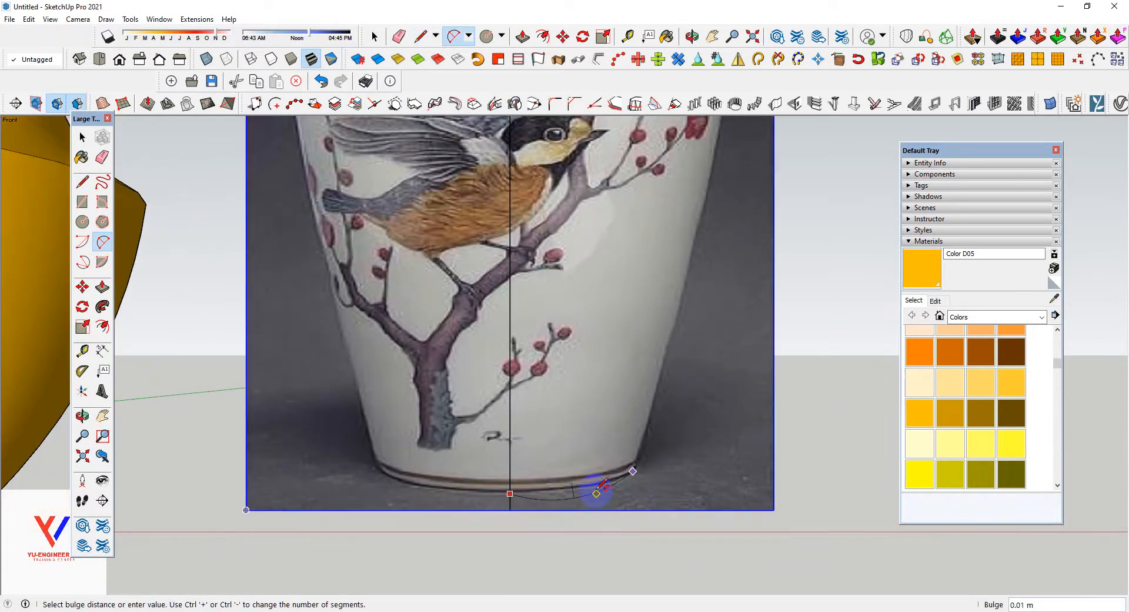
click(579, 484)
scroll(567, 491, down, 4)
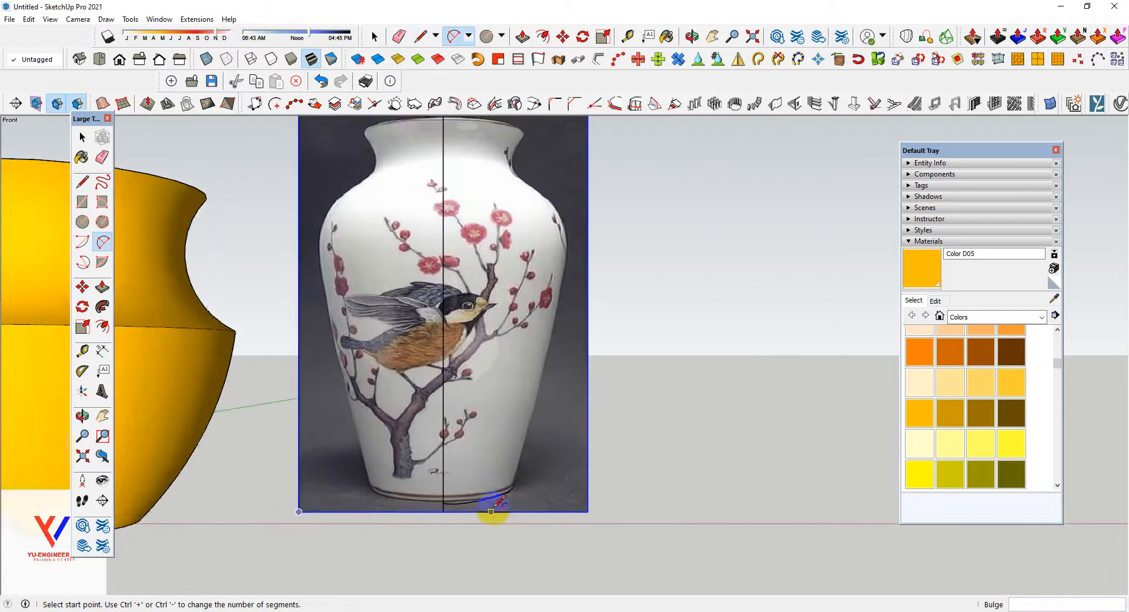
- Draw an arc from the base corner up to the pictured vase's widest shoulder point, bulging inward about 0.01 m
click(509, 492)
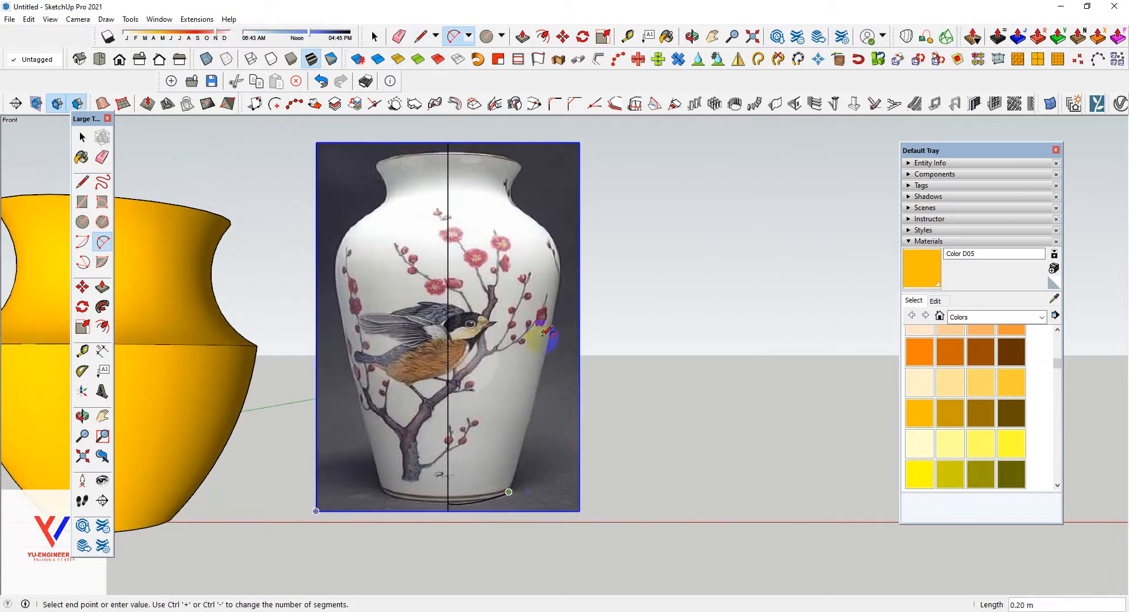
click(563, 261)
scroll(534, 394, up, 2)
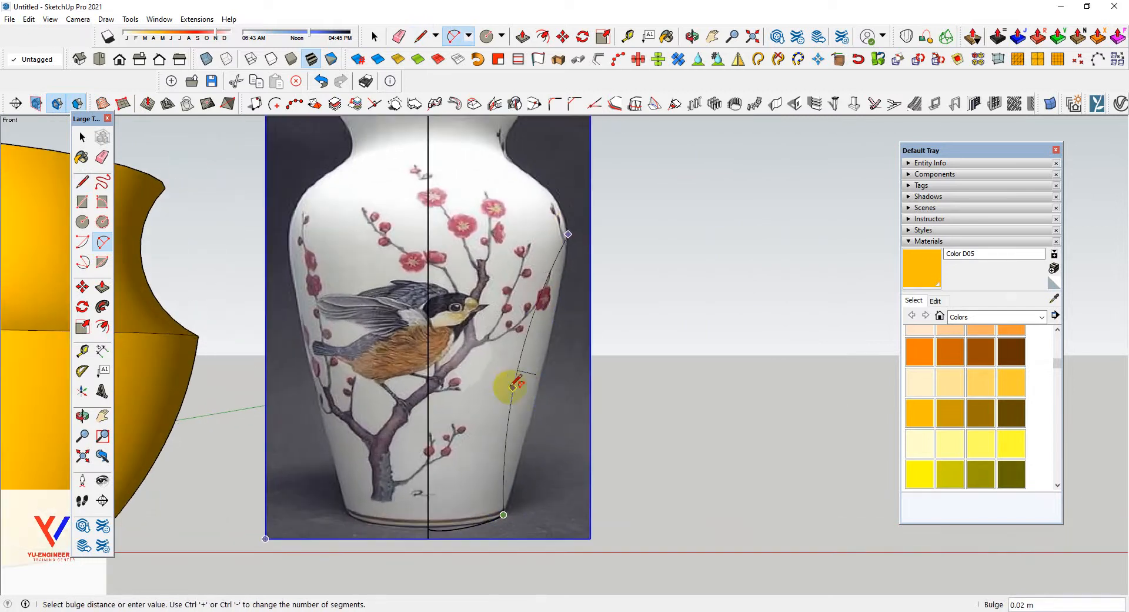
scroll(513, 385, up, 2)
scroll(524, 396, down, 2)
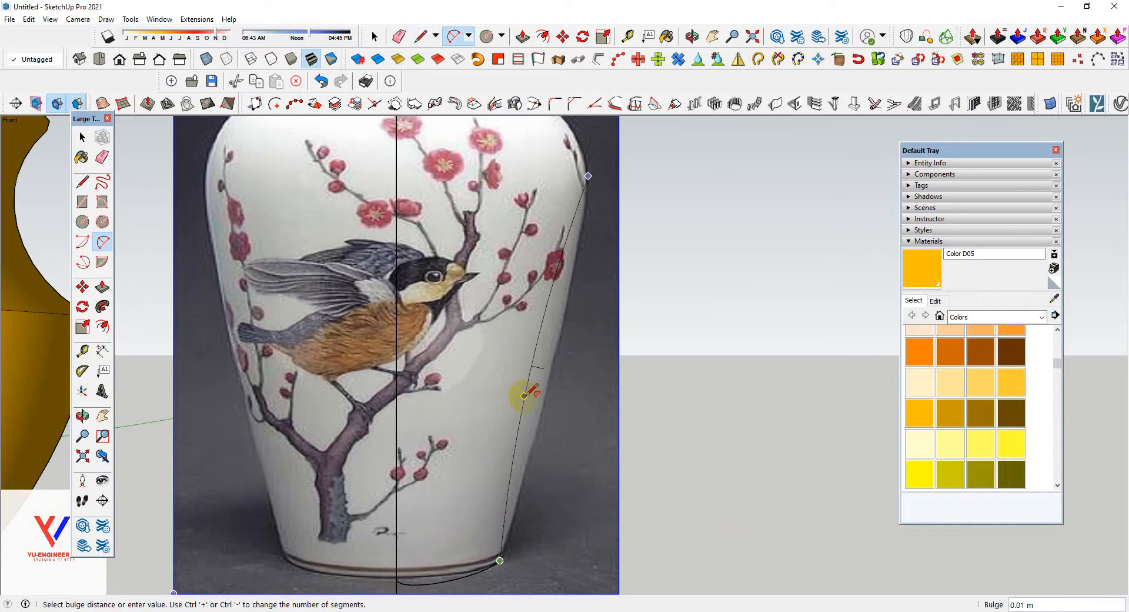
click(522, 392)
scroll(563, 271, up, 2)
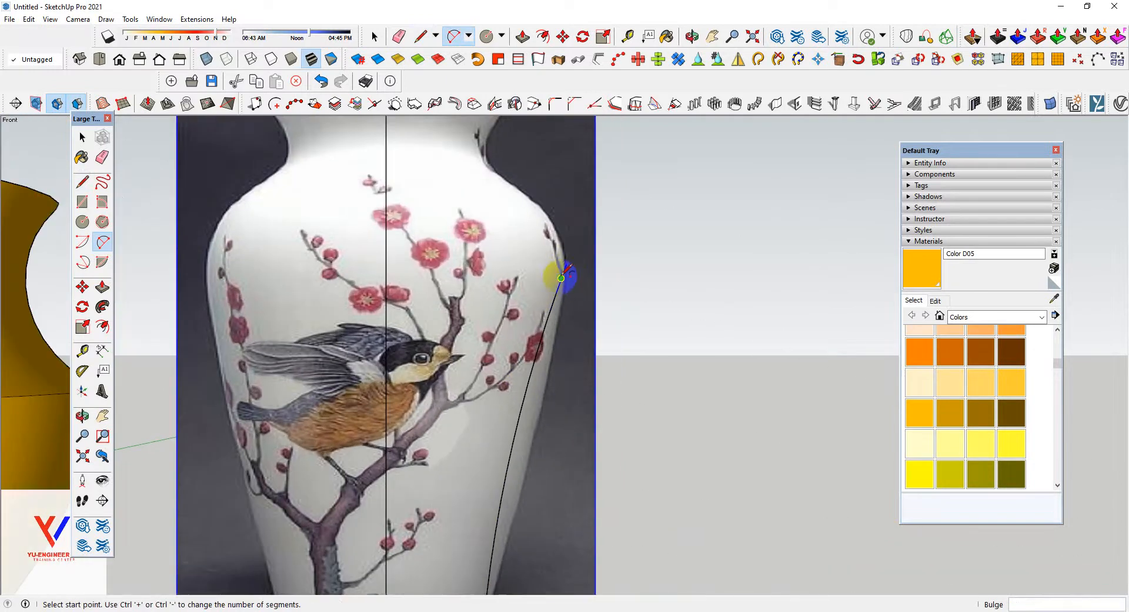
- Draw an arc from the shoulder point to the base of the neck, curving inward about 0.01 m
click(566, 263)
click(491, 166)
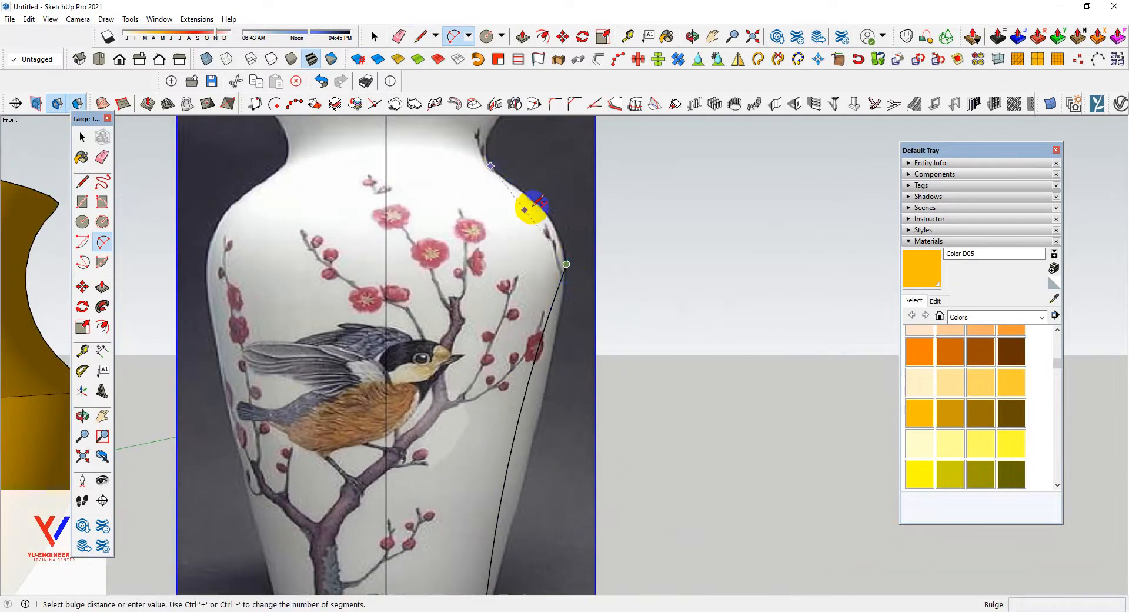
scroll(519, 202, down, 2)
click(517, 209)
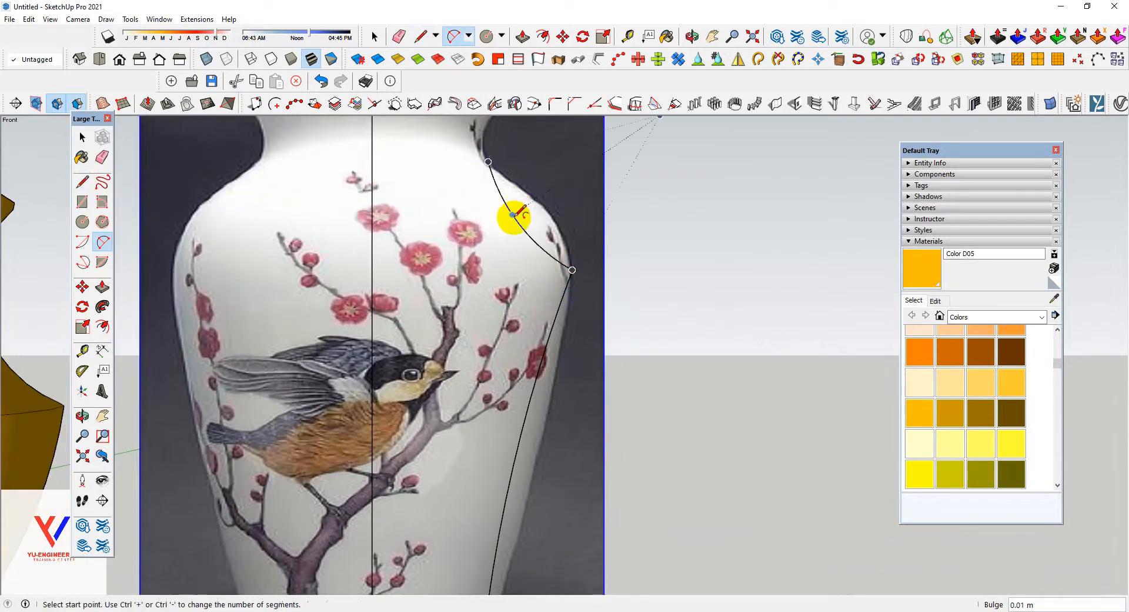
- Draw an arc from the base of the neck up to just below the rim, bulging inward about 0.01 m
scroll(517, 202, down, 2)
scroll(517, 198, up, 2)
click(504, 243)
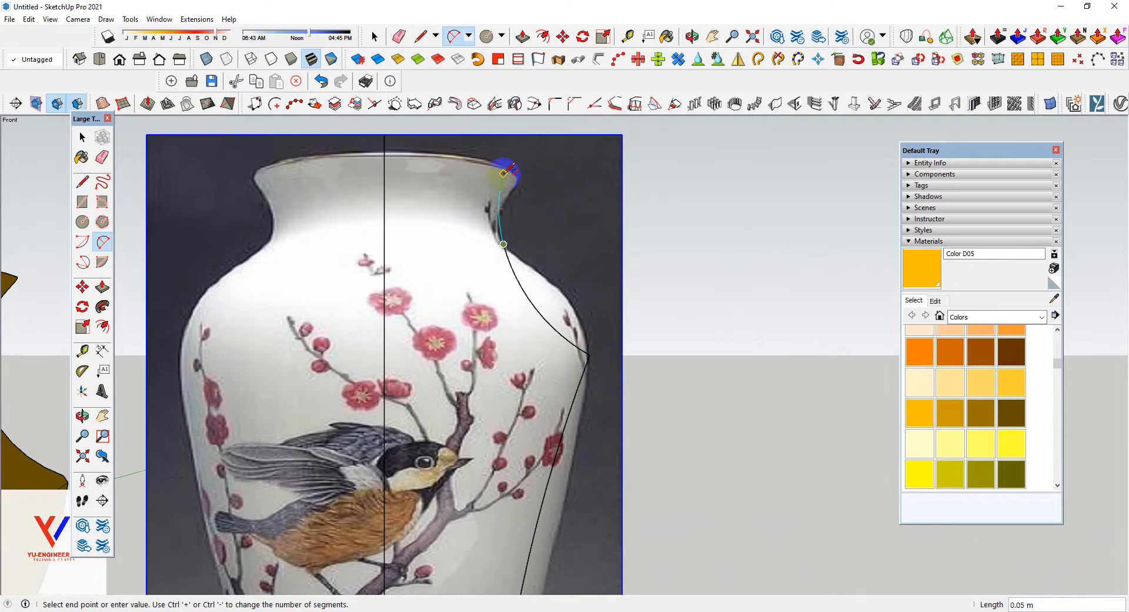
click(516, 178)
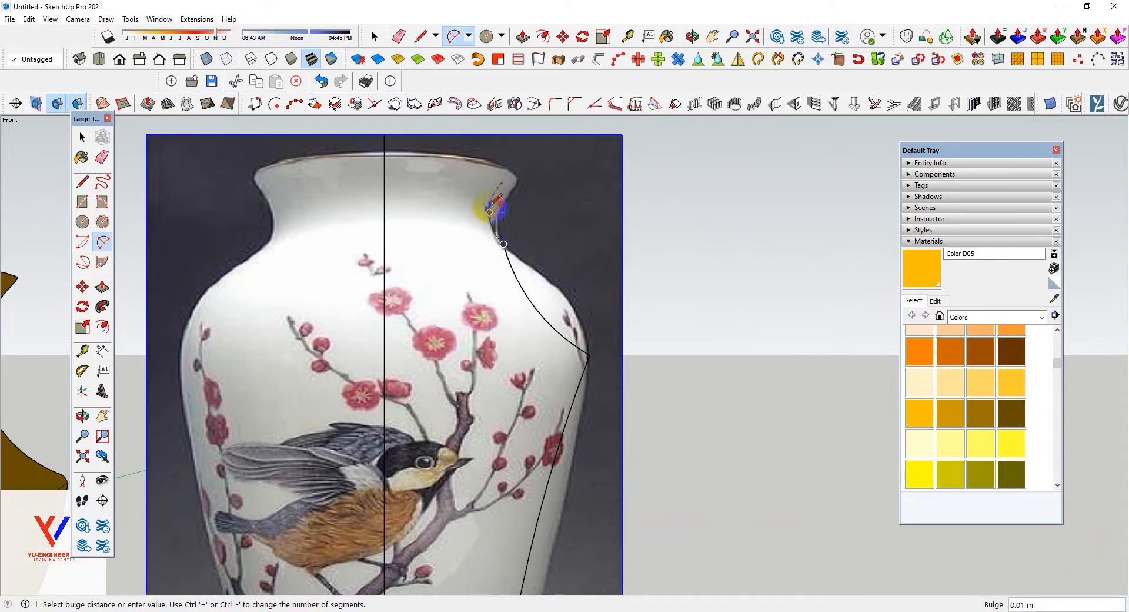
click(488, 207)
- Draw an upward-bulging arc about 0.08 m long from the neck arc's upper end to the centre line, closing the profile
click(499, 184)
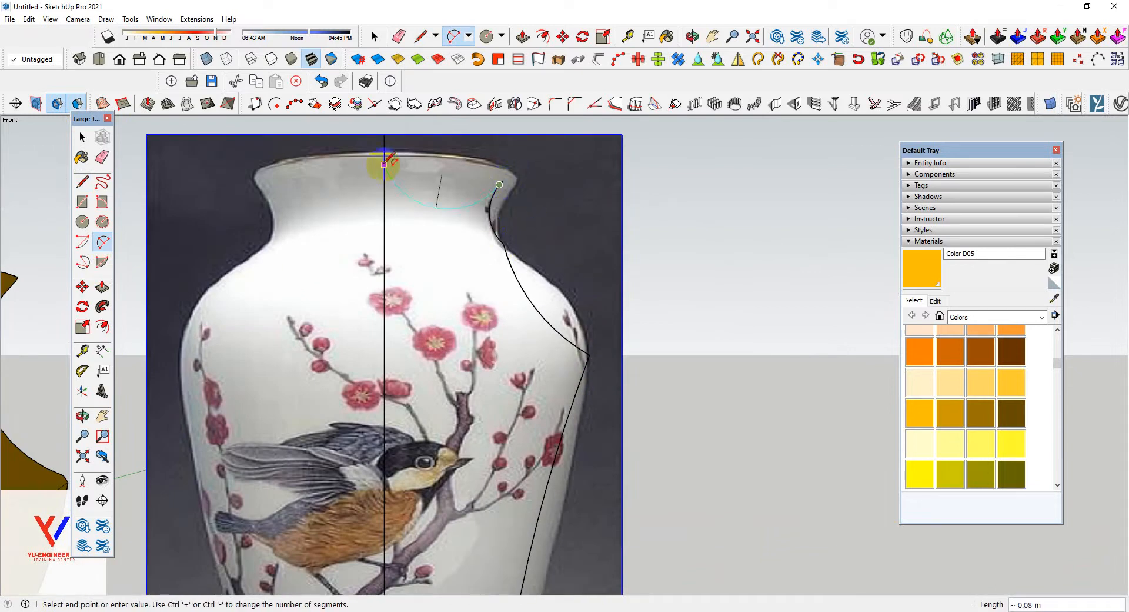
click(384, 165)
click(436, 148)
scroll(435, 148, down, 3)
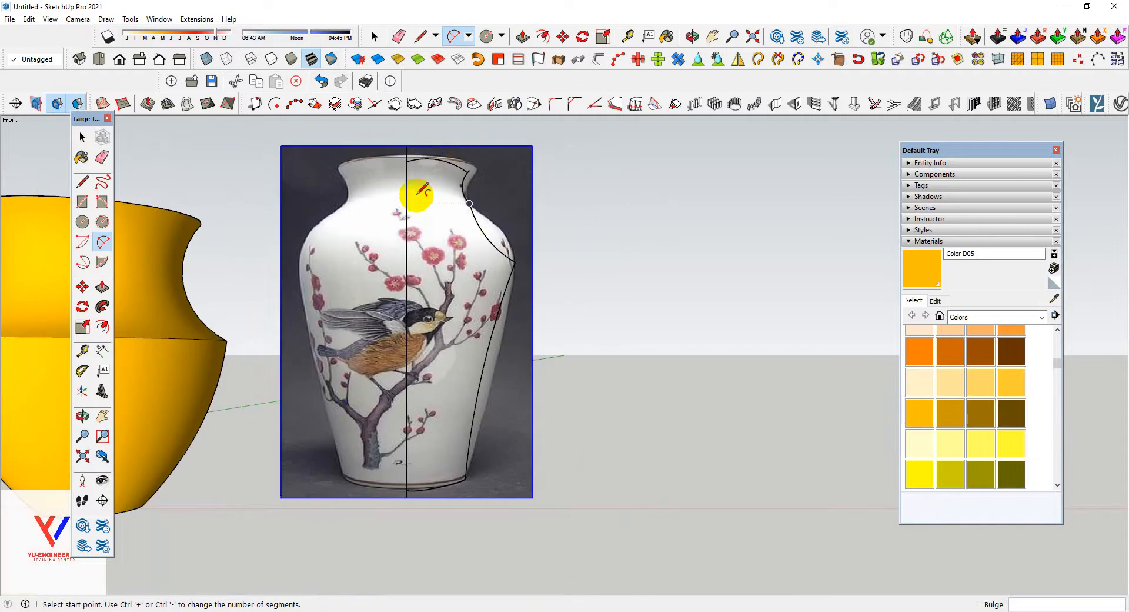
scroll(421, 195, up, 1)
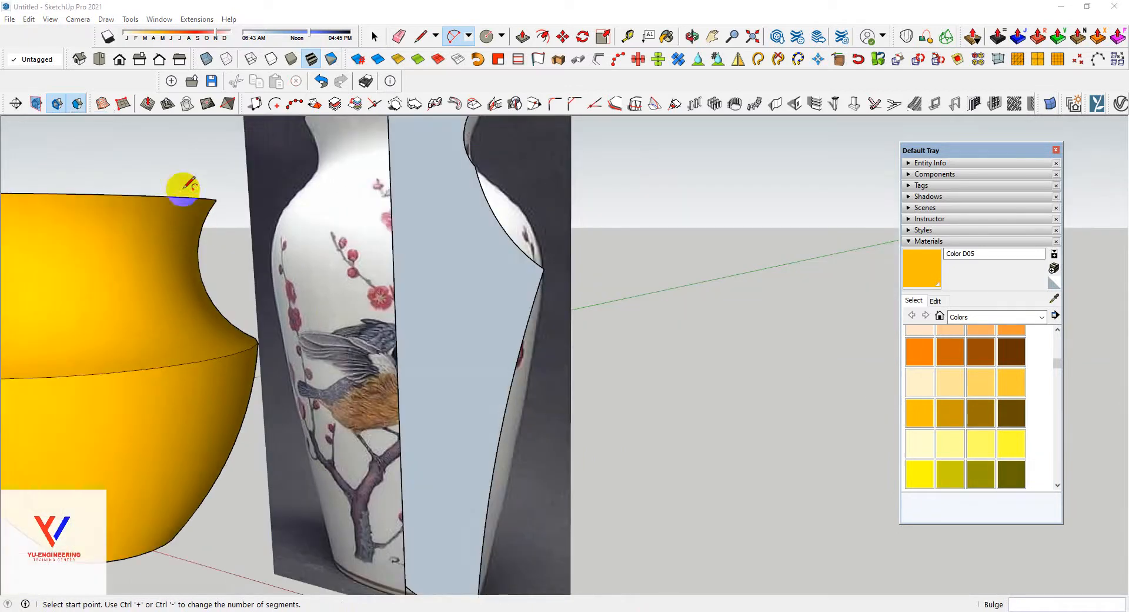
- Offset the traced profile's outline slightly inward to form a thin wall, and select the inner face
click(162, 161)
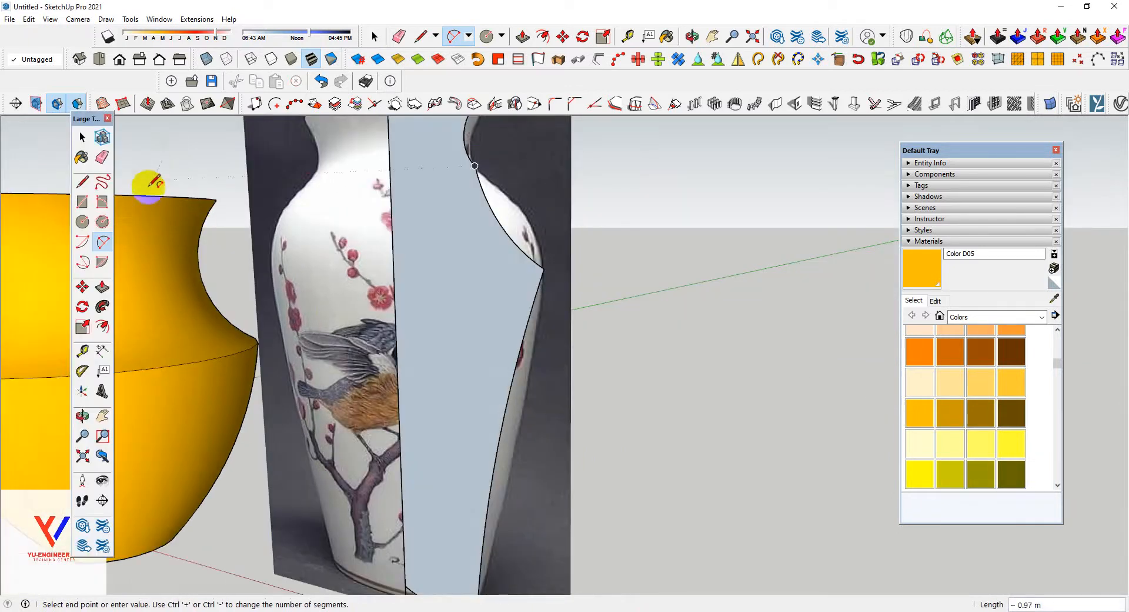
click(103, 325)
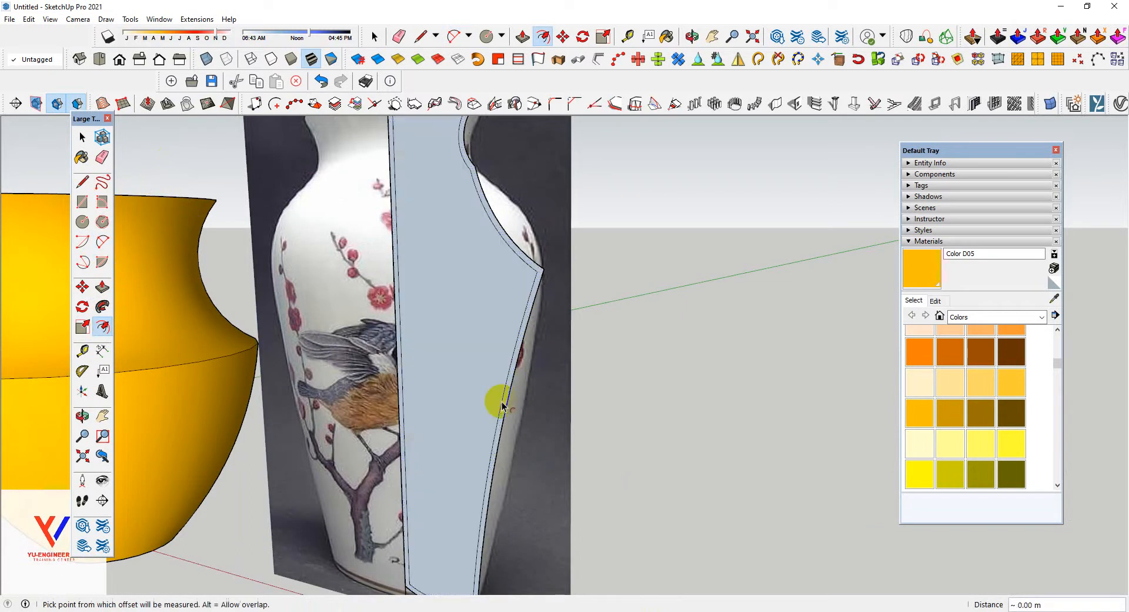
scroll(465, 336, down, 2)
key(space)
scroll(425, 173, up, 2)
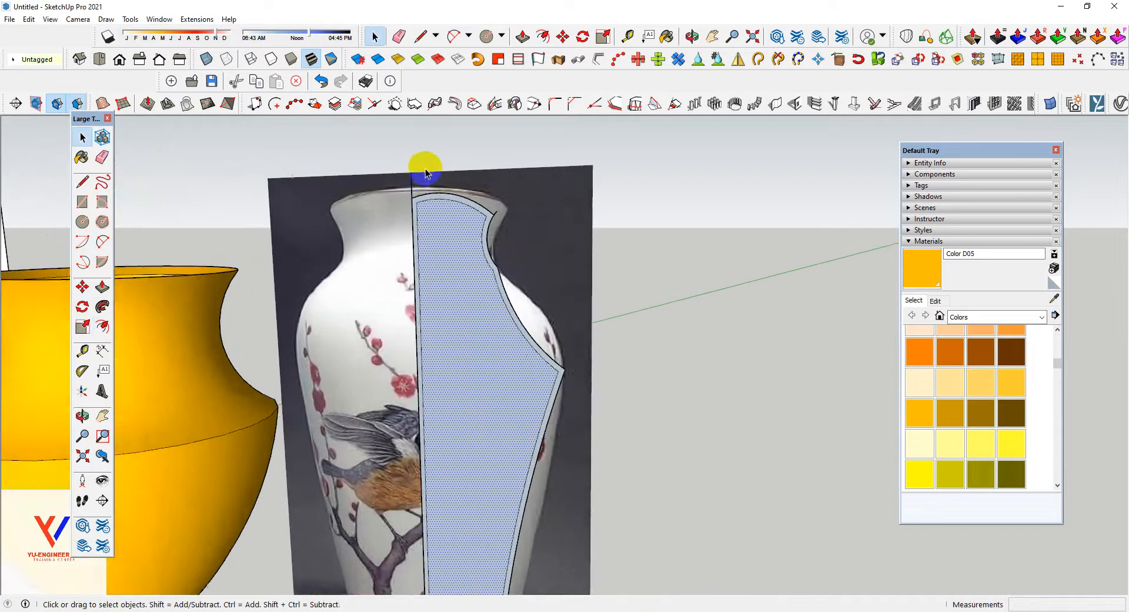
- Close the wall strip with short lines across the gap at the rim and at the base's centre-line end
key(l)
scroll(424, 179, up, 3)
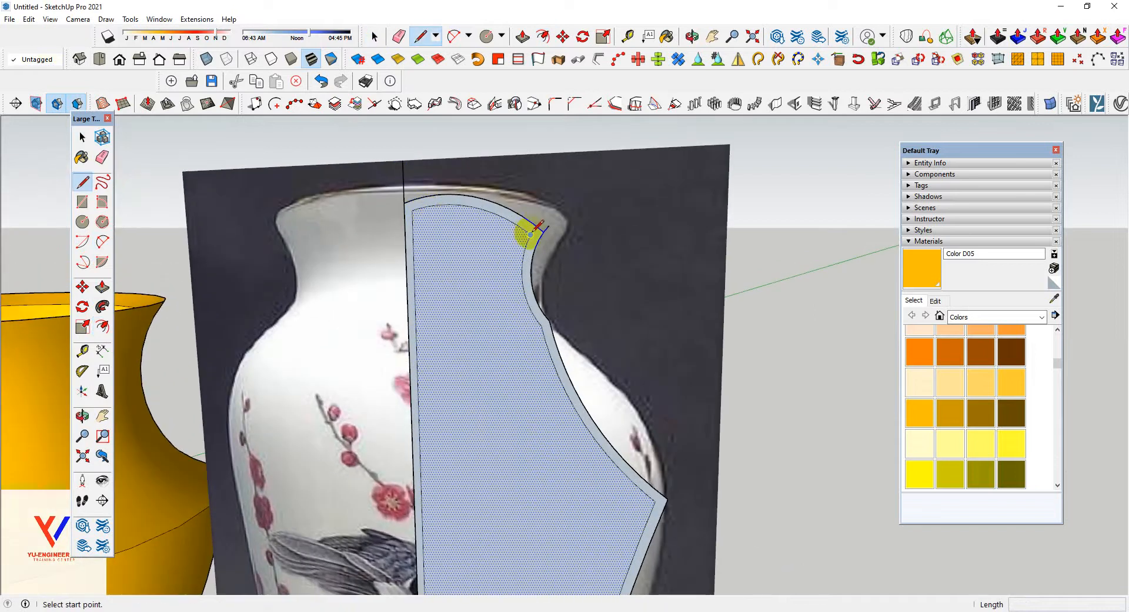
scroll(531, 234, up, 2)
click(549, 227)
scroll(548, 225, down, 8)
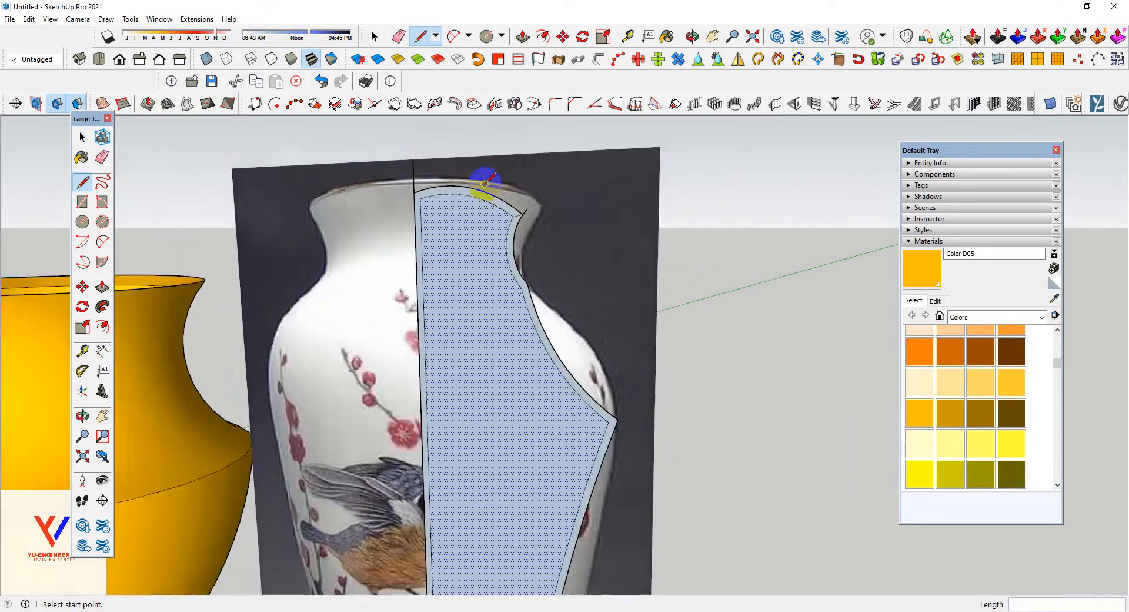
scroll(423, 463, up, 9)
scroll(423, 465, up, 2)
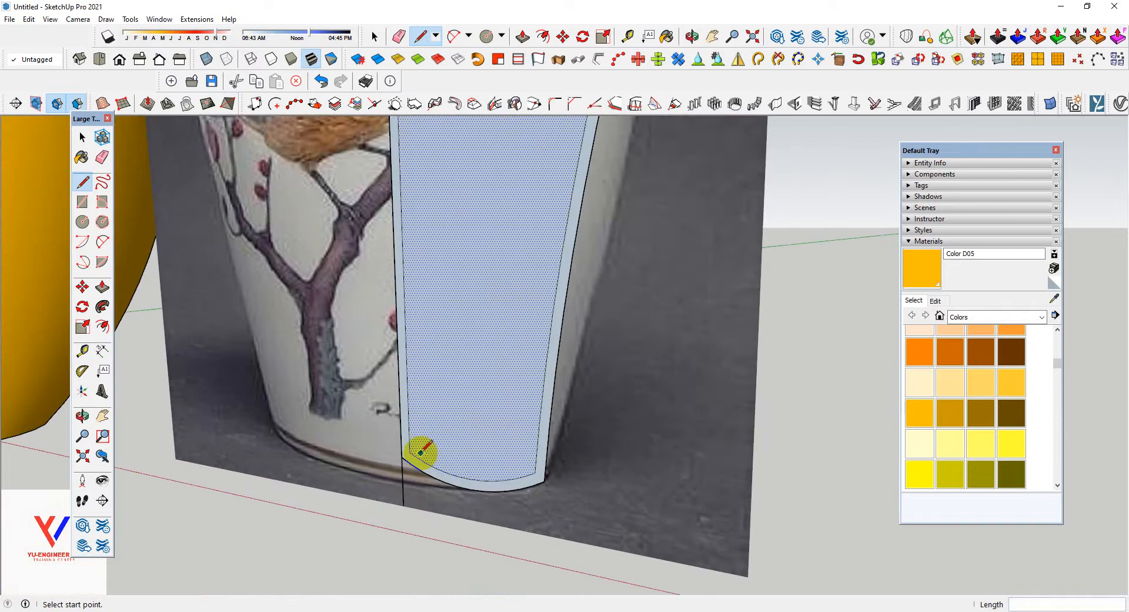
scroll(408, 438, down, 2)
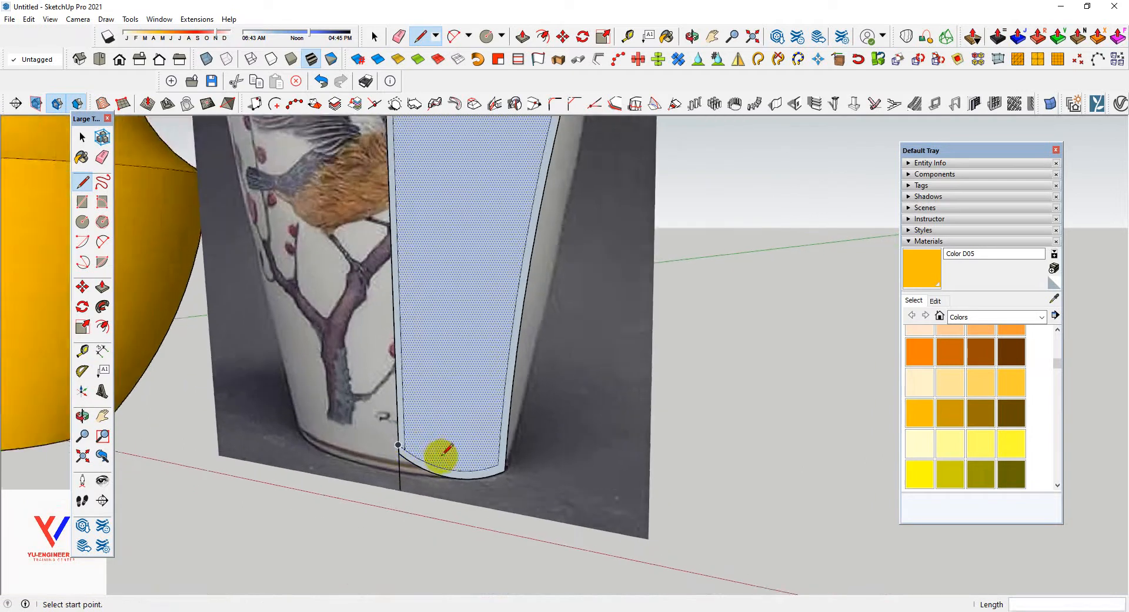
scroll(441, 454, up, 2)
- Copy the thin wall strip into the empty space beside the reference photo
key(space)
click(433, 477)
key(m)
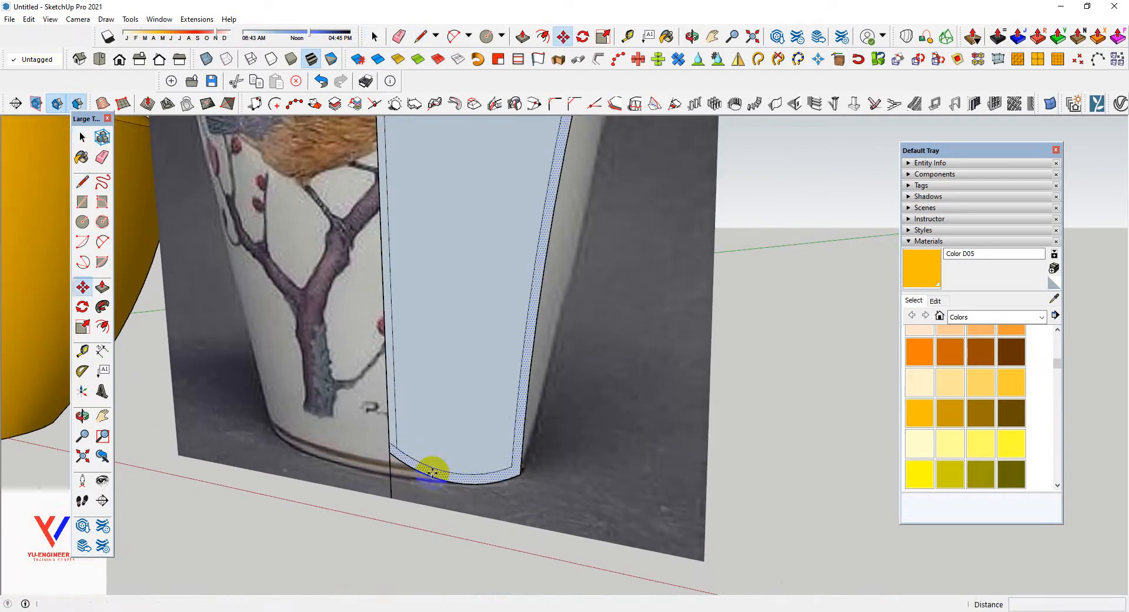
scroll(404, 461, down, 3)
scroll(443, 432, up, 2)
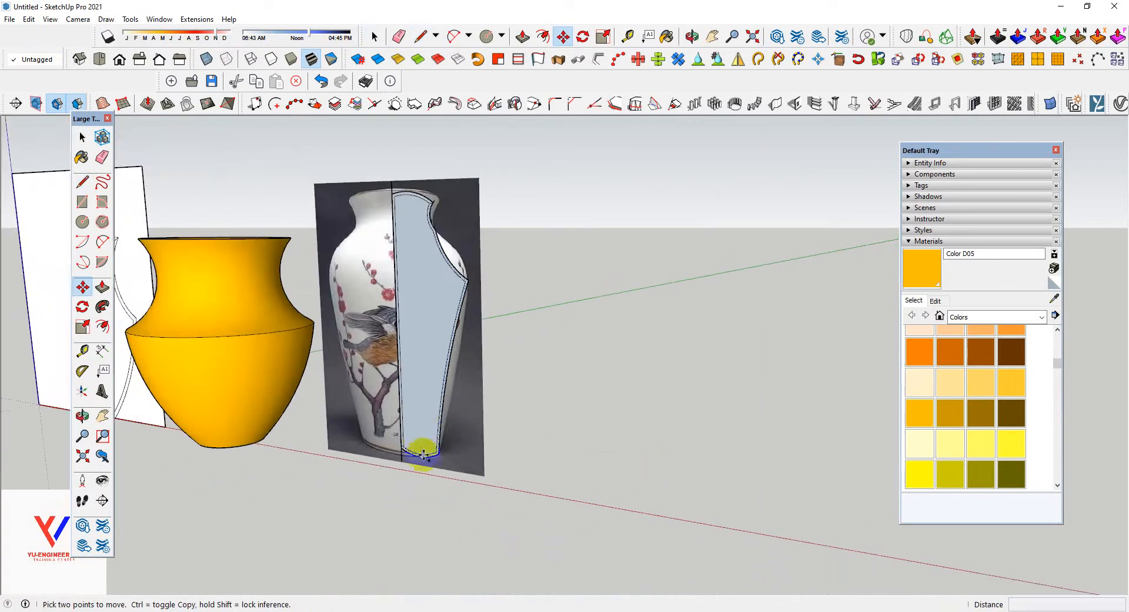
click(423, 453)
key(ctrl)
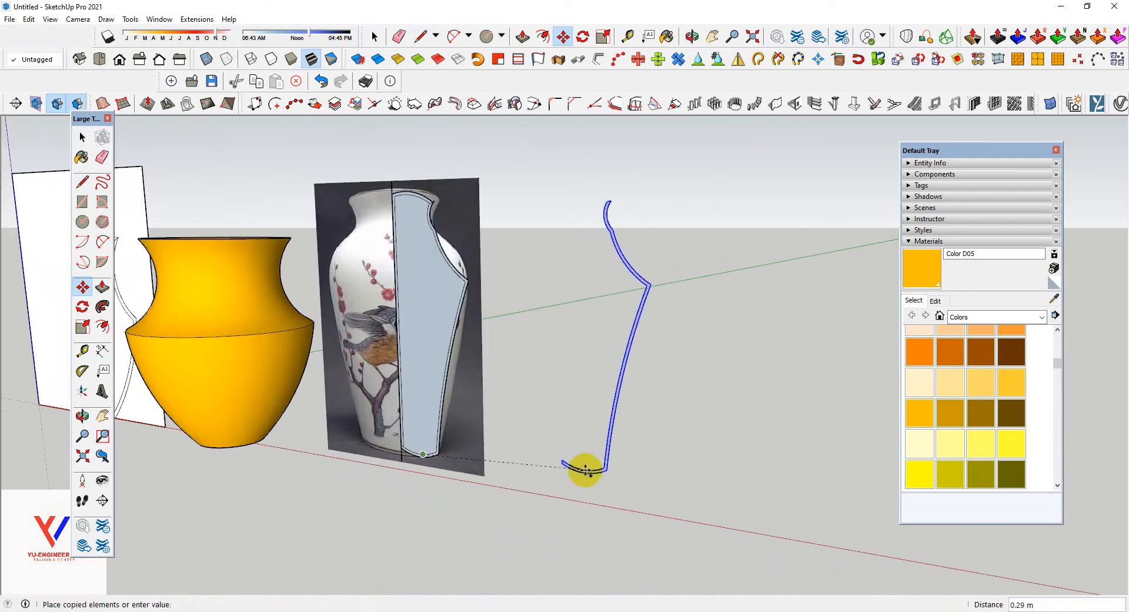
click(629, 487)
scroll(630, 486, up, 3)
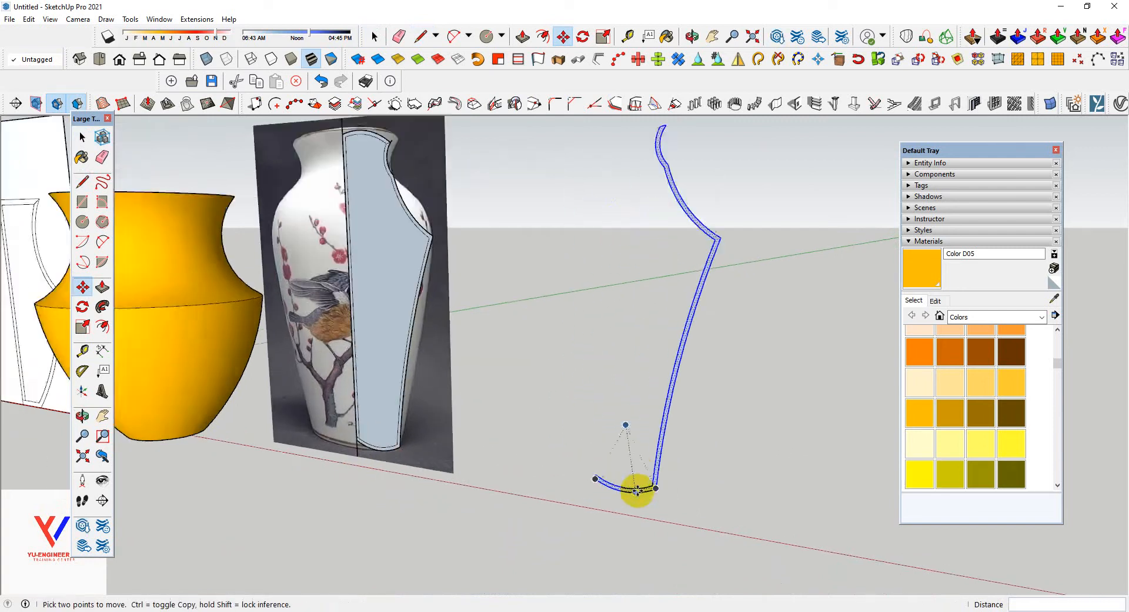
- Draw a horizontal circle at the copied strip's base, centred on the base arc's inner end and reaching past the foot of the wall
key(c)
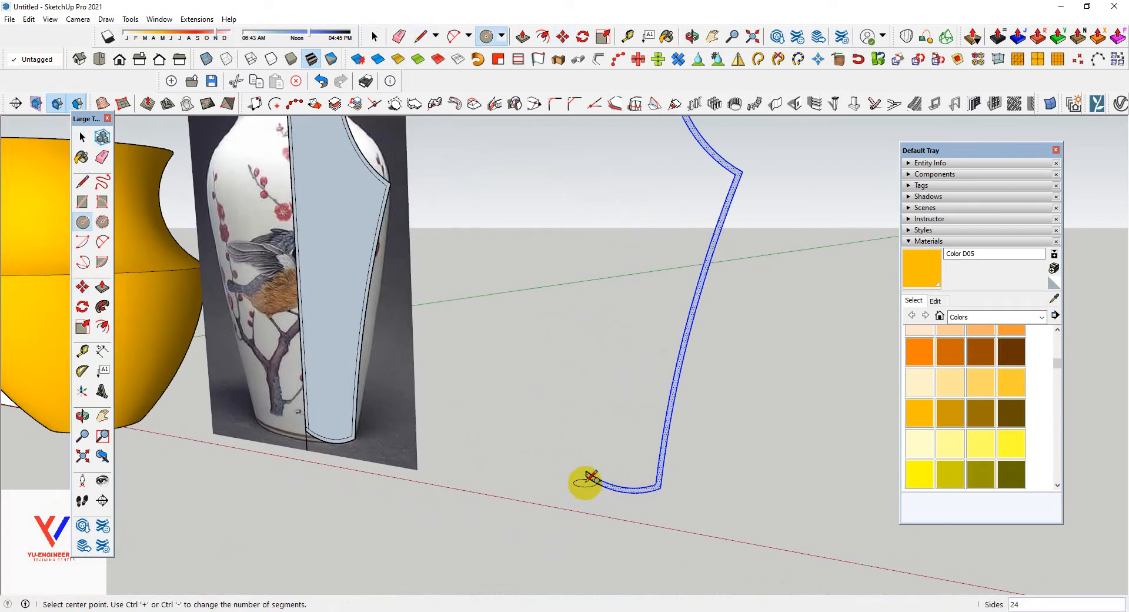
click(595, 479)
click(661, 483)
scroll(594, 501, down, 2)
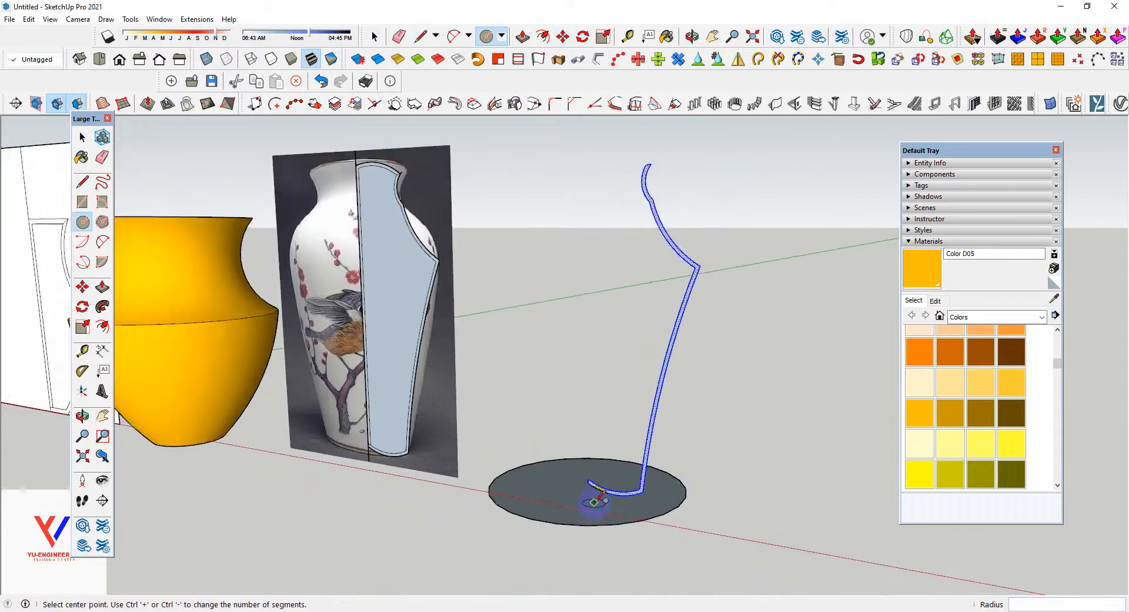
- Revolve the copied wall strip around the base circle with Follow Me
key(space)
click(591, 501)
scroll(670, 496, up, 2)
click(103, 306)
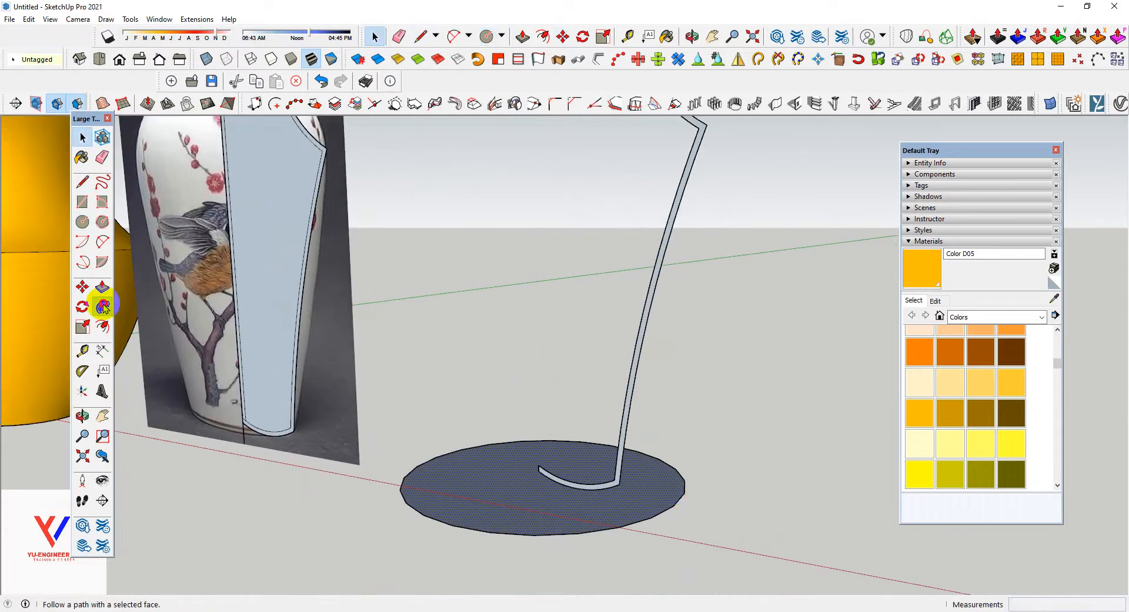
click(636, 357)
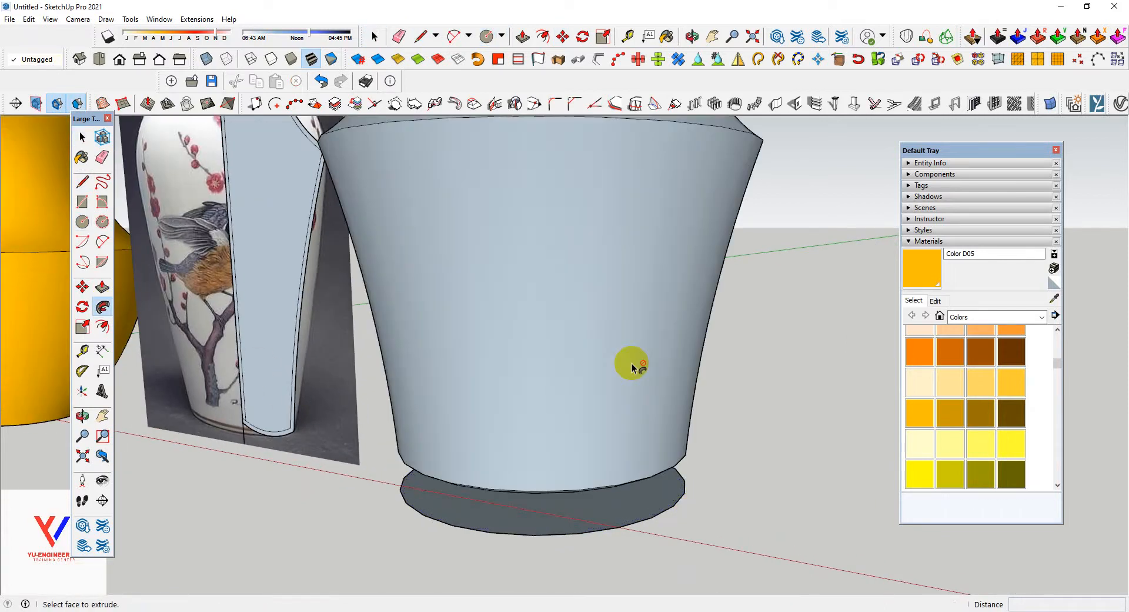
scroll(517, 436, down, 3)
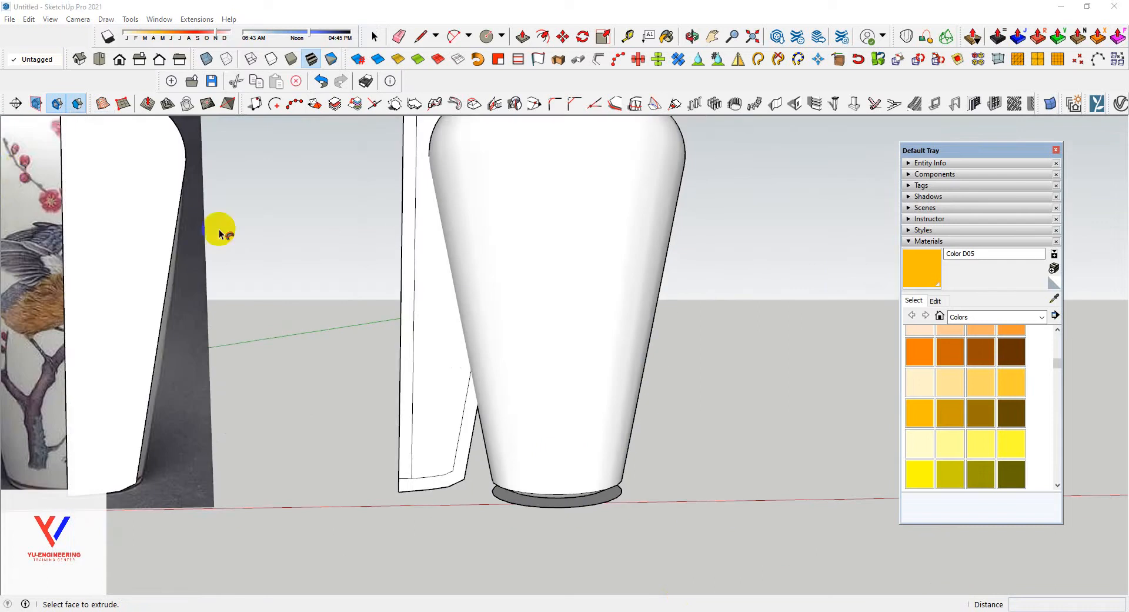
- Check which geometry is connected to the revolved vase, and undo its Follow Me operation
click(83, 155)
click(82, 139)
scroll(503, 405, down, 4)
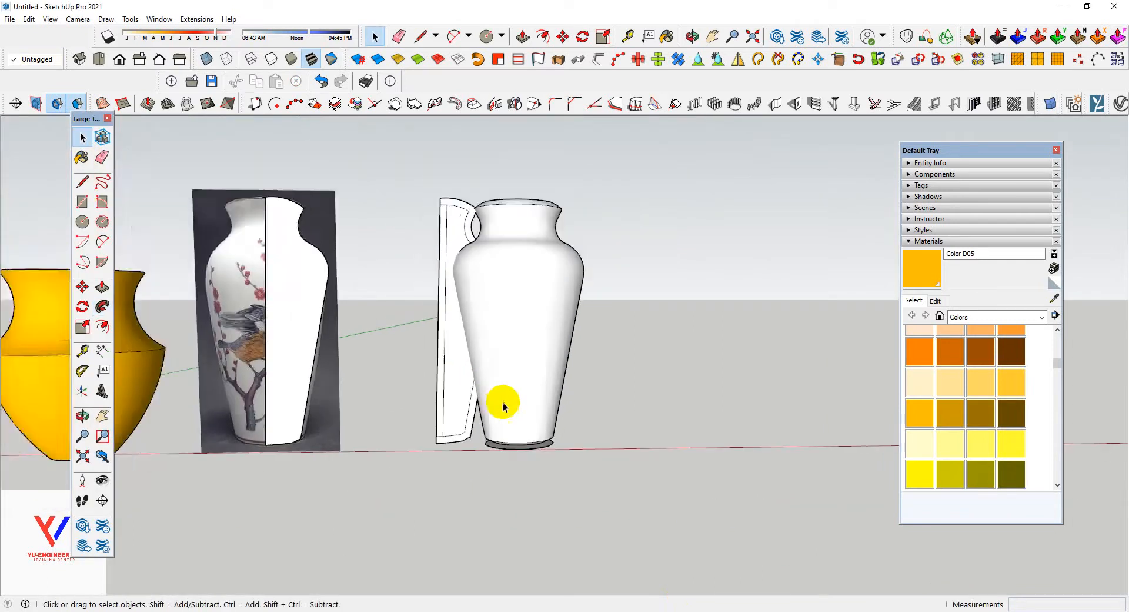
scroll(508, 402, up, 2)
middle_drag(547, 374, 557, 564)
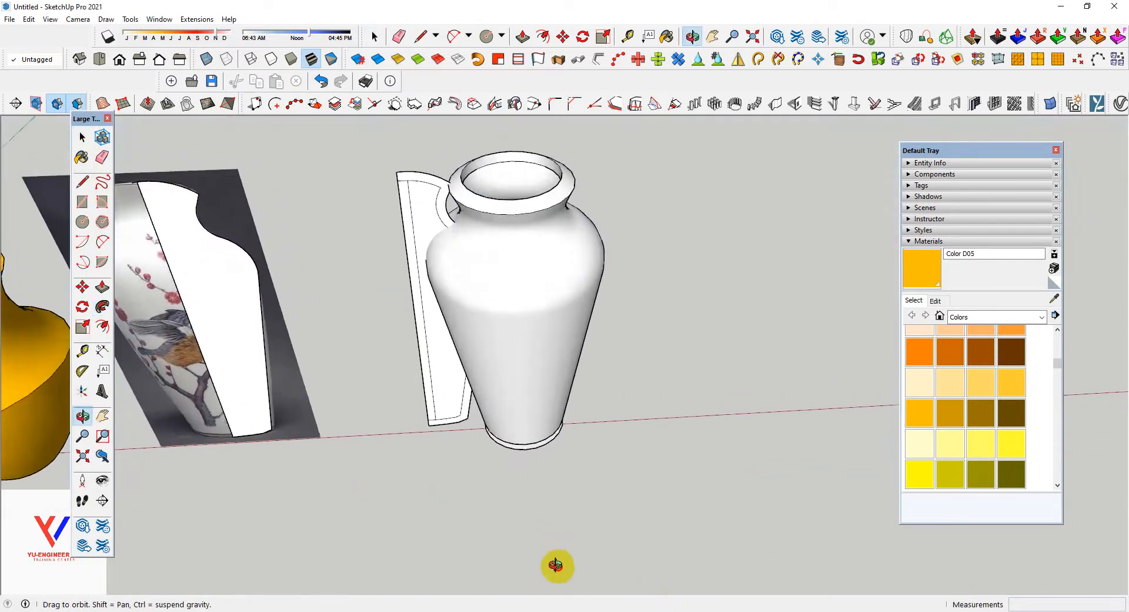
click(437, 373)
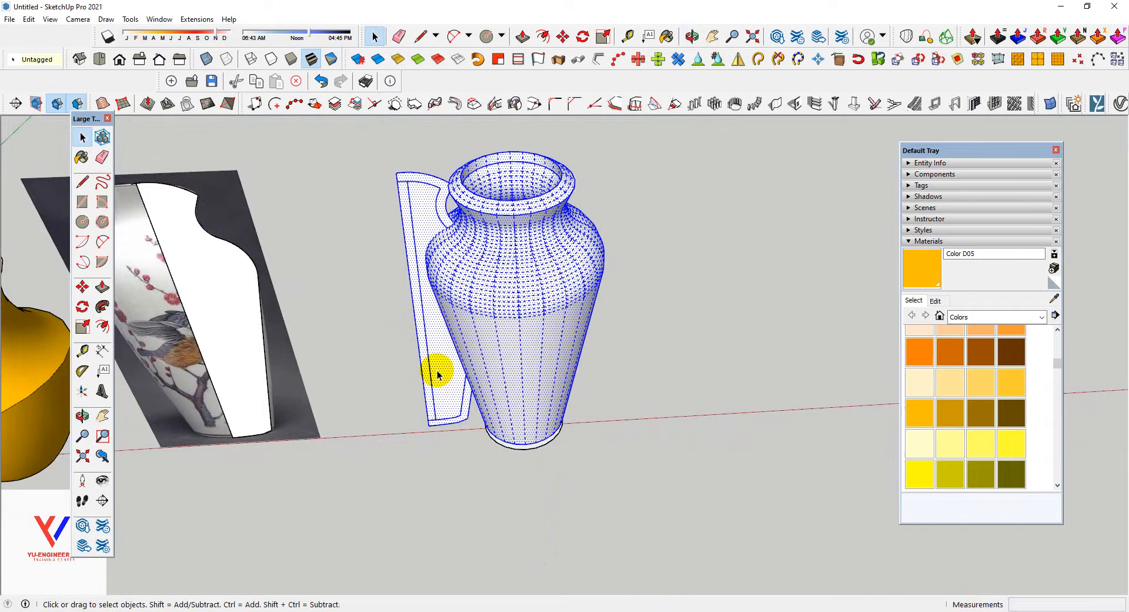
click(677, 476)
scroll(493, 438, up, 3)
scroll(495, 440, down, 2)
scroll(497, 441, up, 2)
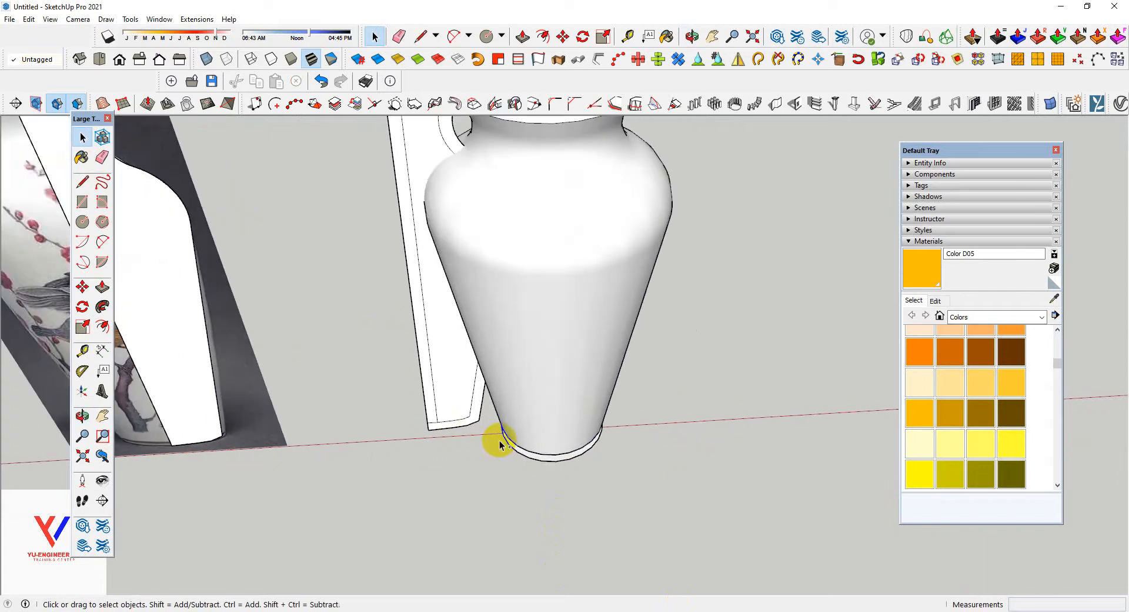
key(ctrl+z)
- Move the wall strip together with its base circle clear of the leftover profile copy
scroll(605, 470, down, 3)
drag(567, 415, 529, 189)
key(m)
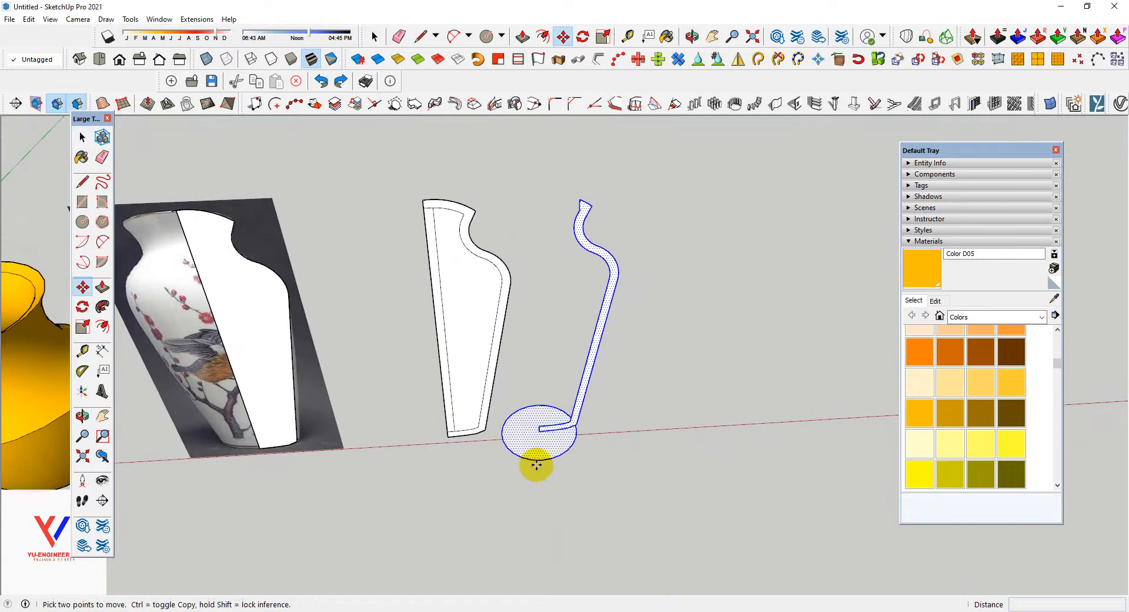
click(538, 459)
scroll(652, 438, up, 2)
- Revolve the separated wall strip around its base circle with Follow Me to form the second vase
key(space)
click(633, 437)
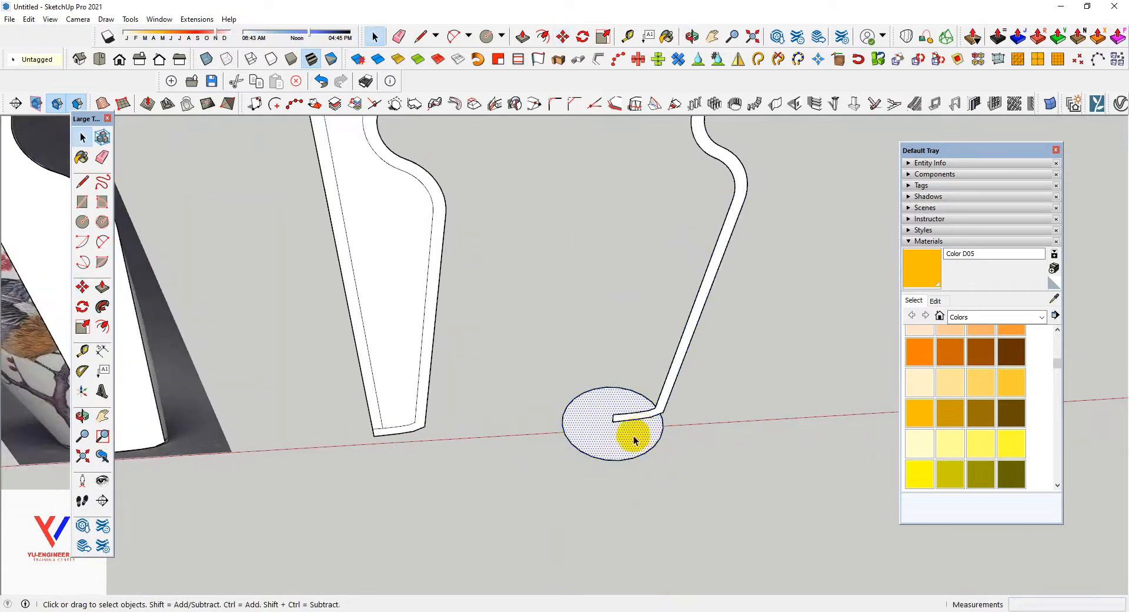
click(103, 306)
click(672, 388)
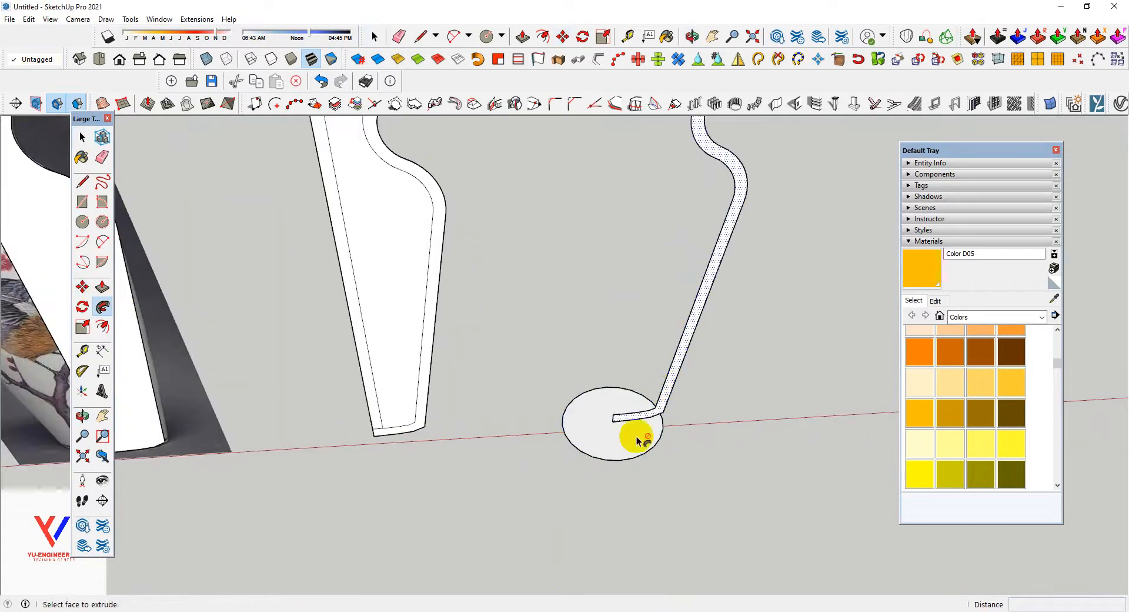
scroll(641, 433, down, 3)
- Select all connected geometry of the second vase and reverse its faces
key(space)
triple_click(660, 335)
right_click(661, 336)
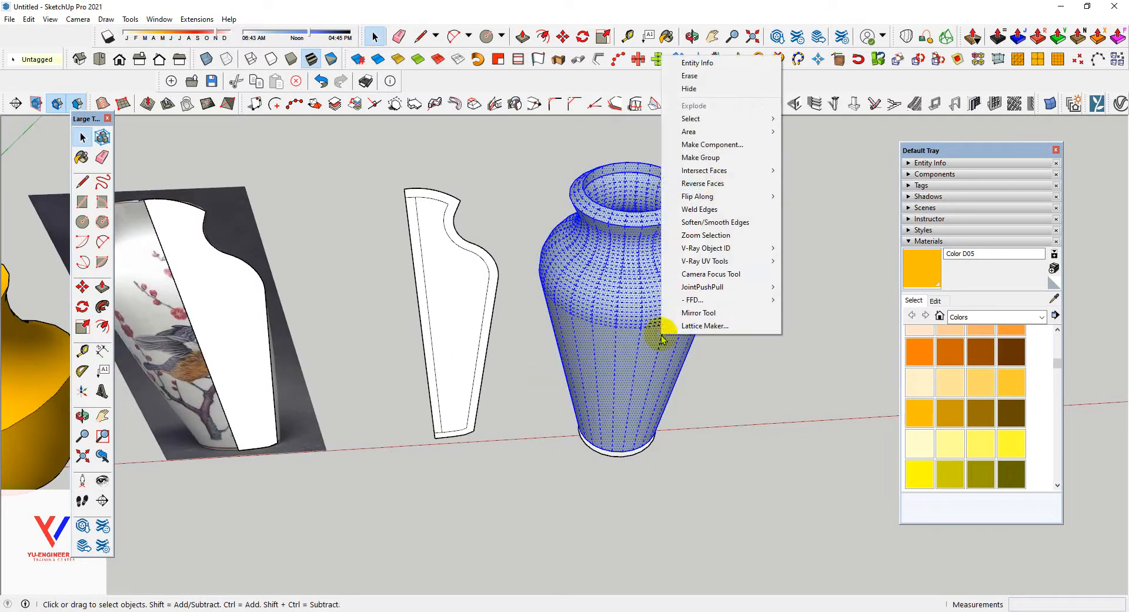
click(719, 187)
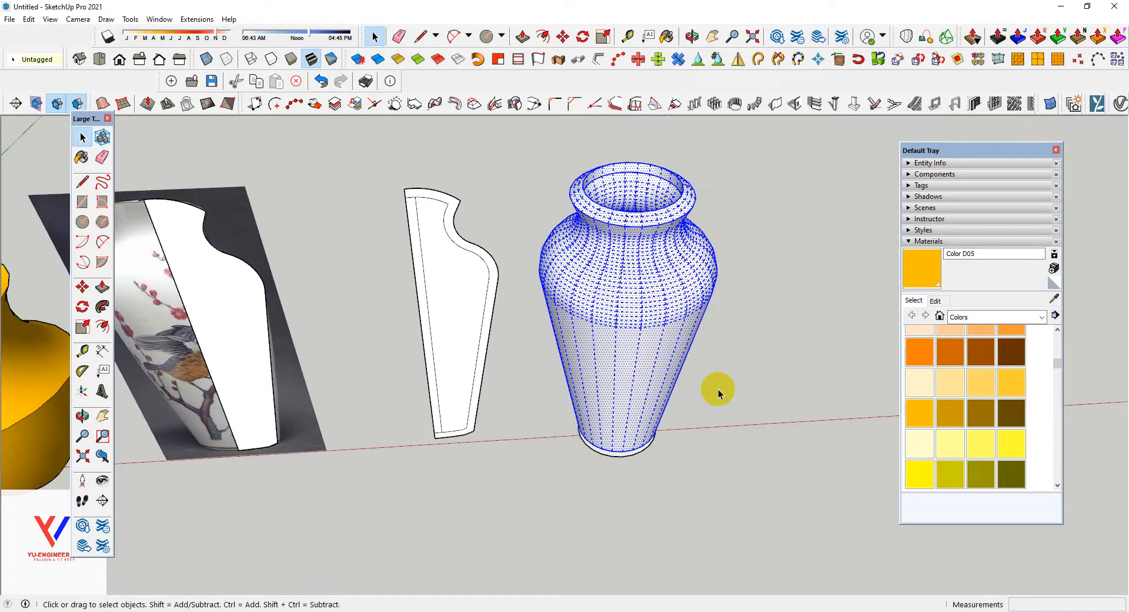
- Paint the second vase blue as a trial, and recolour it bright green with Color G04
scroll(713, 393, up, 1)
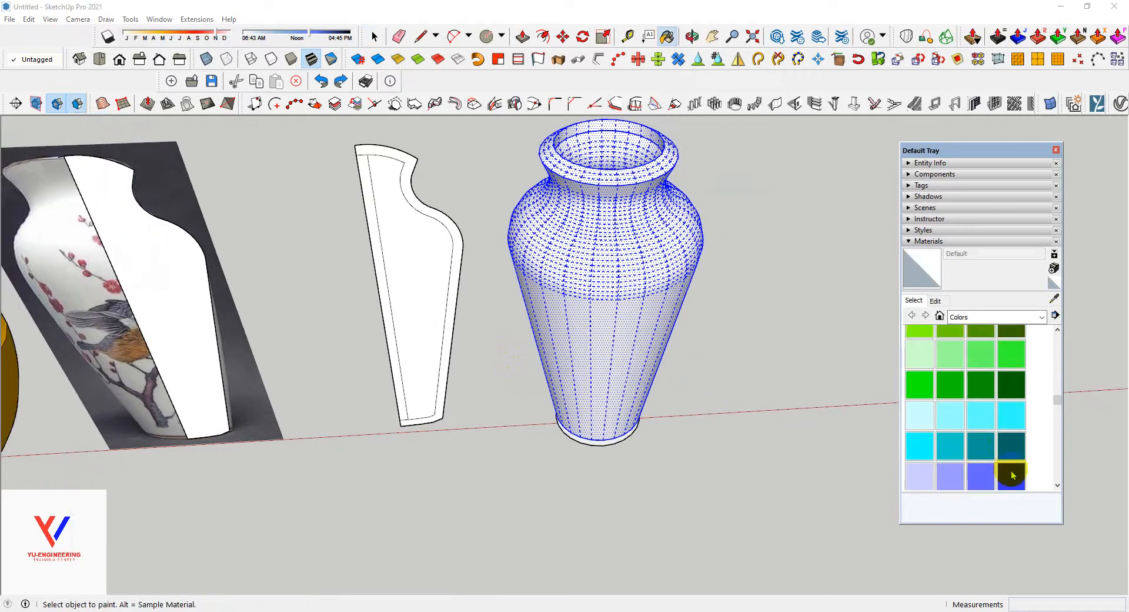
click(1012, 474)
click(633, 310)
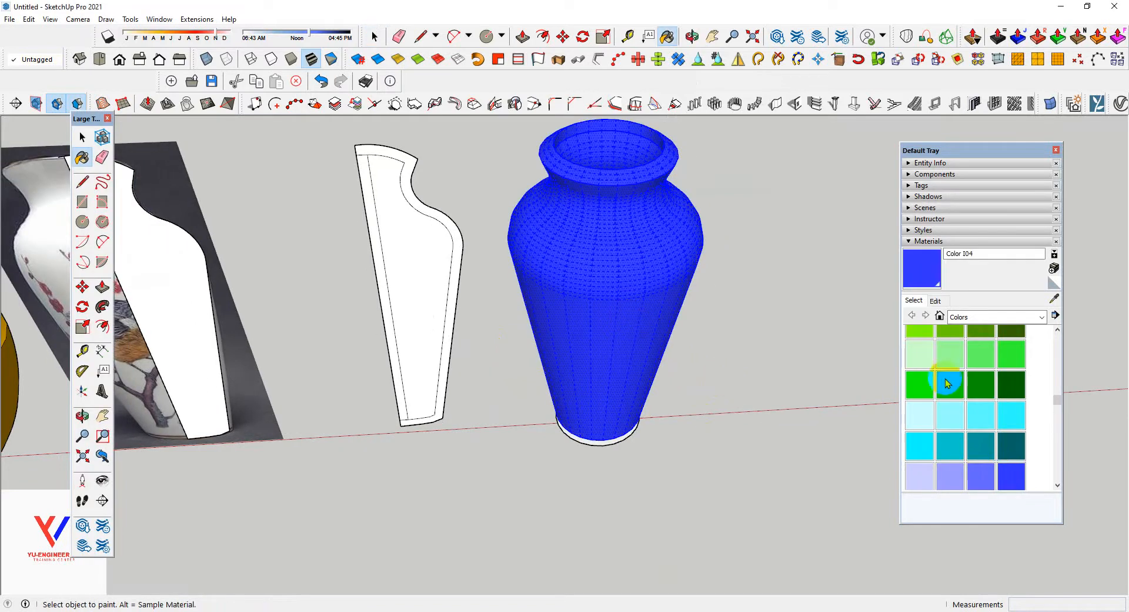
click(1013, 353)
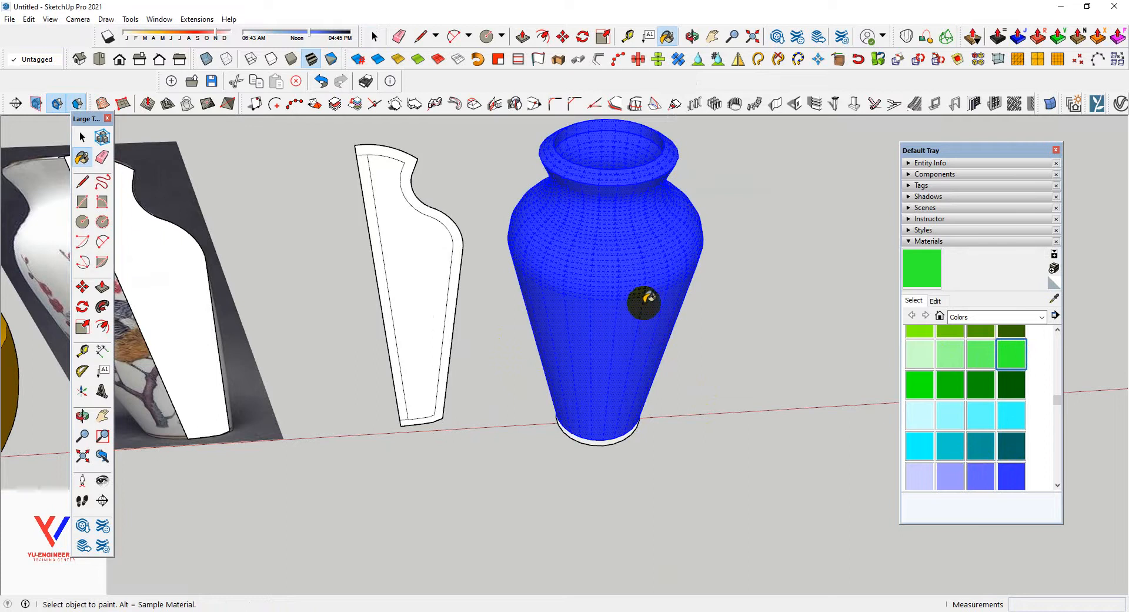
click(644, 302)
key(space)
click(501, 311)
- Try to delete the reference photo and the leftover profile copy in one area selection
scroll(435, 387, down, 5)
click(473, 453)
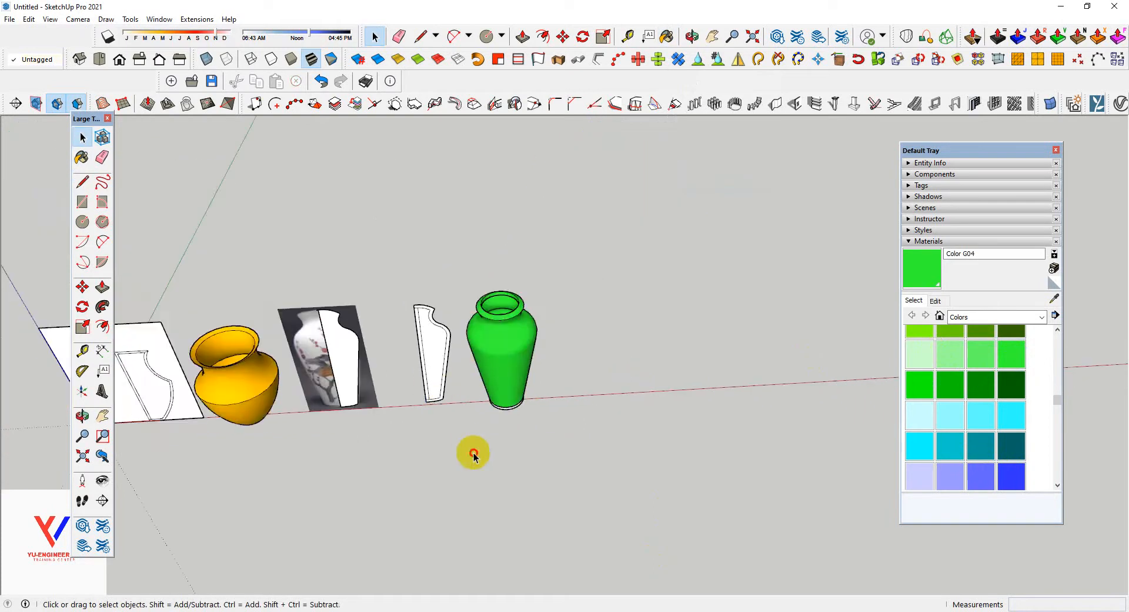
drag(295, 278, 295, 279)
key(Delete)
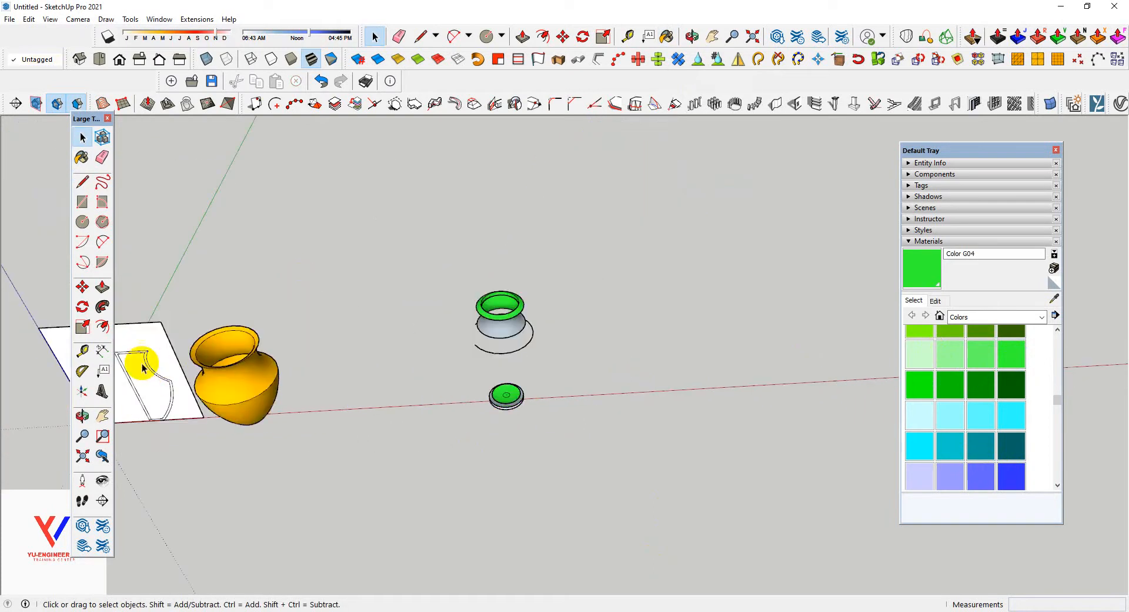
scroll(491, 375, up, 2)
key(ctrl+z)
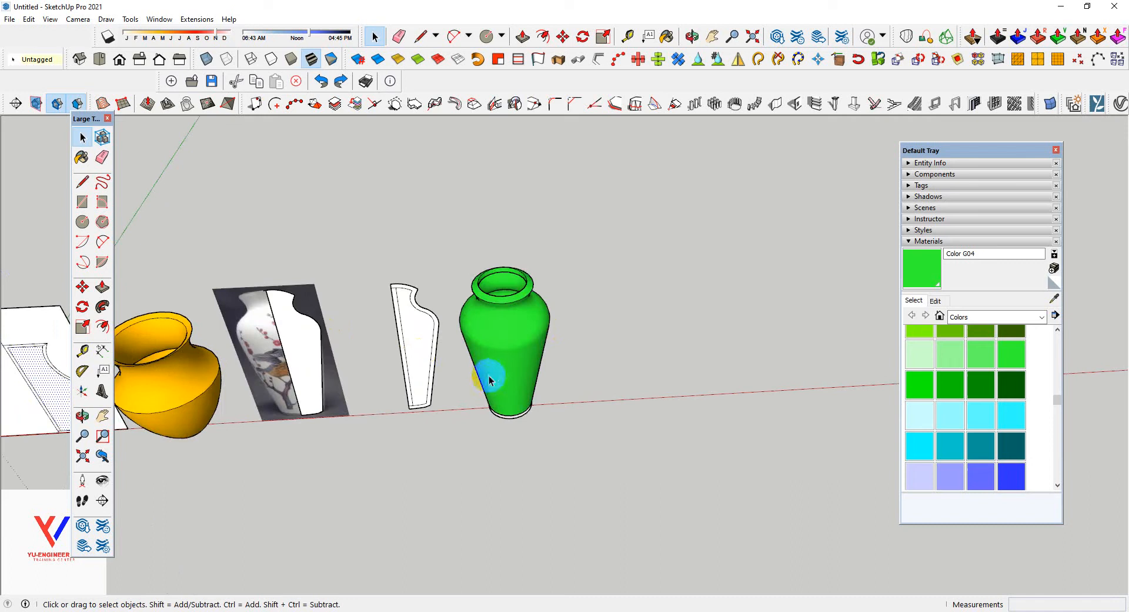
- Delete the leftover profile copy, the reference photo with its tracing, and the first vase's profile sheet
click(416, 352)
scroll(416, 352, down, 2)
key(Delete)
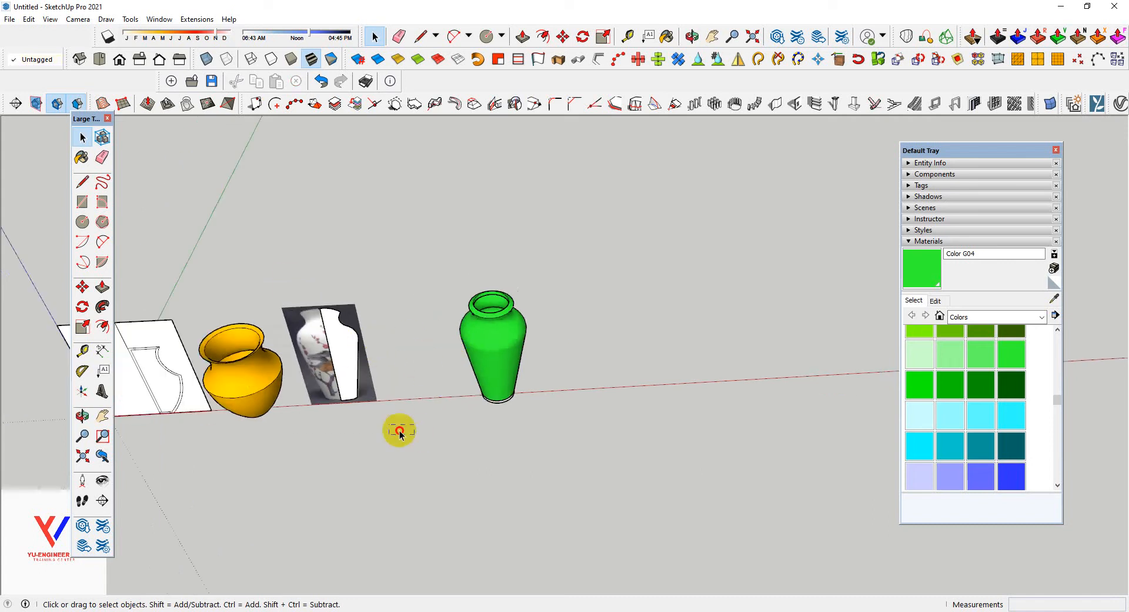
click(291, 307)
key(Delete)
scroll(292, 372, down, 2)
click(186, 360)
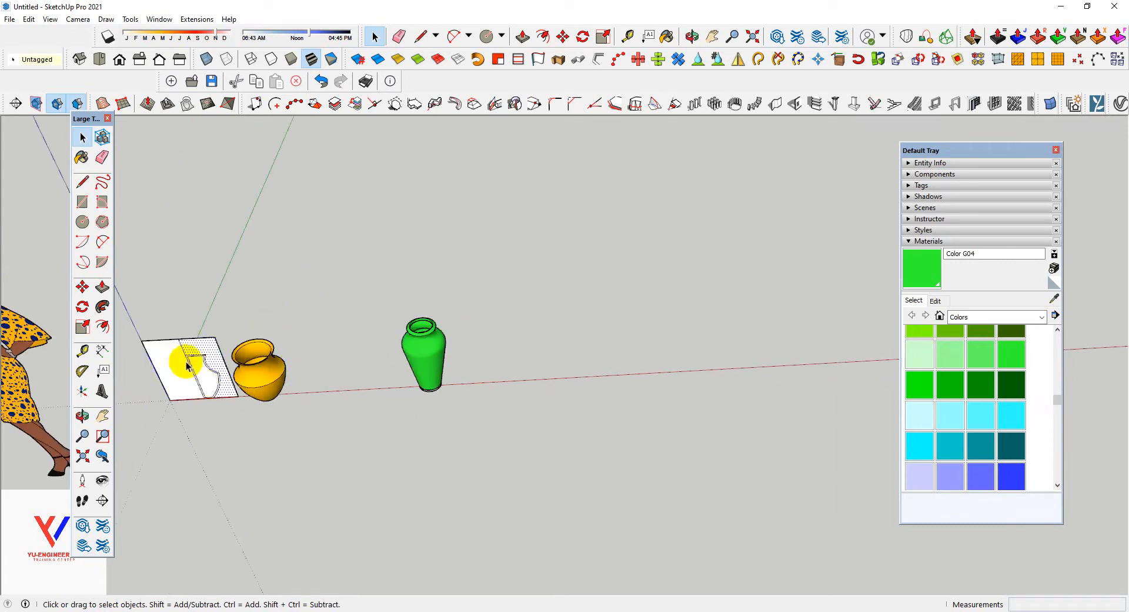
key(Delete)
- Select the whole green vase and make it a group
drag(489, 423, 422, 373)
scroll(347, 411, up, 4)
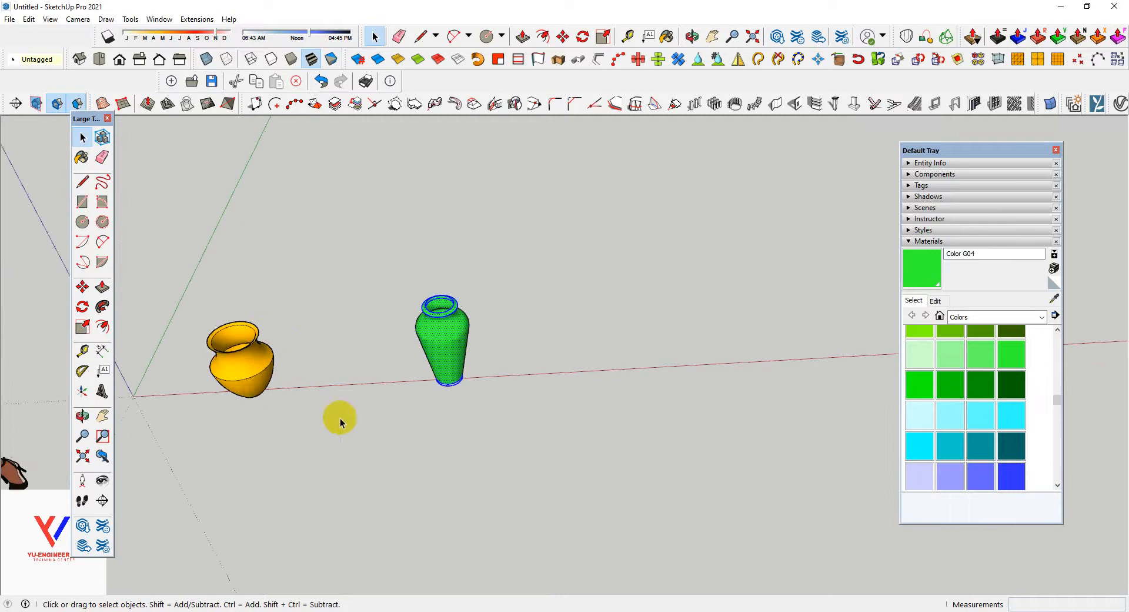
right_click(532, 288)
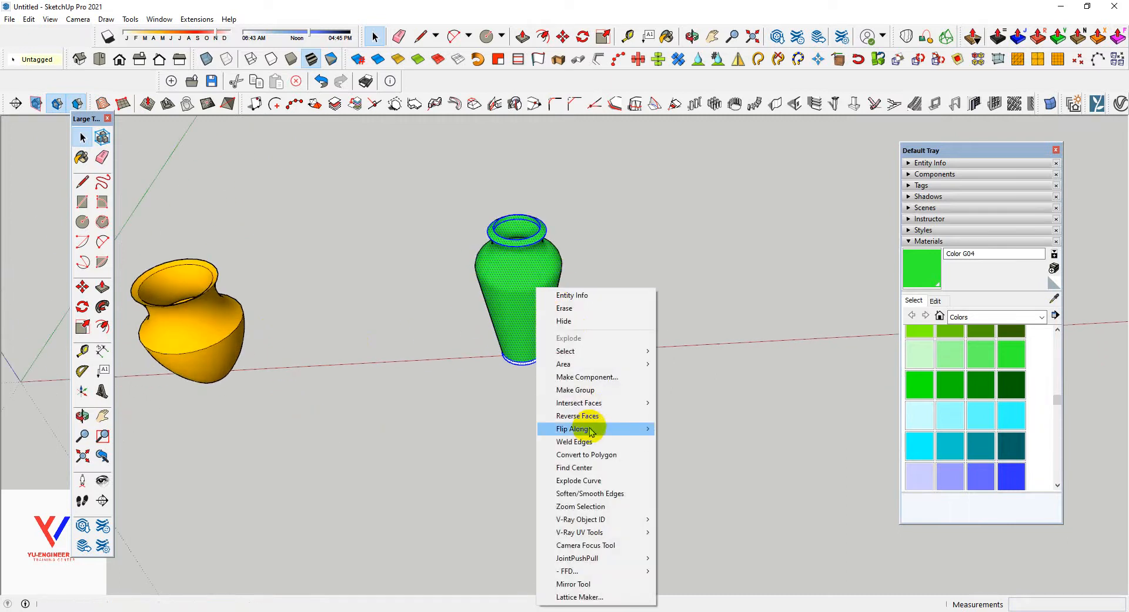
click(582, 389)
- Select the whole yellow vase and make it a group
scroll(221, 297, up, 5)
click(303, 320)
click(484, 448)
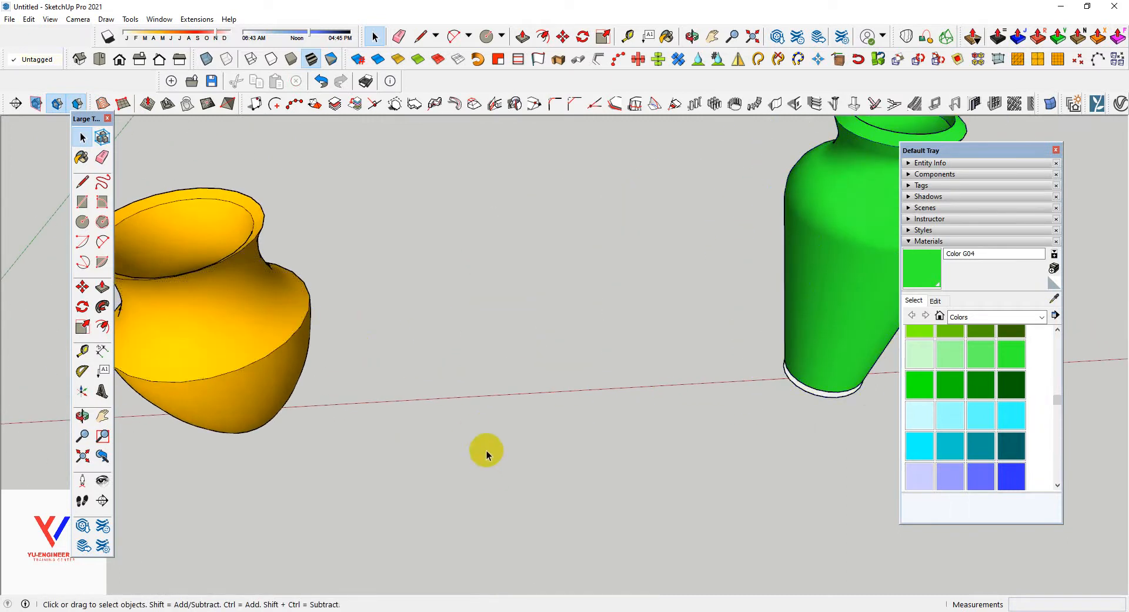
scroll(484, 448, down, 3)
drag(471, 496, 89, 232)
right_click(290, 386)
click(329, 212)
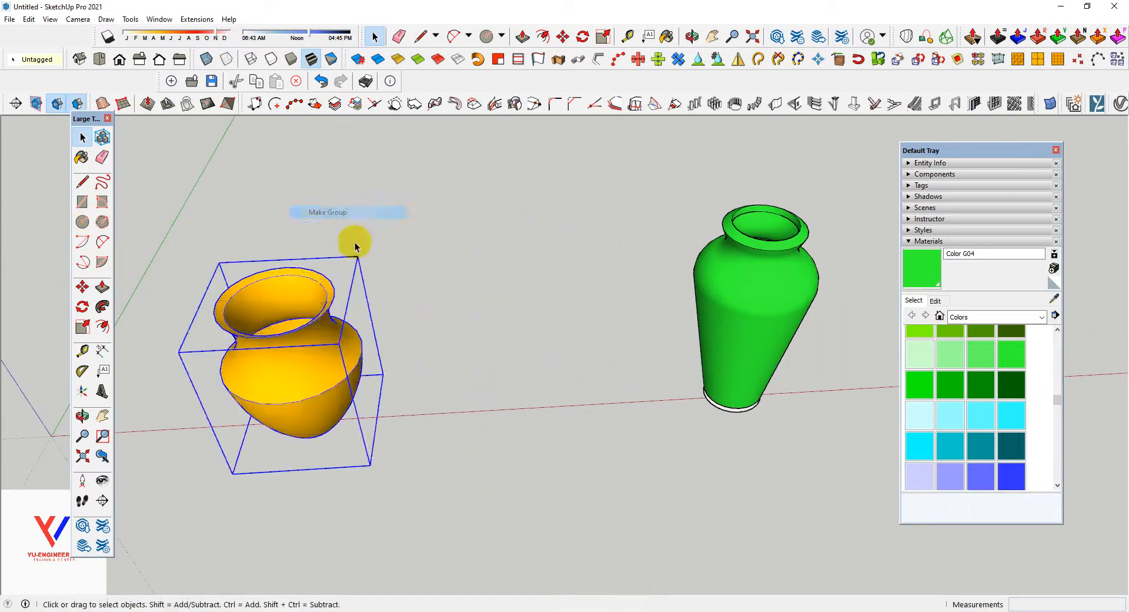
middle_drag(352, 240, 328, 345)
key(o)
drag(605, 403, 633, 220)
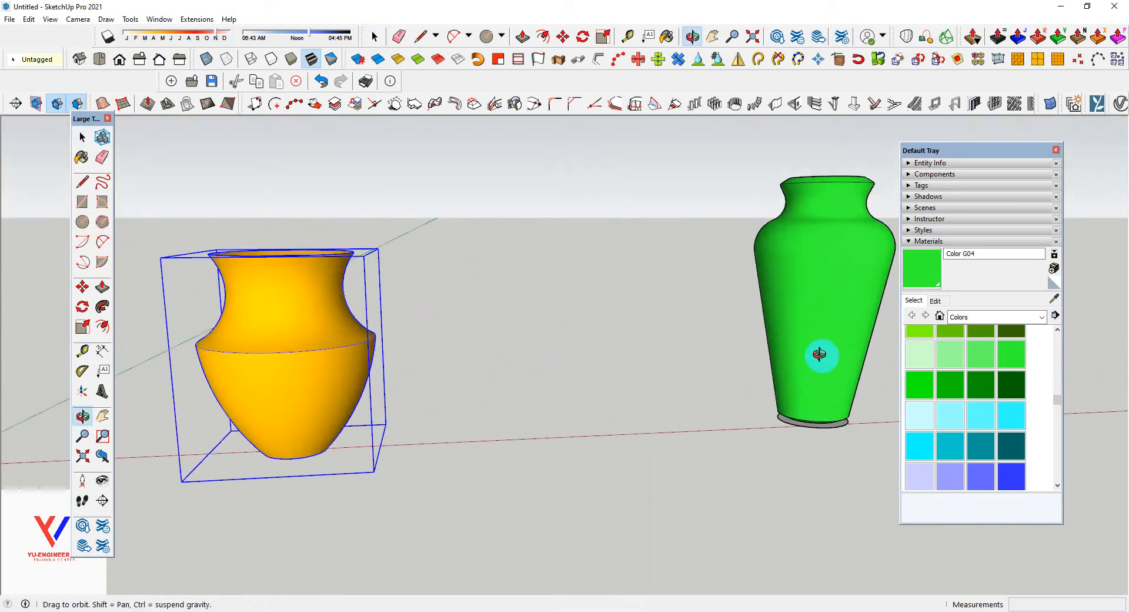
- Move the green vase closer to the yellow vase and place a copy of it alongside
scroll(820, 353, up, 1)
scroll(763, 356, down, 1)
key(space)
click(792, 356)
key(m)
drag(776, 423, 626, 417)
scroll(692, 377, down, 2)
scroll(693, 377, up, 1)
- Scale the copied green vase down vertically to 0.39 of its height, keeping its base in place
key(s)
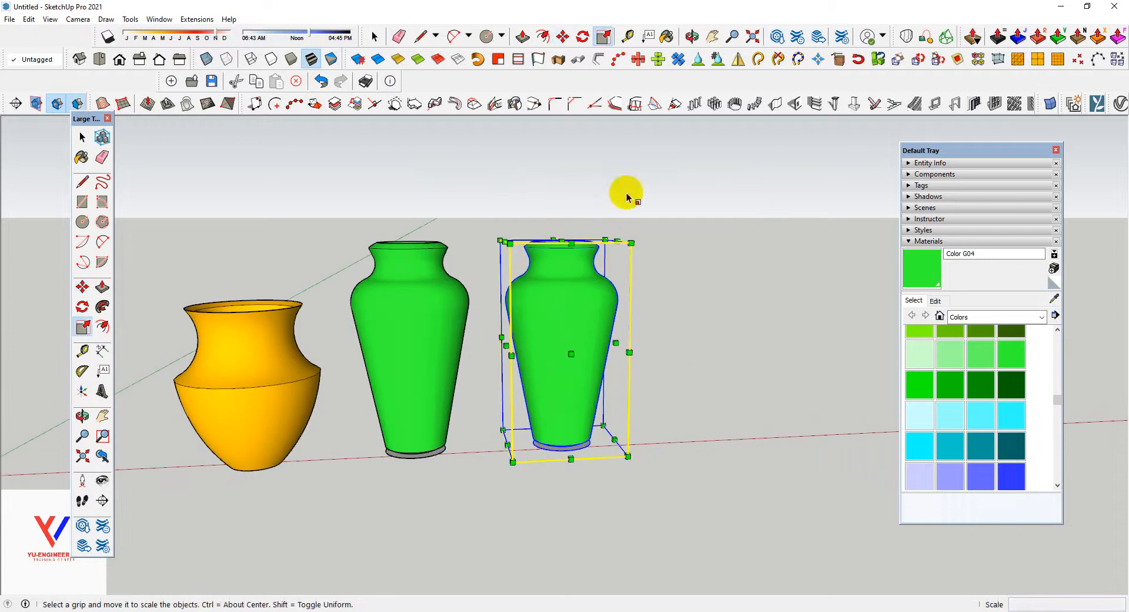
drag(561, 241, 553, 356)
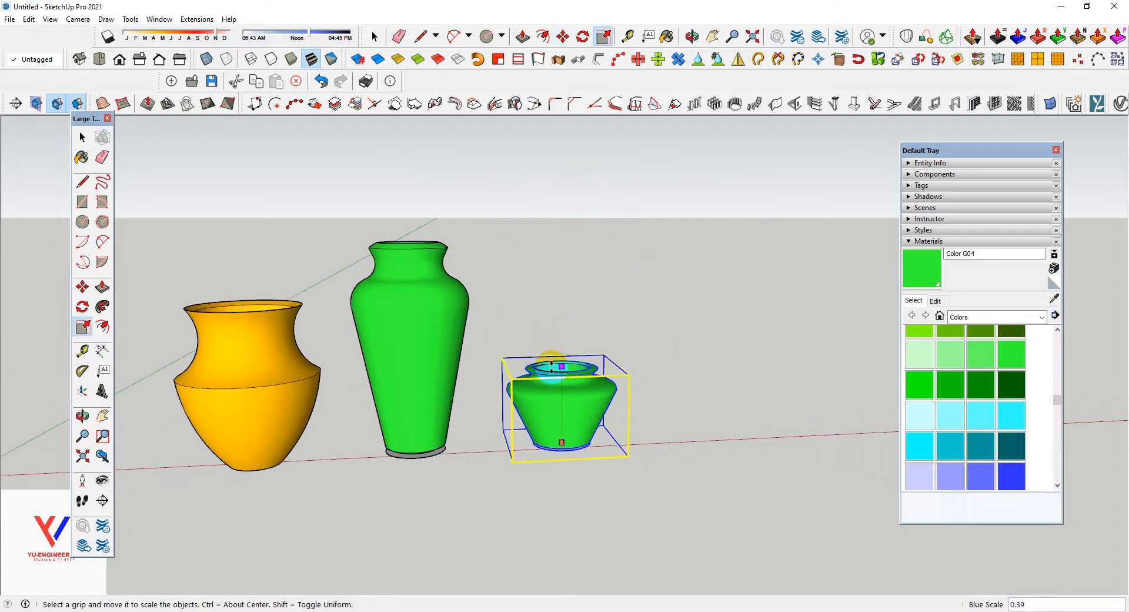
middle_drag(552, 359, 638, 242)
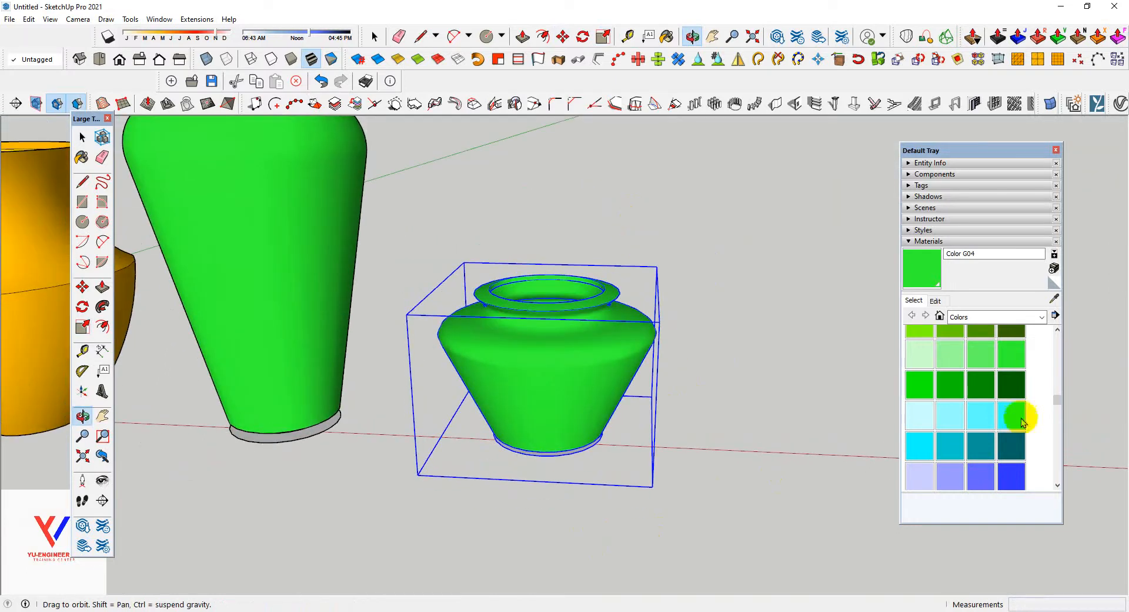
- Paint all faces inside the shortened vase's group with Color H08 and leave the group
click(985, 448)
key(space)
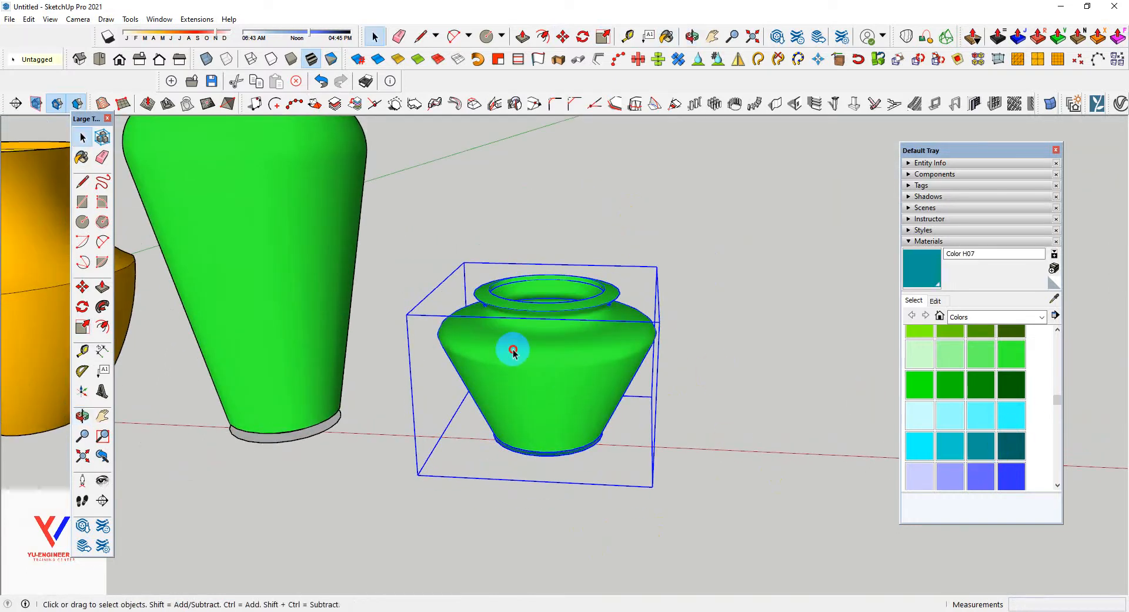
double_click(513, 351)
click(1016, 451)
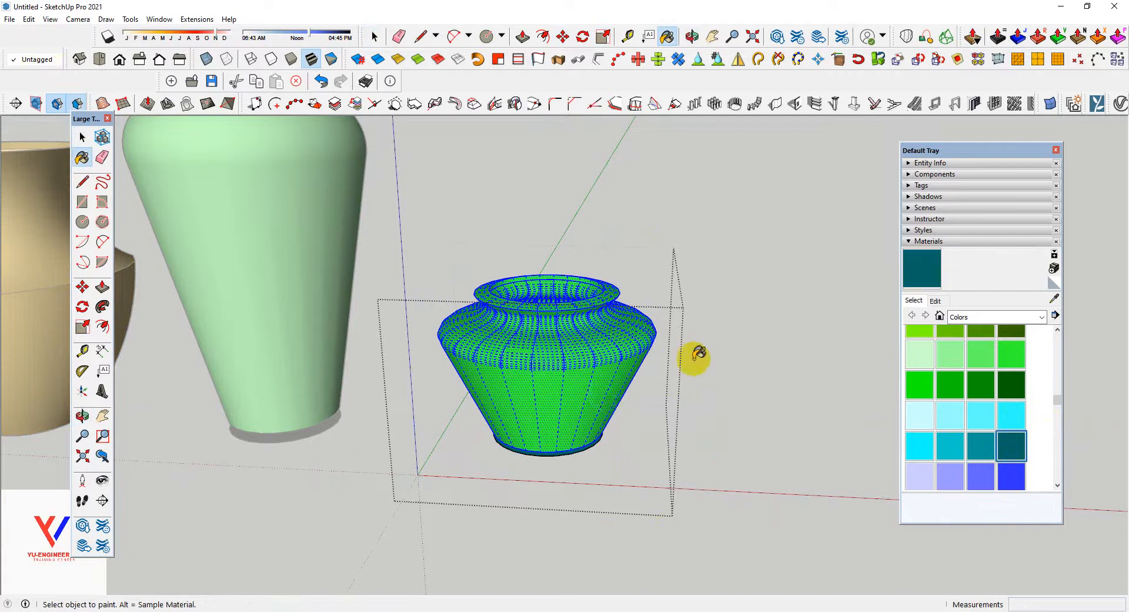
click(594, 311)
key(space)
click(776, 294)
scroll(713, 390, down, 4)
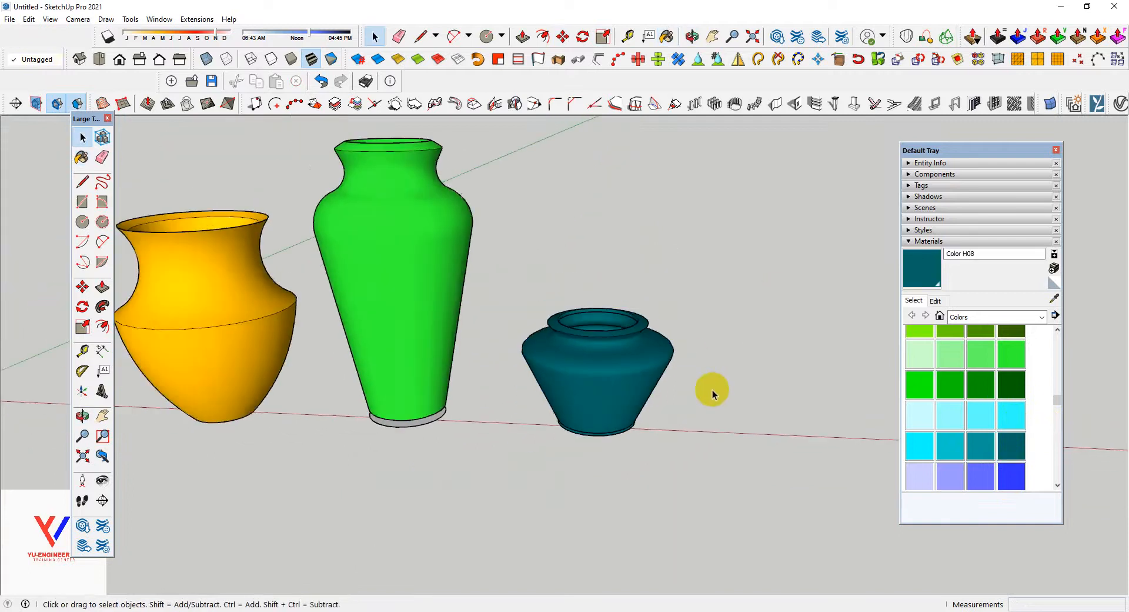
scroll(486, 411, up, 4)
middle_drag(486, 412, 575, 425)
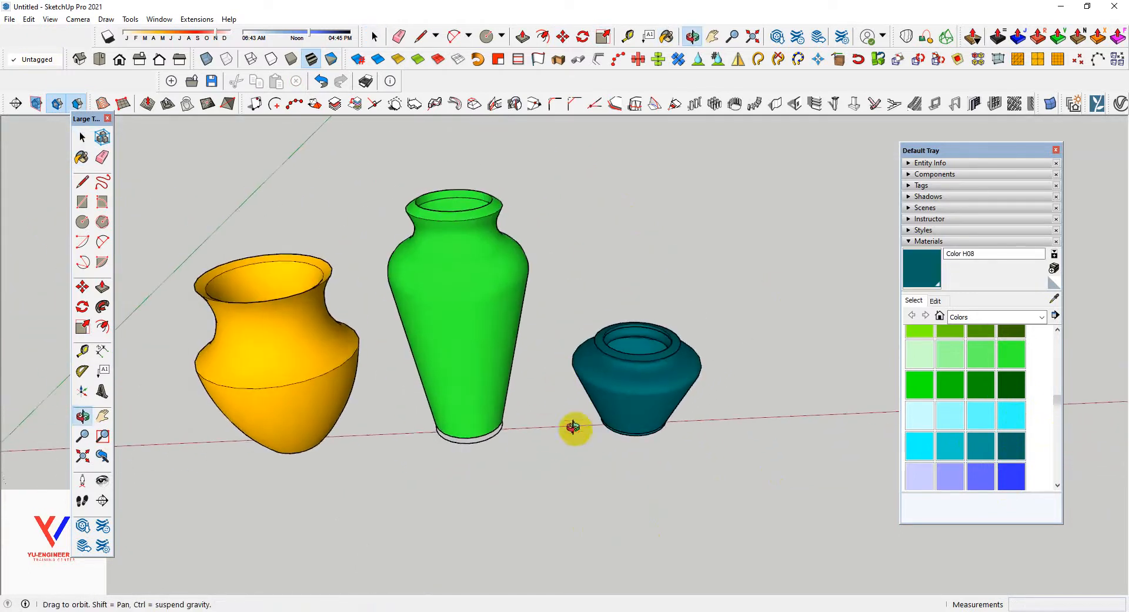
click(9, 20)
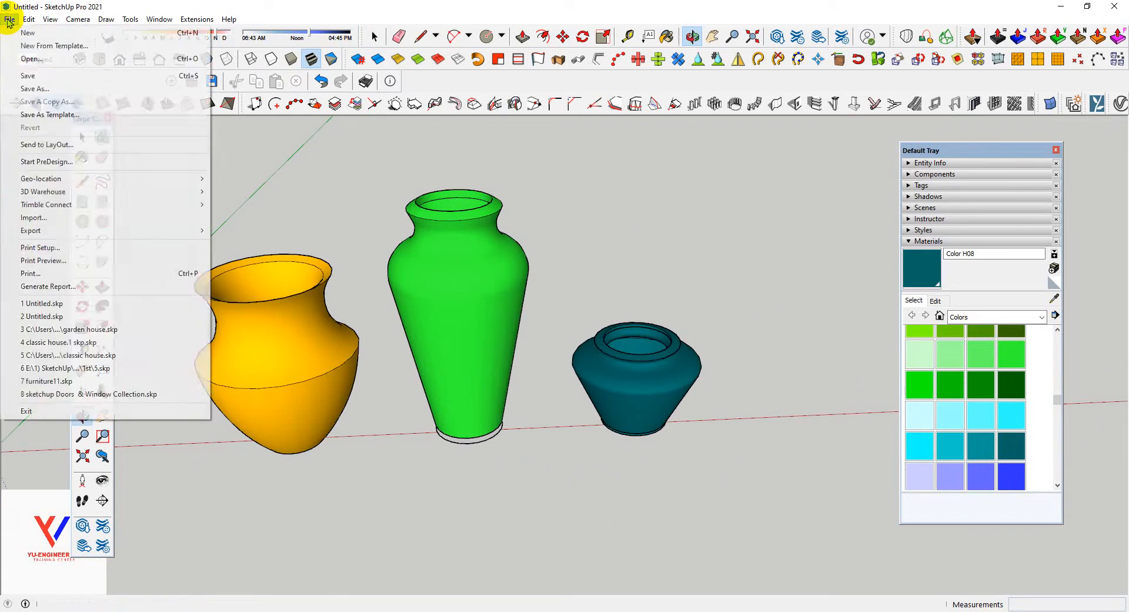
click(43, 218)
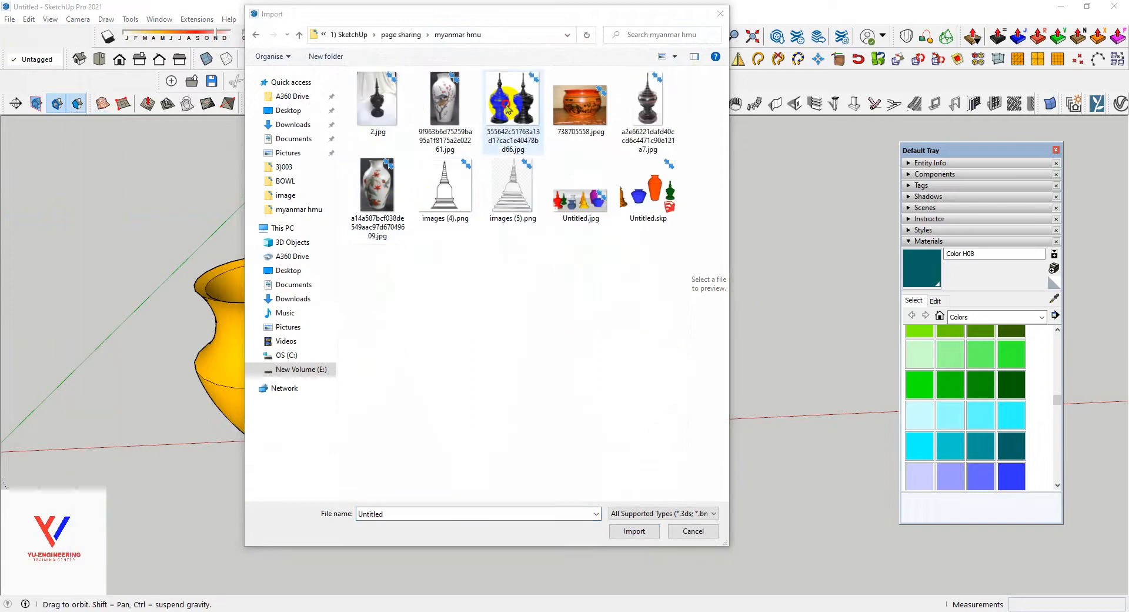
click(515, 116)
click(646, 571)
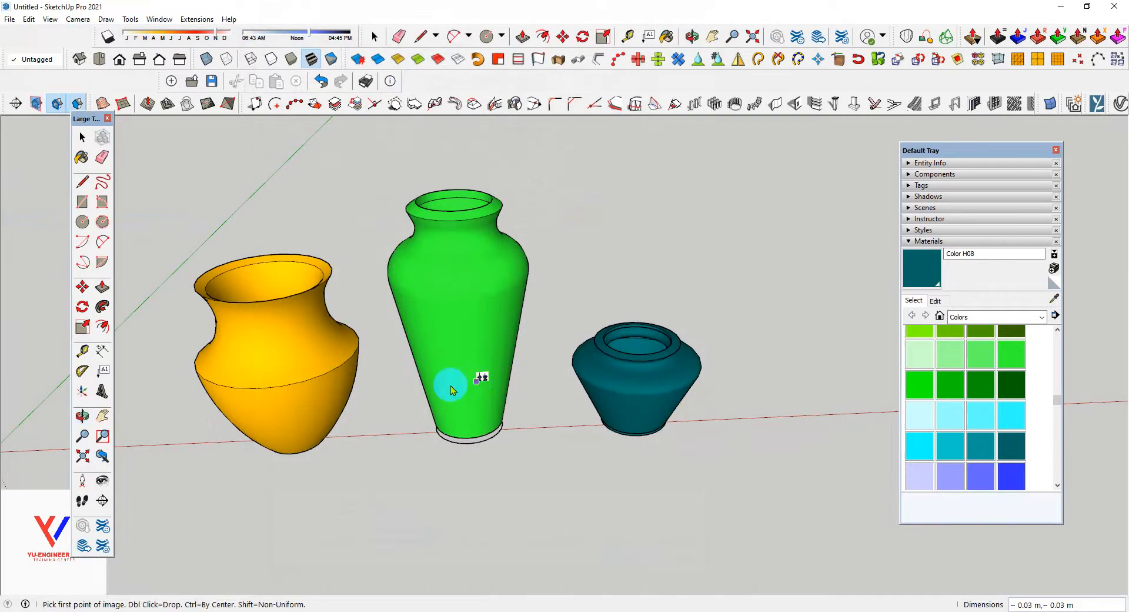
scroll(451, 385, down, 1)
- In the front view, import the image 555642c51763a13d17cac1e40478bd66.jpg and place it from the origin up to the yellow vase
click(119, 59)
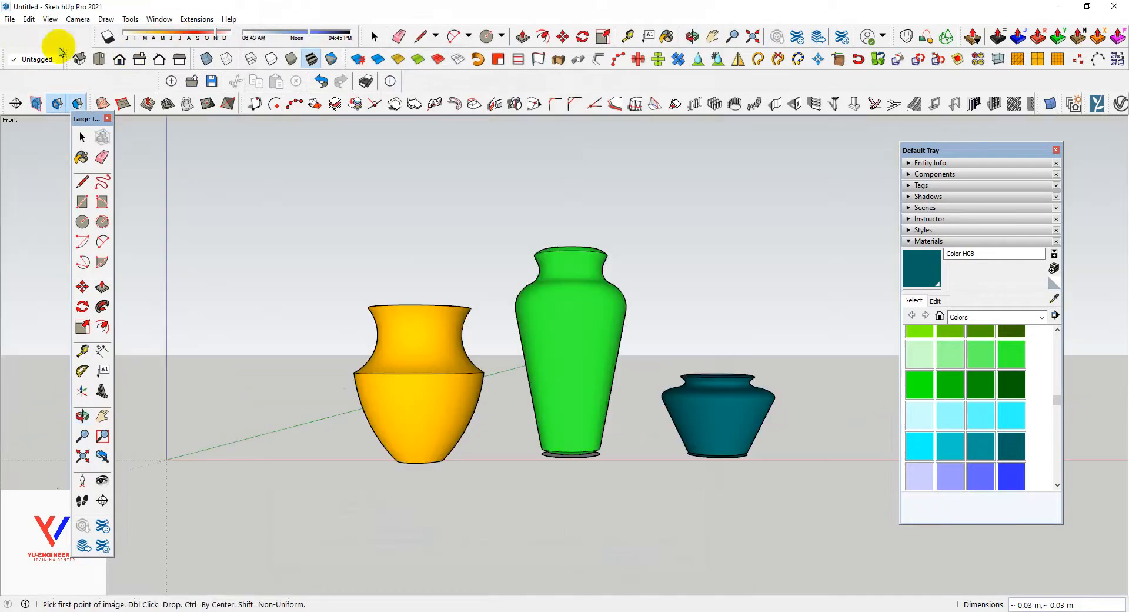
click(10, 19)
click(45, 219)
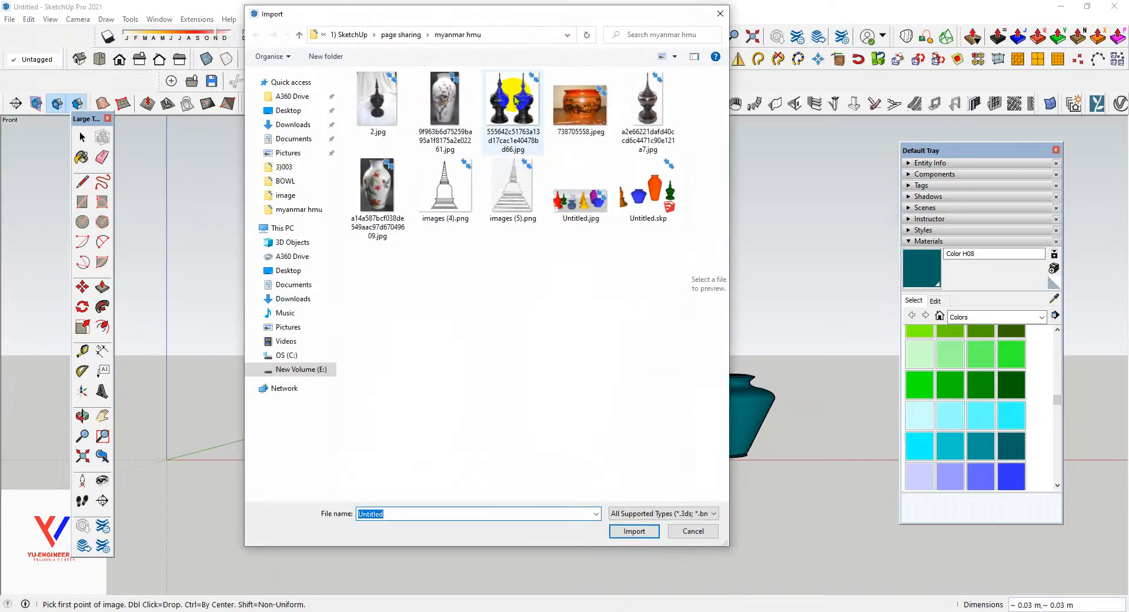
click(513, 112)
click(637, 569)
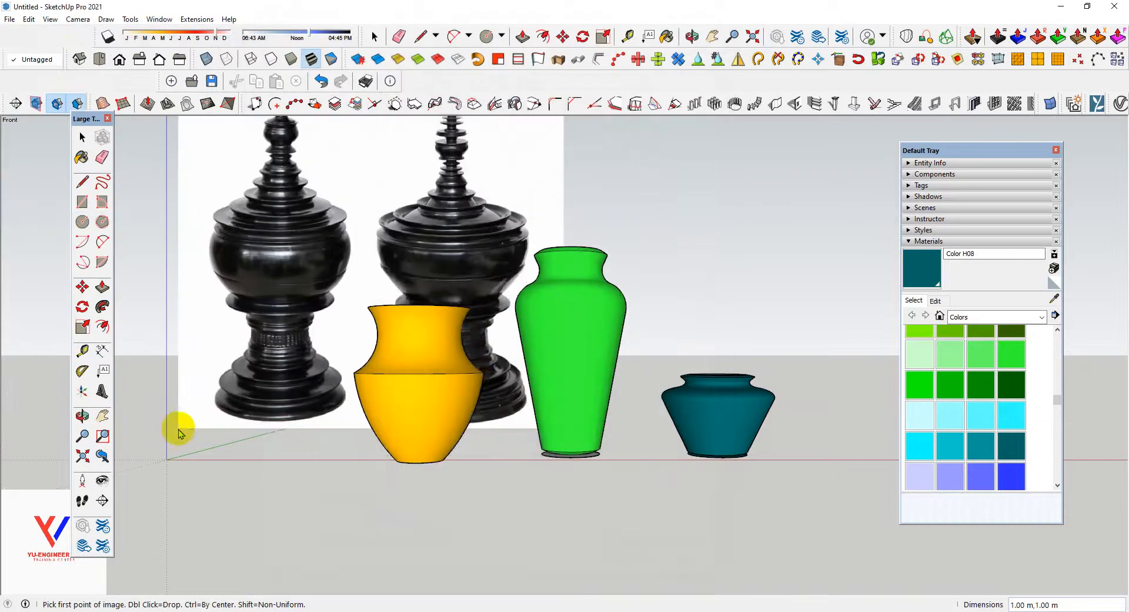
click(166, 459)
click(353, 270)
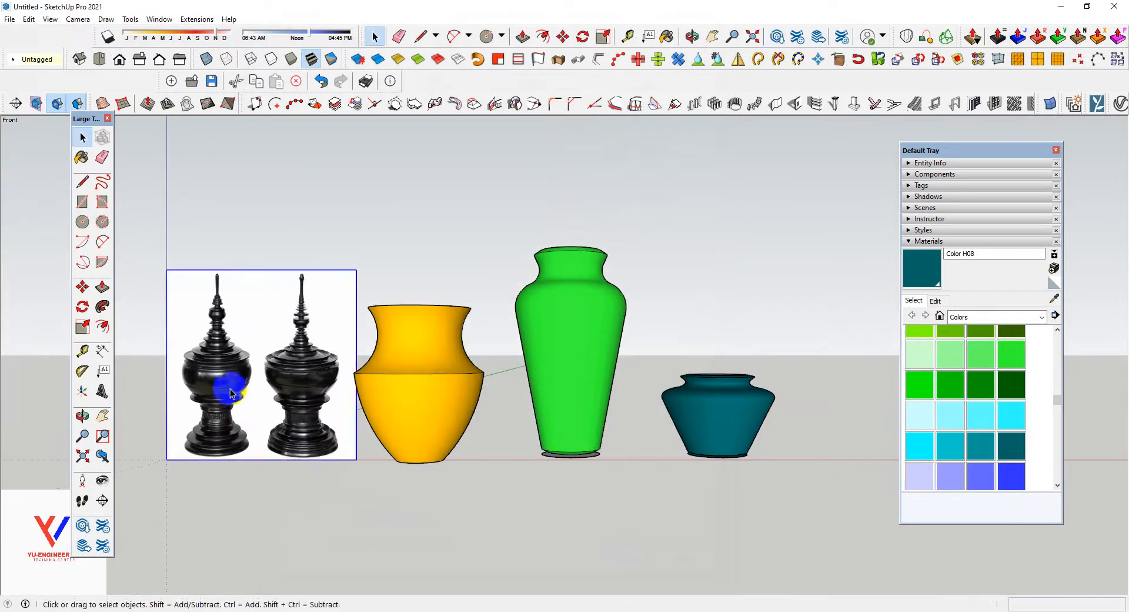
scroll(144, 404, up, 3)
scroll(148, 405, up, 2)
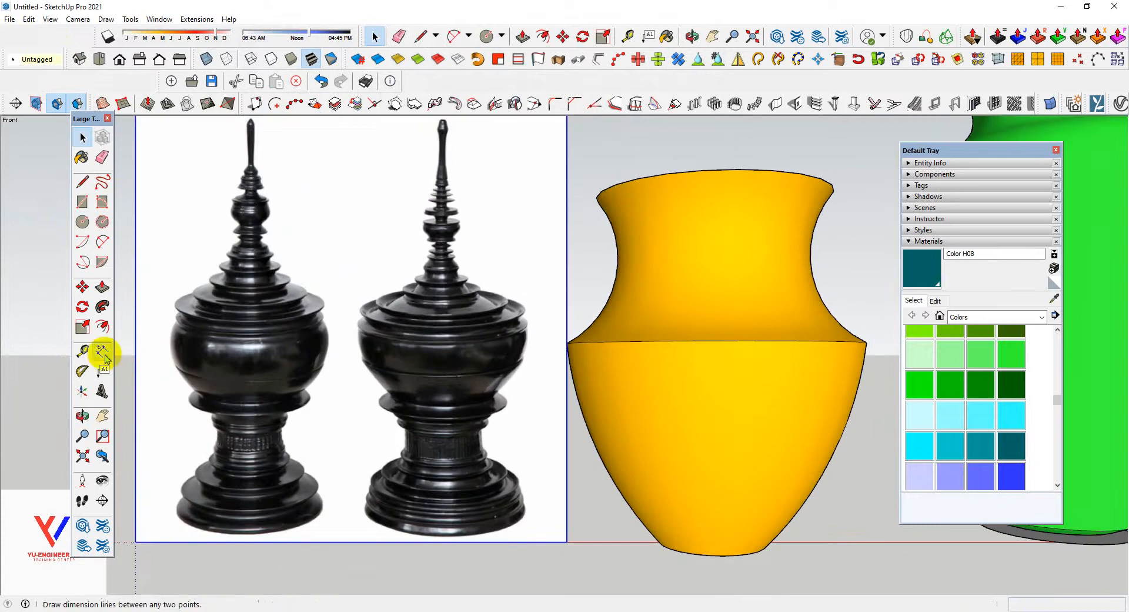
click(102, 241)
scroll(241, 538, up, 2)
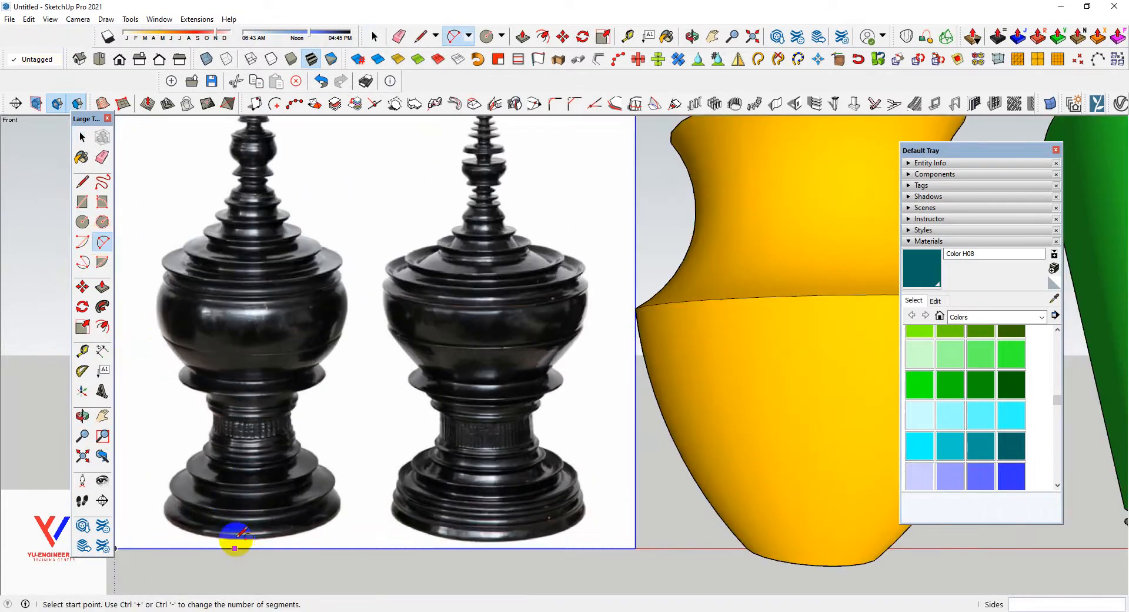
scroll(260, 536, down, 4)
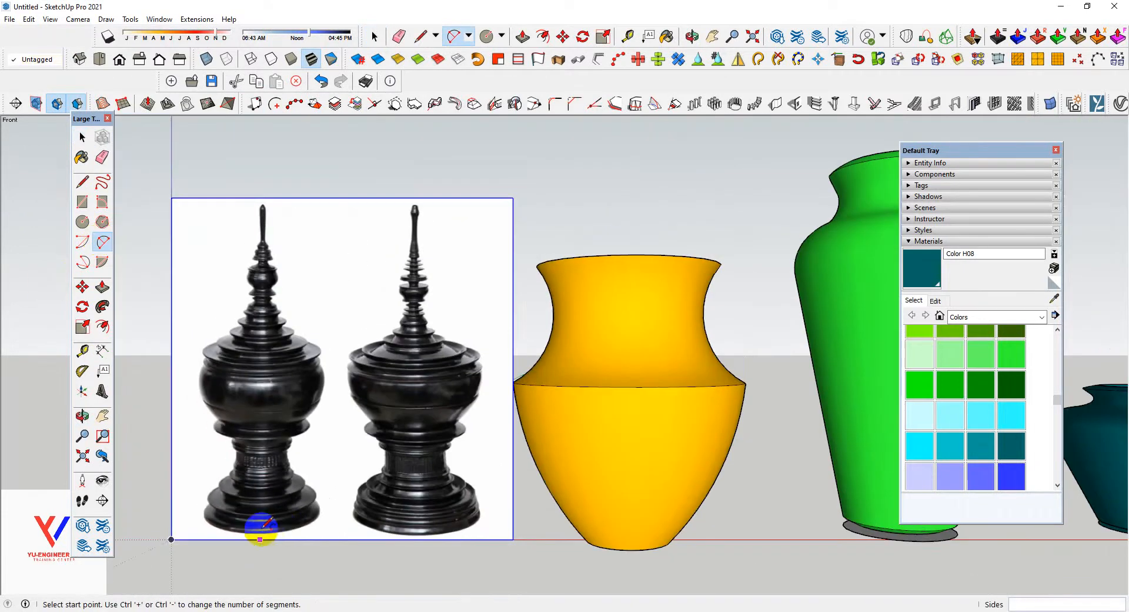
key(space)
- Explode the imported image of the two black vessels and make the resulting face a group
right_click(353, 339)
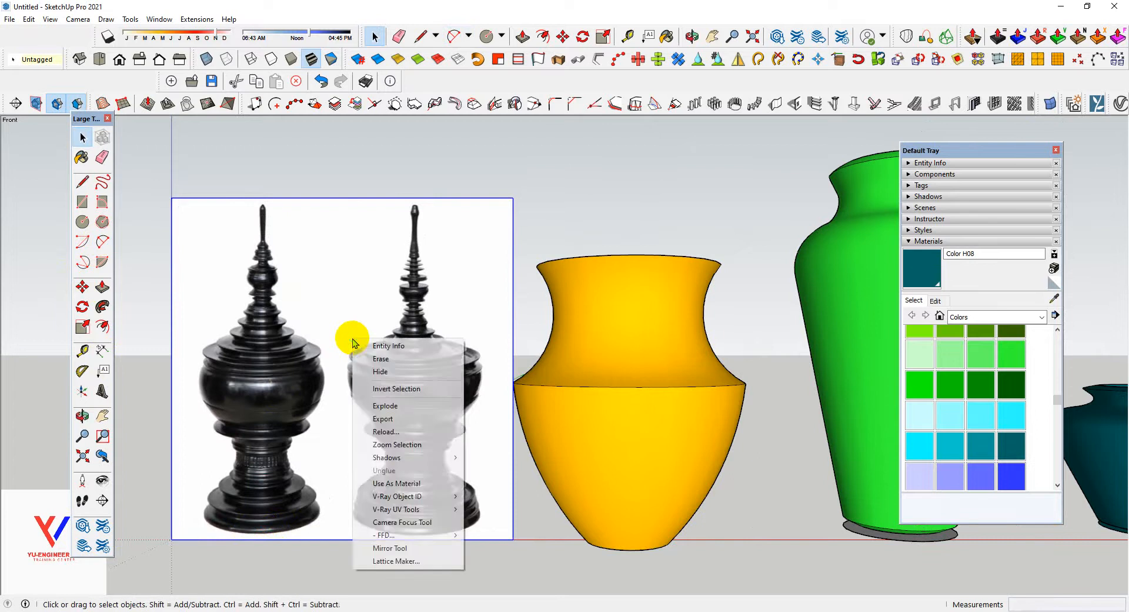
click(386, 406)
right_click(335, 390)
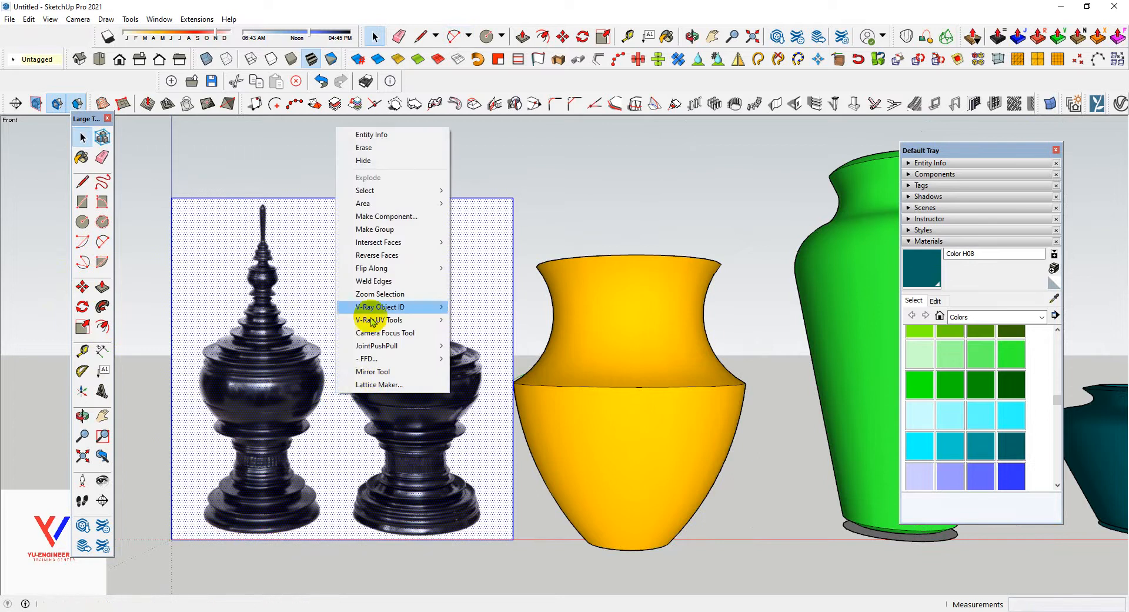
click(376, 229)
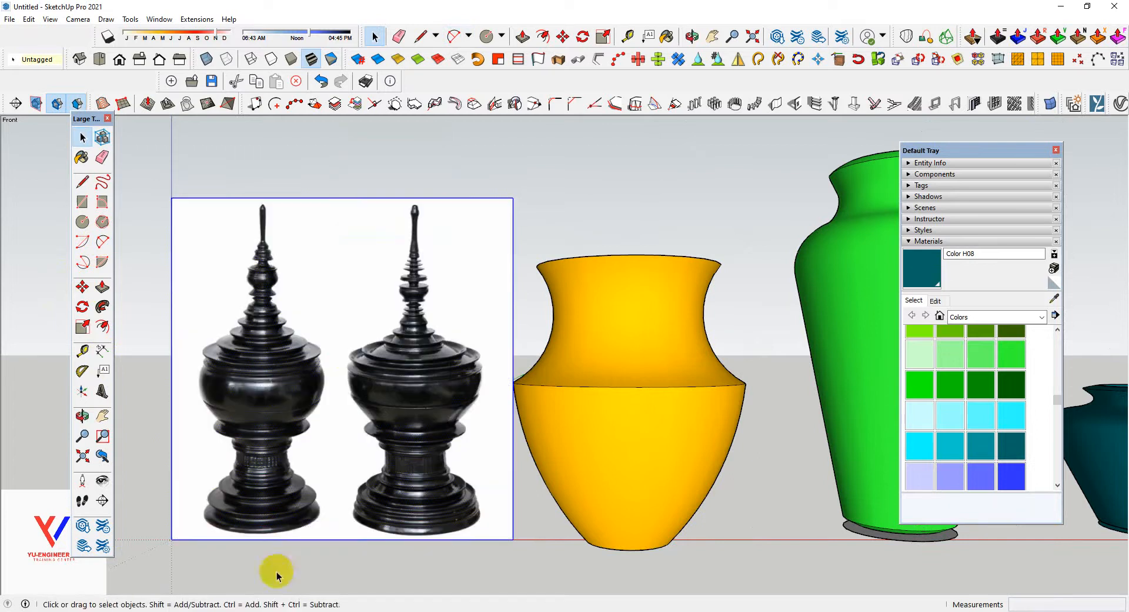
- Draw a two-point arc along the bottom edge of the left vessel's base, from its middle to the right end
click(103, 184)
click(103, 241)
scroll(245, 529, up, 3)
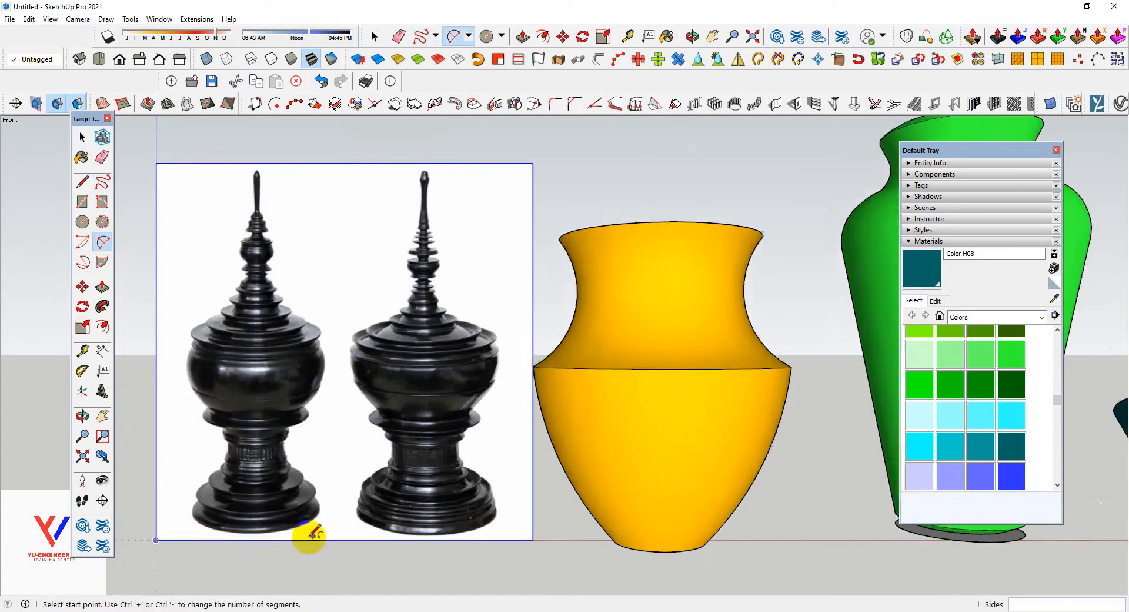
click(235, 529)
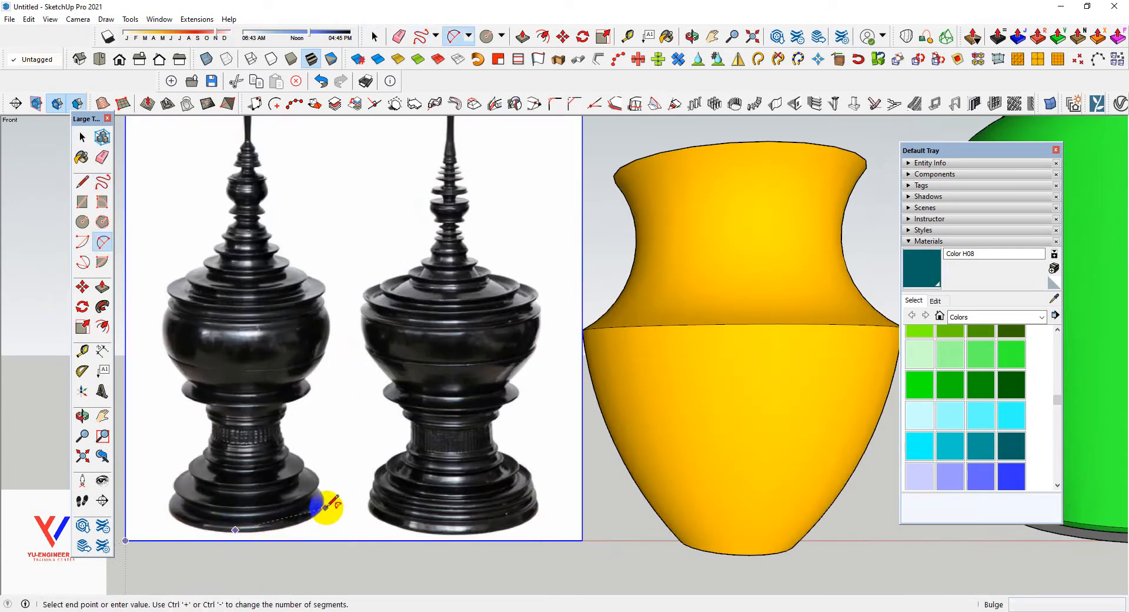
click(324, 508)
click(324, 506)
click(319, 511)
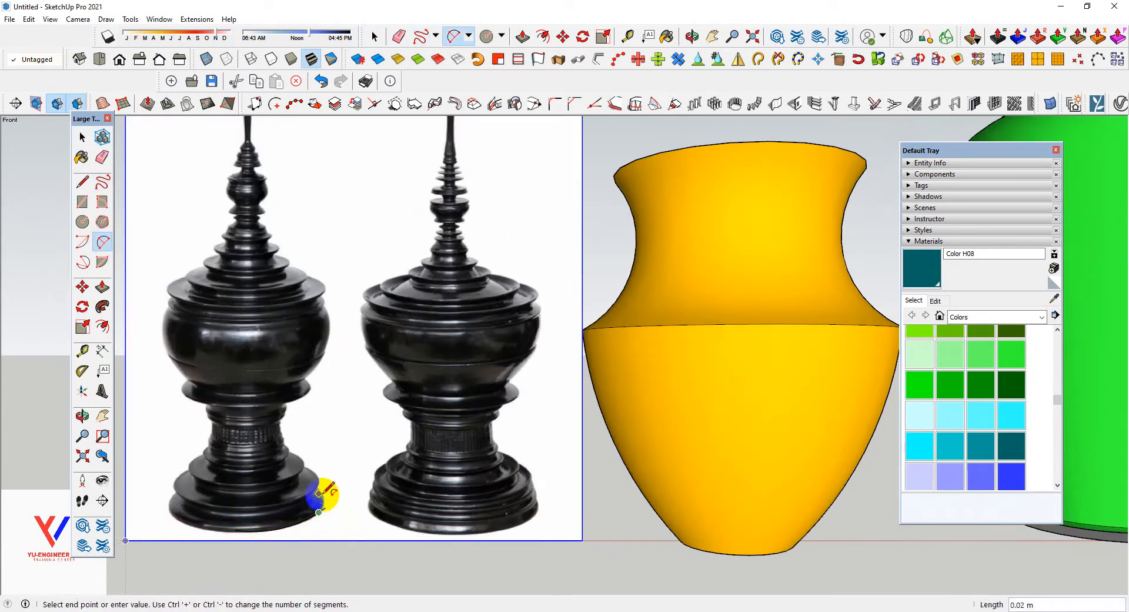
click(318, 493)
scroll(318, 493, up, 5)
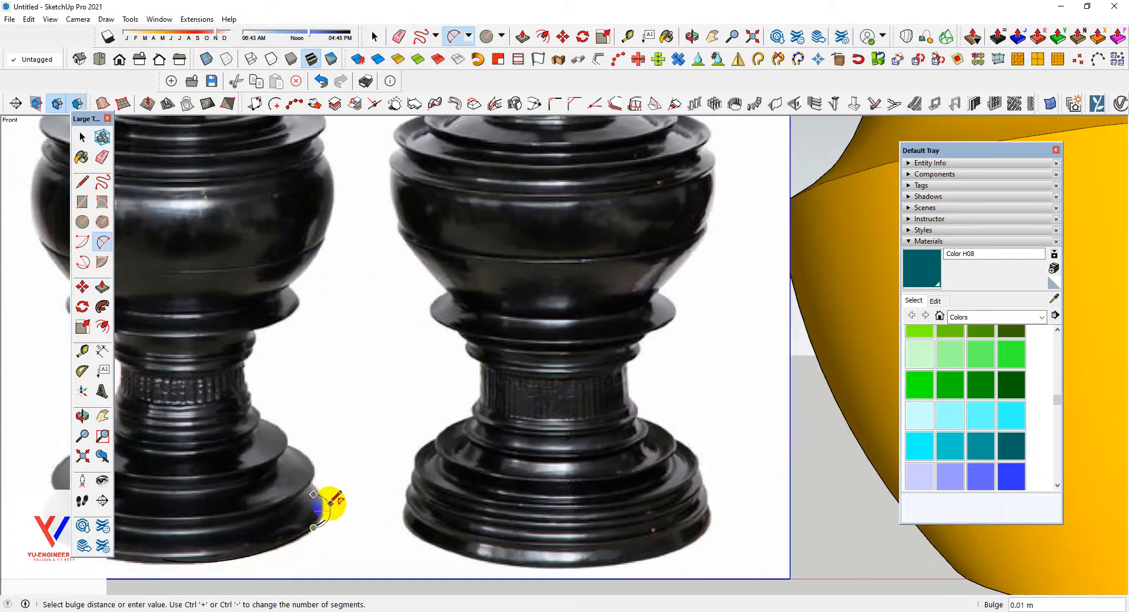
scroll(322, 504, up, 4)
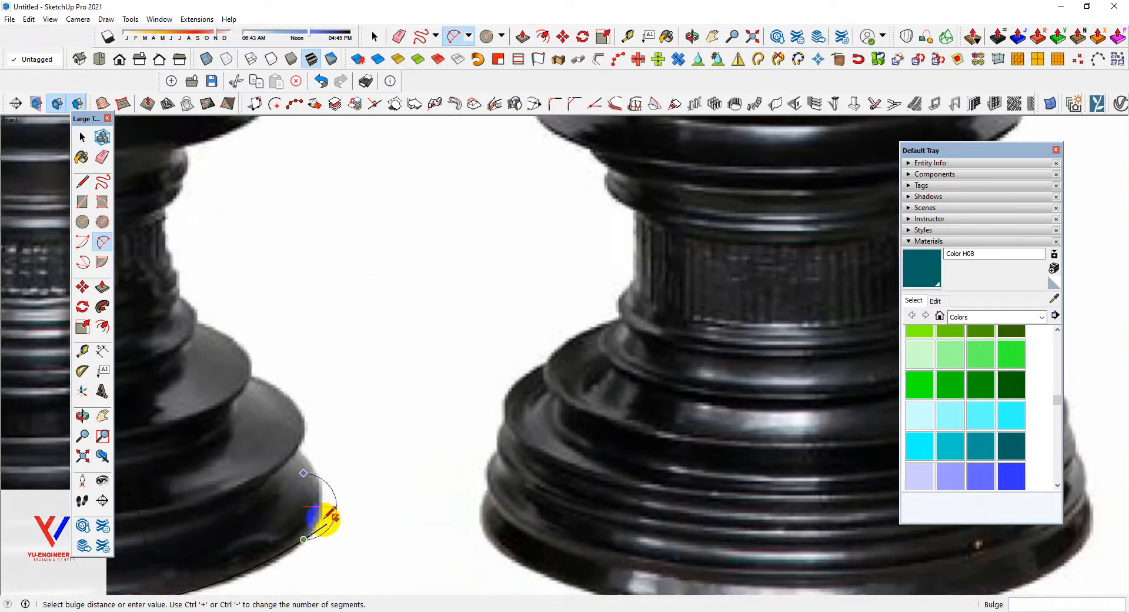
- Trace the left vessel's right outline freehand from the base arc up the stem to the flange below the bowl
click(101, 181)
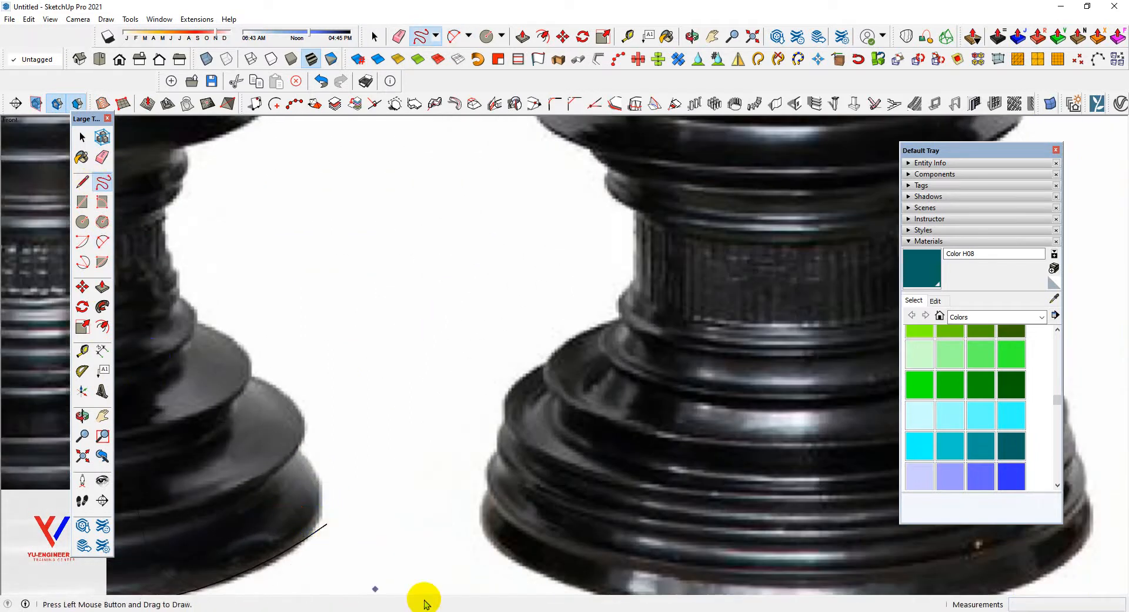
scroll(378, 568, down, 3)
scroll(378, 568, down, 3)
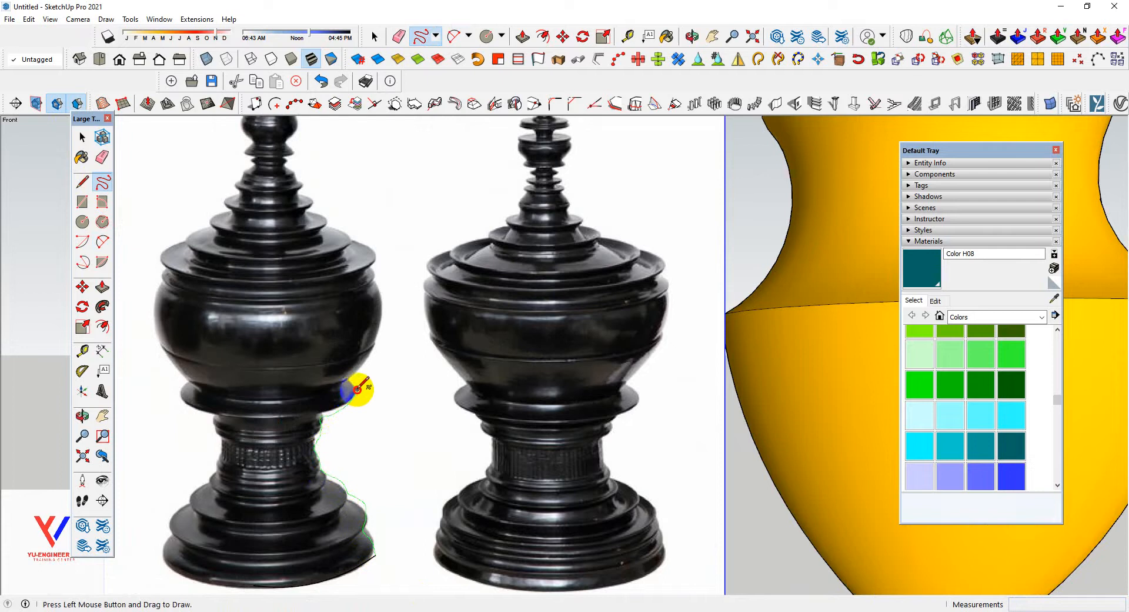
- Continue the freehand outline from the flange around the bowl and over the stepped lid to the foot of the spire
scroll(395, 300, down, 3)
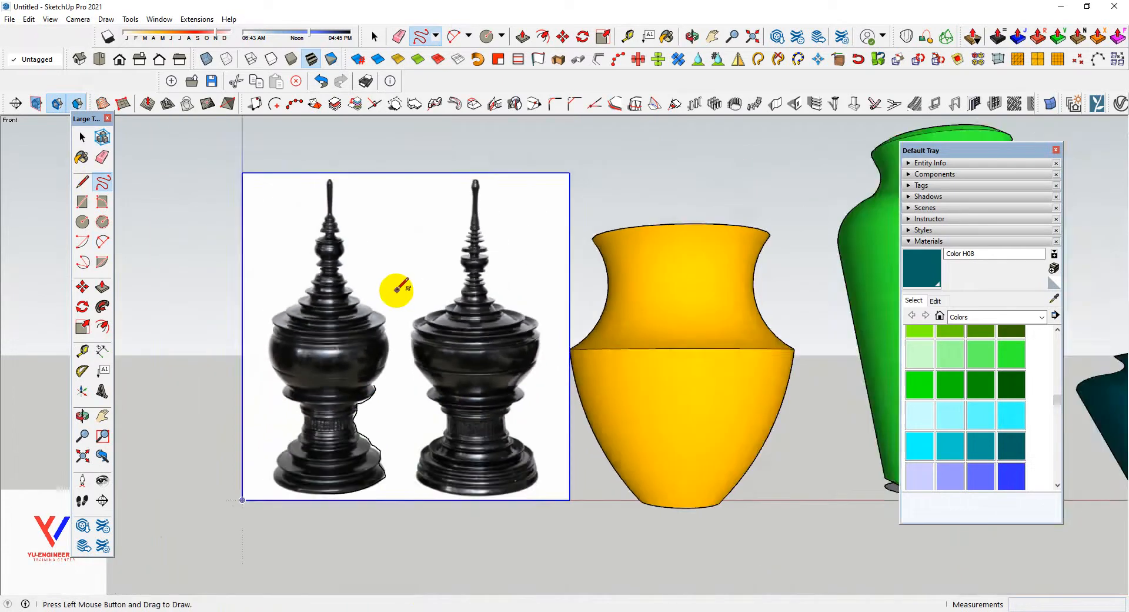
scroll(391, 294, up, 5)
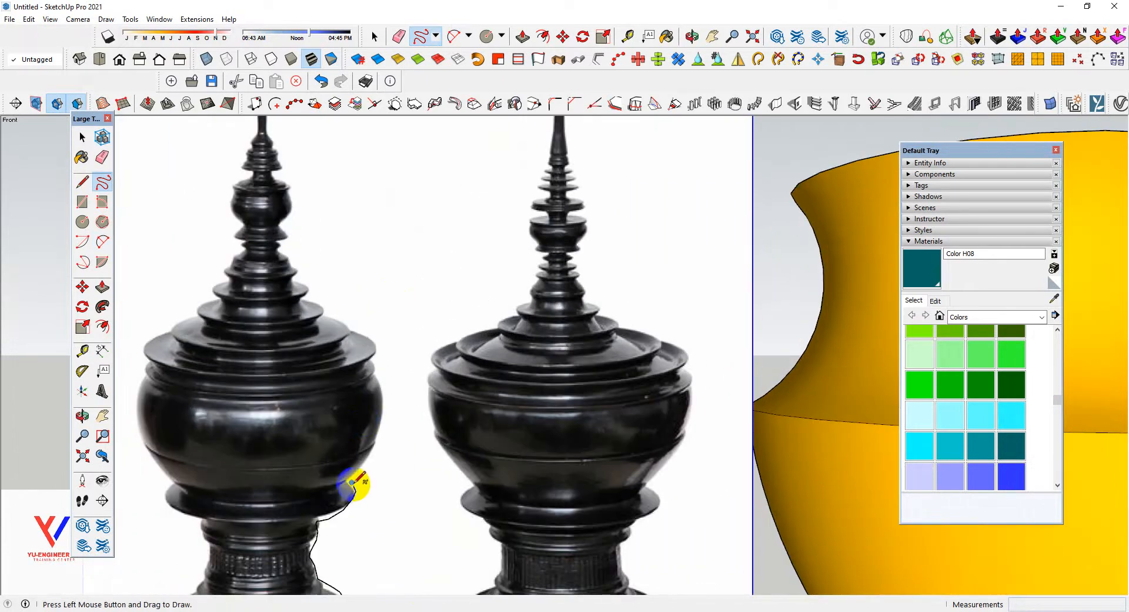
scroll(353, 488, up, 2)
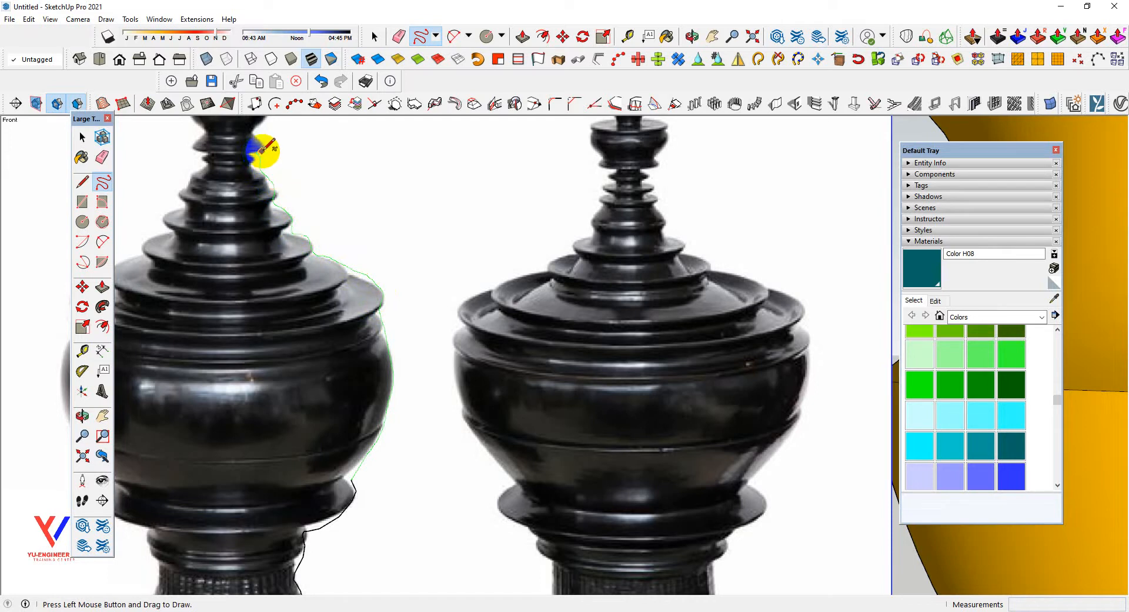
- Extend the freehand outline around the spire's round bulb to the small rings above it
scroll(429, 411, down, 5)
scroll(353, 294, up, 3)
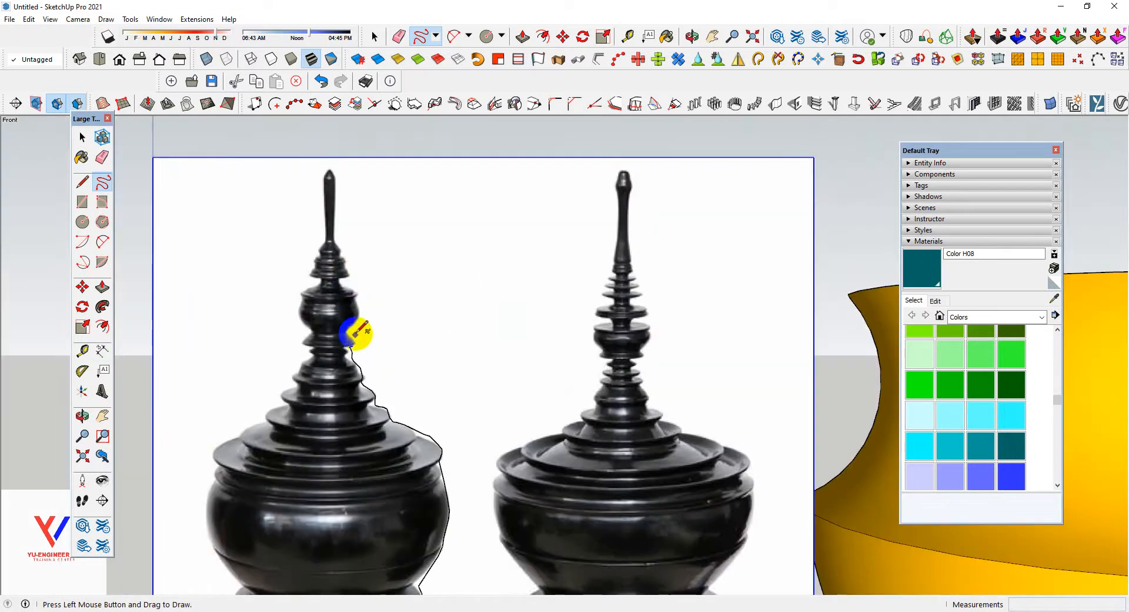
scroll(353, 340, up, 2)
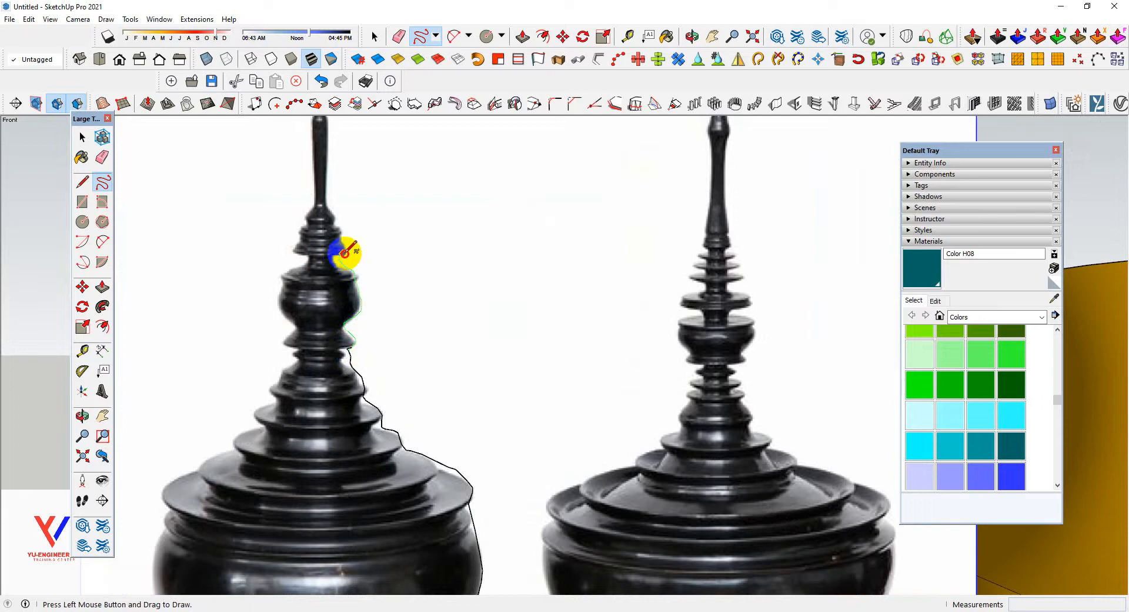
- Trace the spire's upper rings and thin finial freehand up to the tip of the left vessel
scroll(344, 252, down, 4)
scroll(340, 181, up, 4)
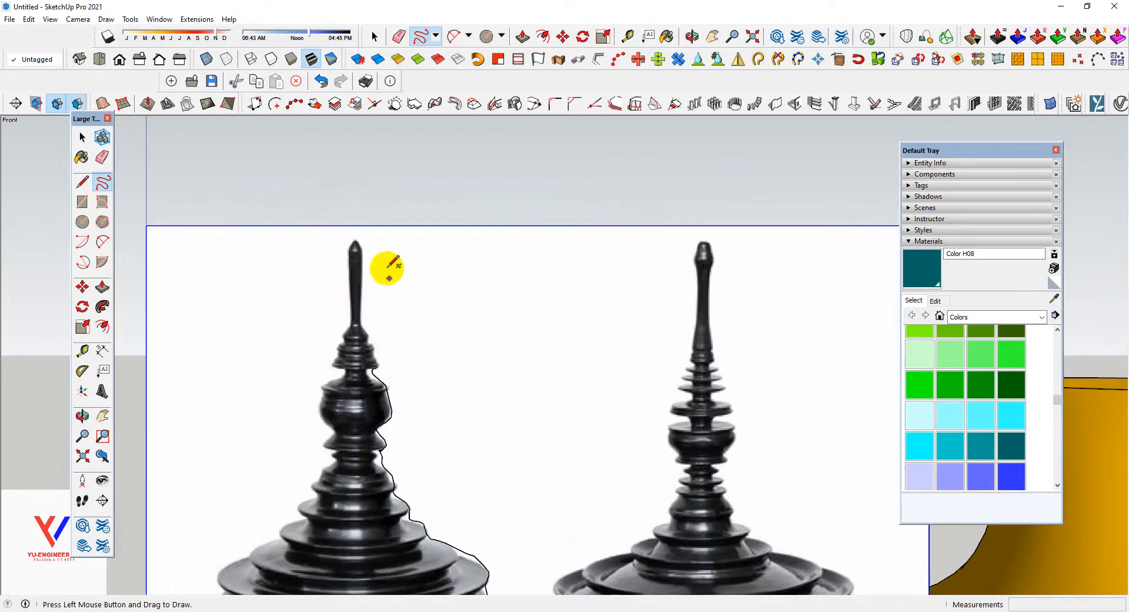
drag(376, 366, 377, 366)
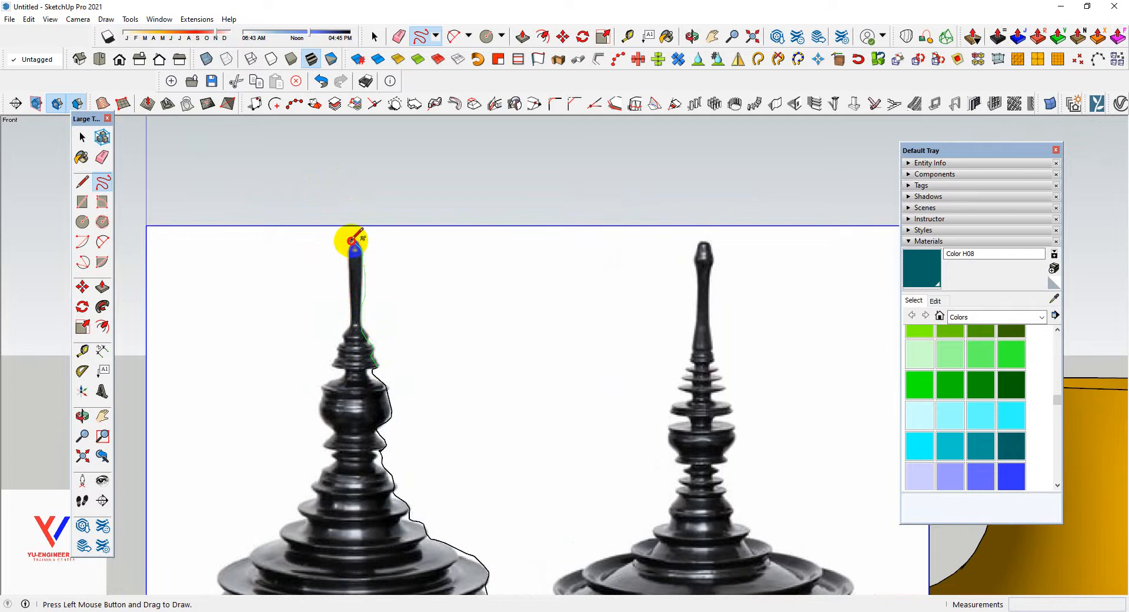
scroll(348, 266, down, 2)
scroll(353, 247, up, 5)
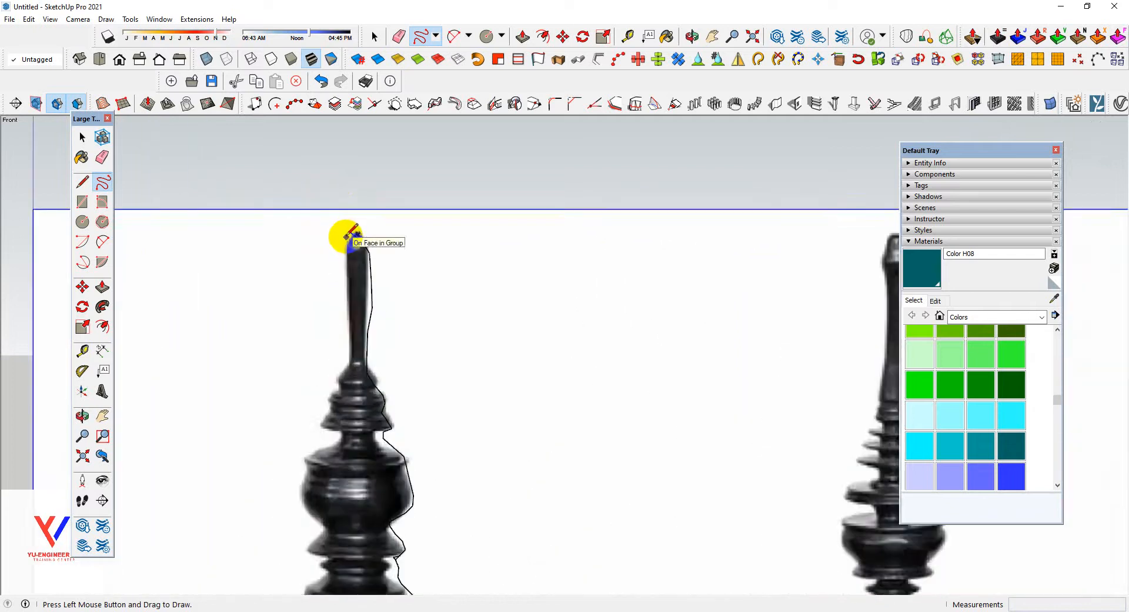
- Draw a vertical centre line about 0.47 m long from the outline's tip to the base of the left vessel, closing the half profile
scroll(353, 230, down, 1)
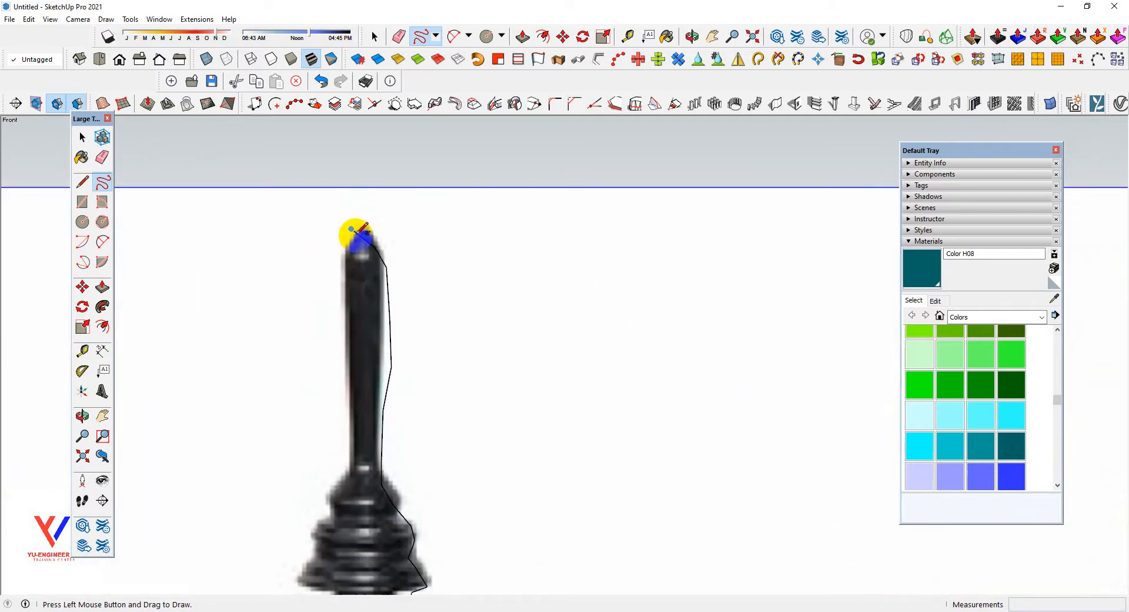
scroll(348, 234, up, 1)
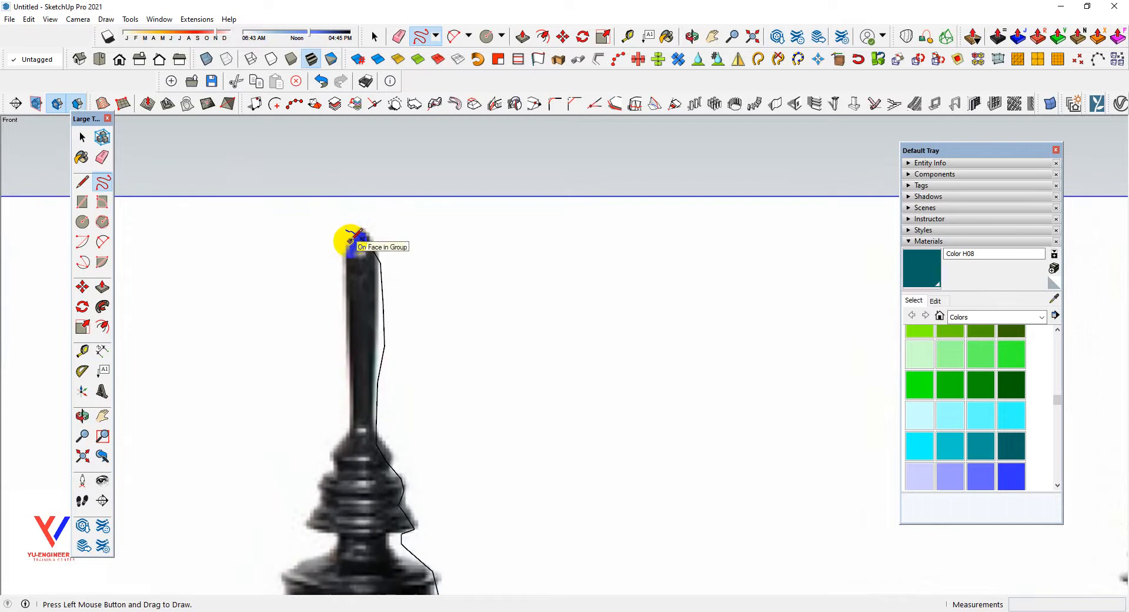
key(l)
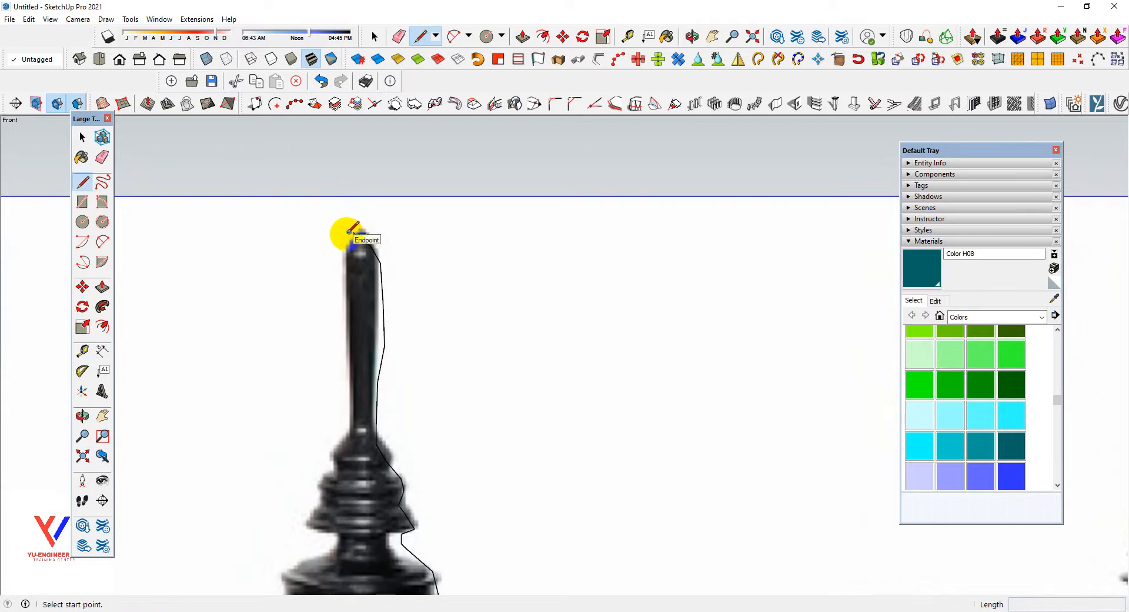
scroll(348, 229, up, 2)
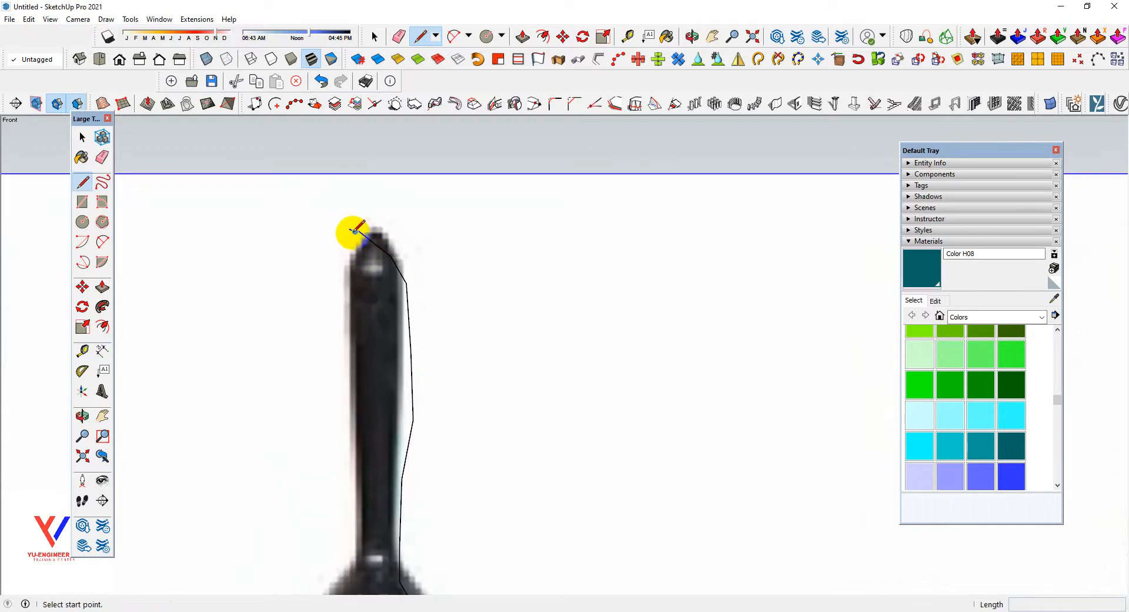
click(355, 229)
scroll(352, 231, down, 5)
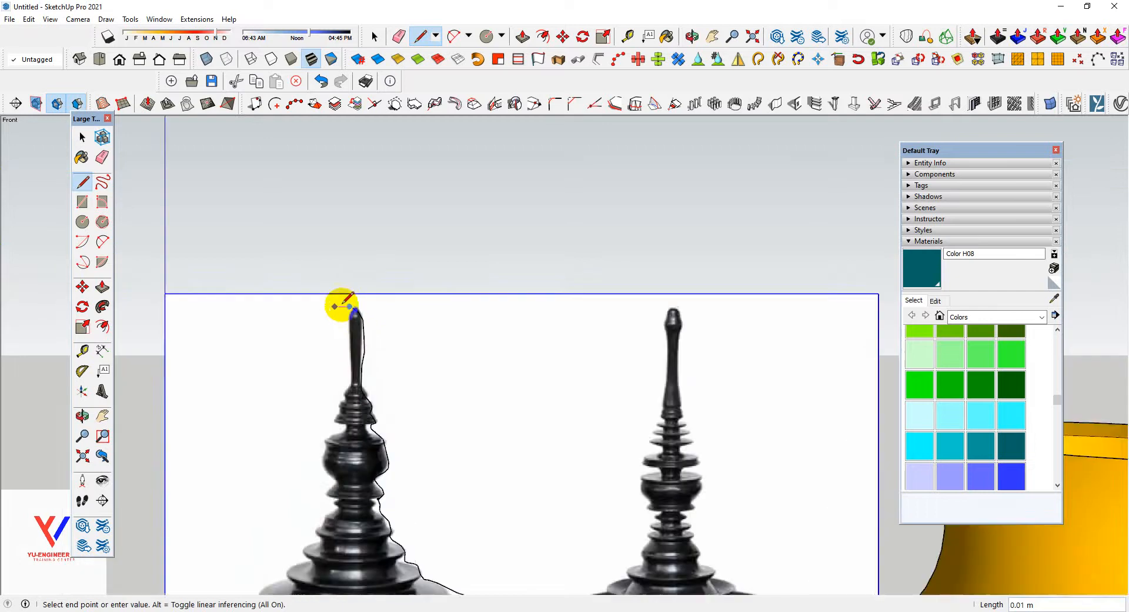
scroll(348, 303, down, 4)
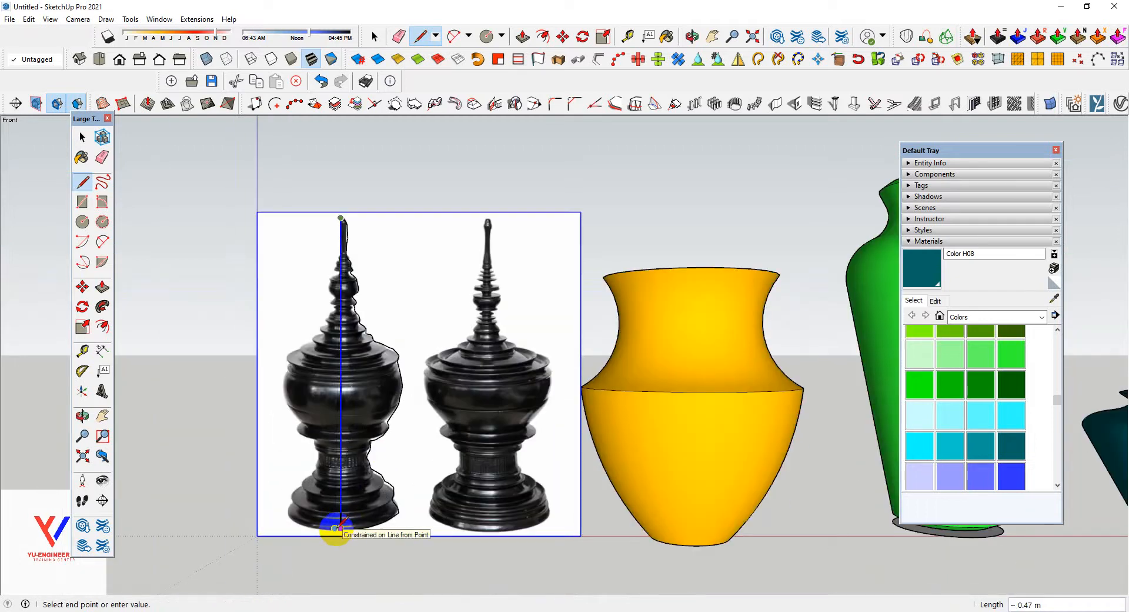
click(341, 520)
- Select the closed half-profile face and place a copy of it on the empty ground beside the reference image, opposite the vases
key(space)
scroll(366, 536, up, 2)
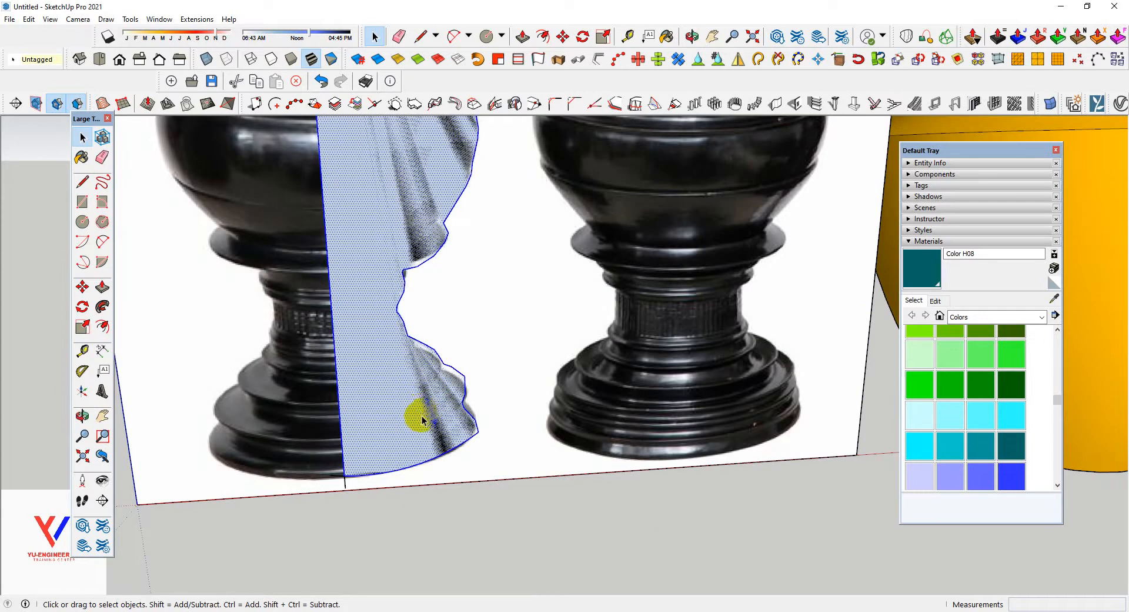
key(m)
key(ctrl)
click(428, 417)
scroll(442, 416, down, 5)
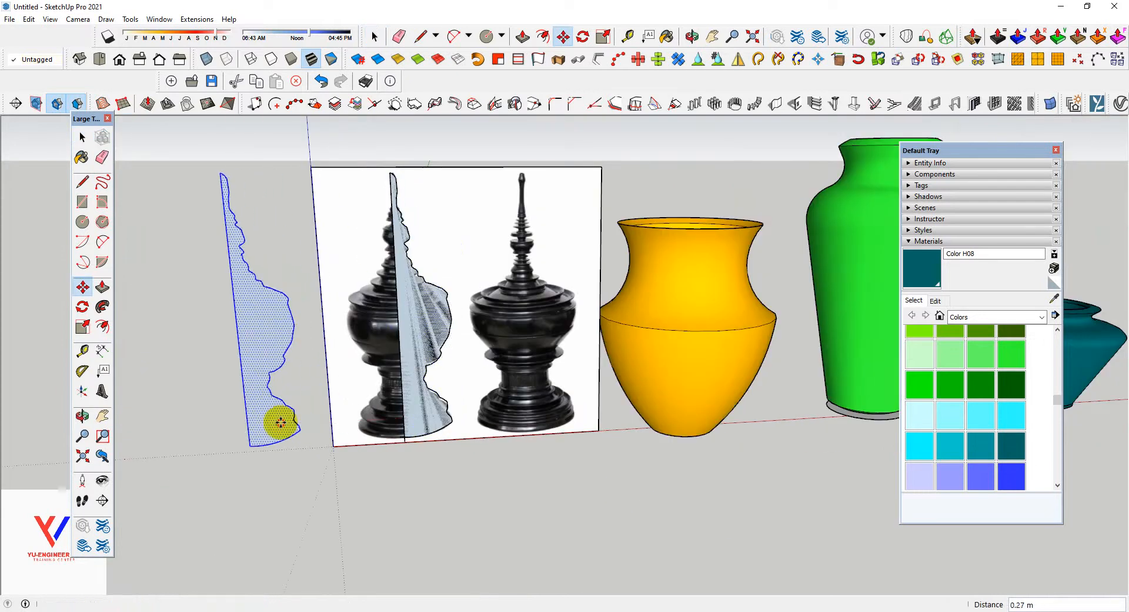
click(232, 444)
scroll(231, 444, up, 3)
- Draw a horizontal circle with a radius of about 0.09 m, centred on the bottom end of the copied profile's axis
key(c)
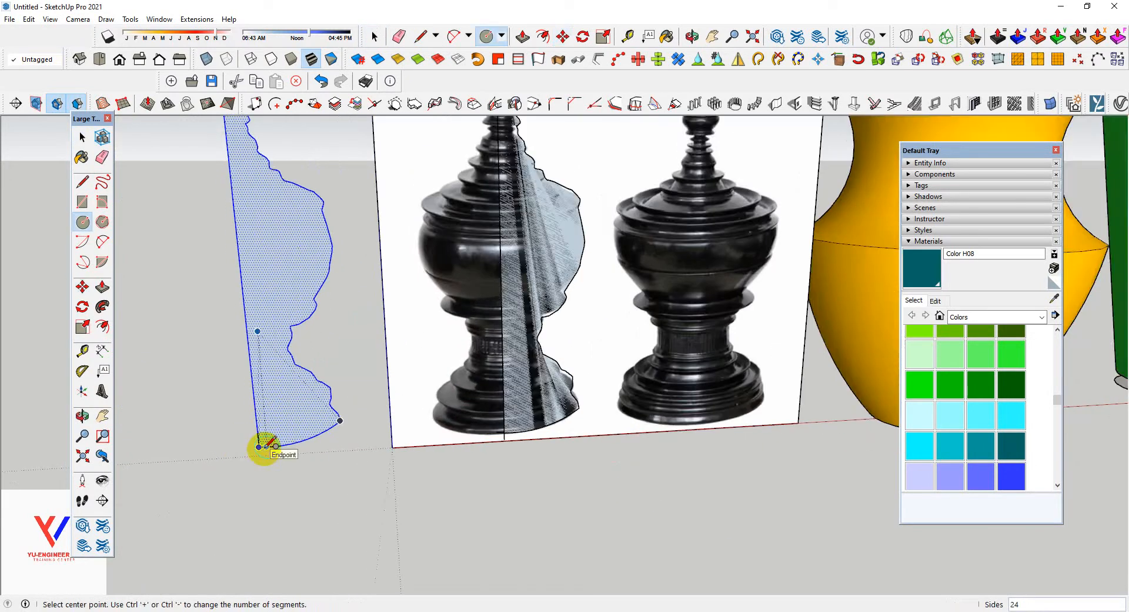
click(258, 446)
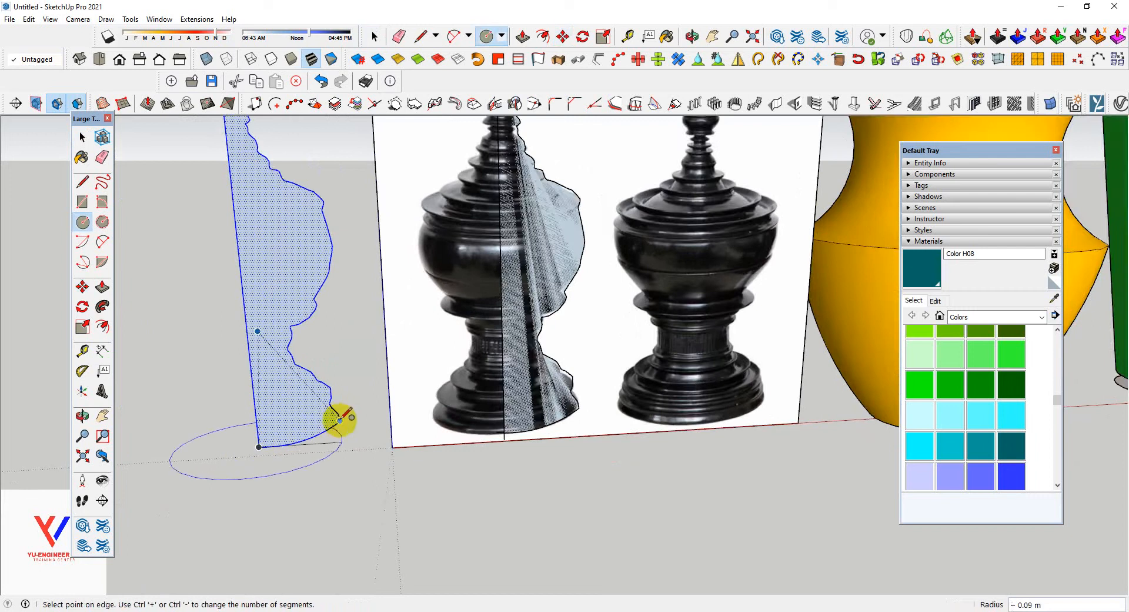
click(337, 421)
key(space)
- Sweep the copied half profile around the circle with Follow Me to form the solid lidded vessel
scroll(288, 455, up, 2)
click(103, 306)
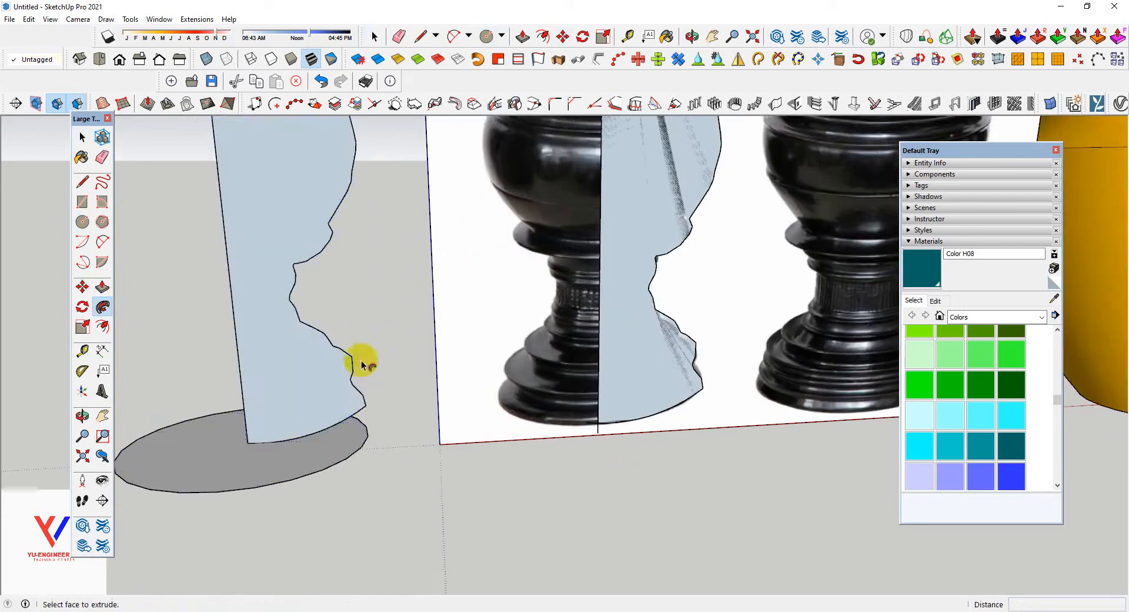
click(365, 360)
click(355, 409)
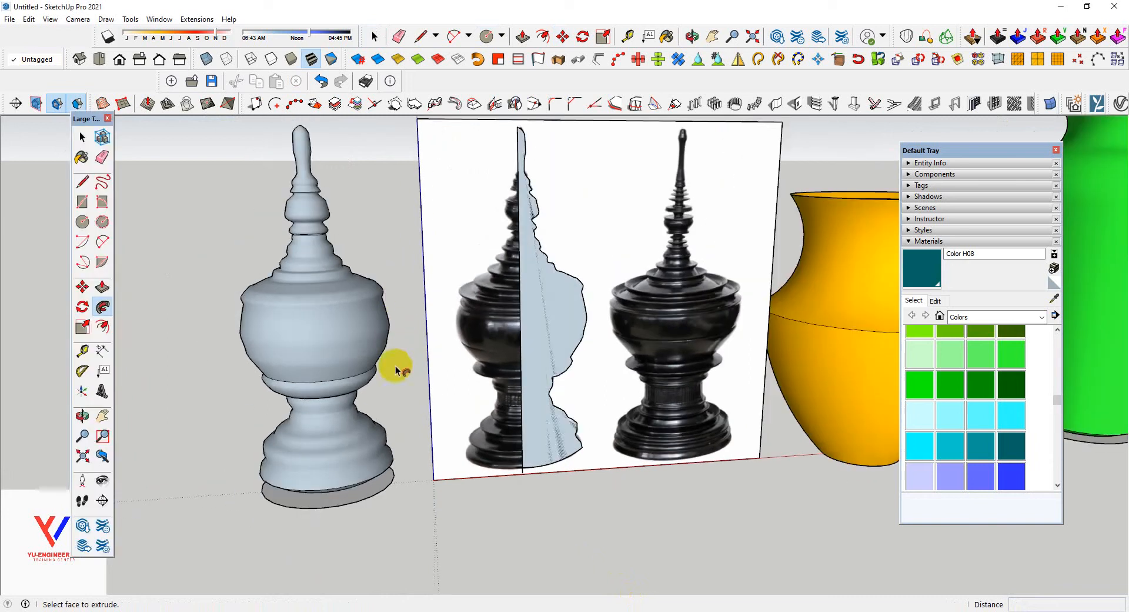
- Select all connected geometry of the lidded vessel, reverse its faces and make it a group
click(82, 137)
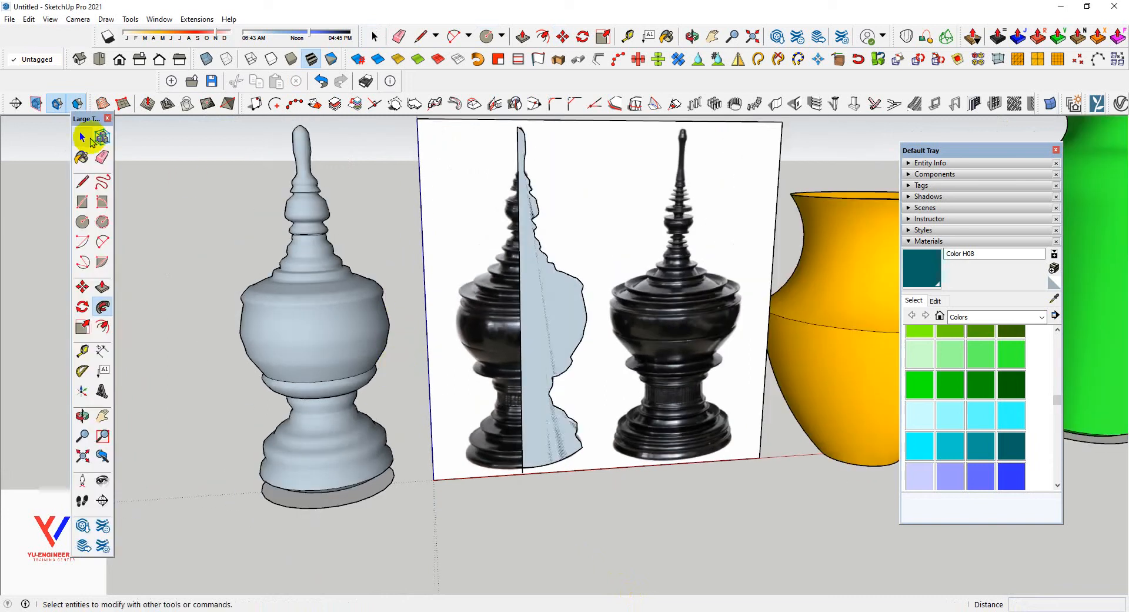
triple_click(341, 294)
right_click(343, 292)
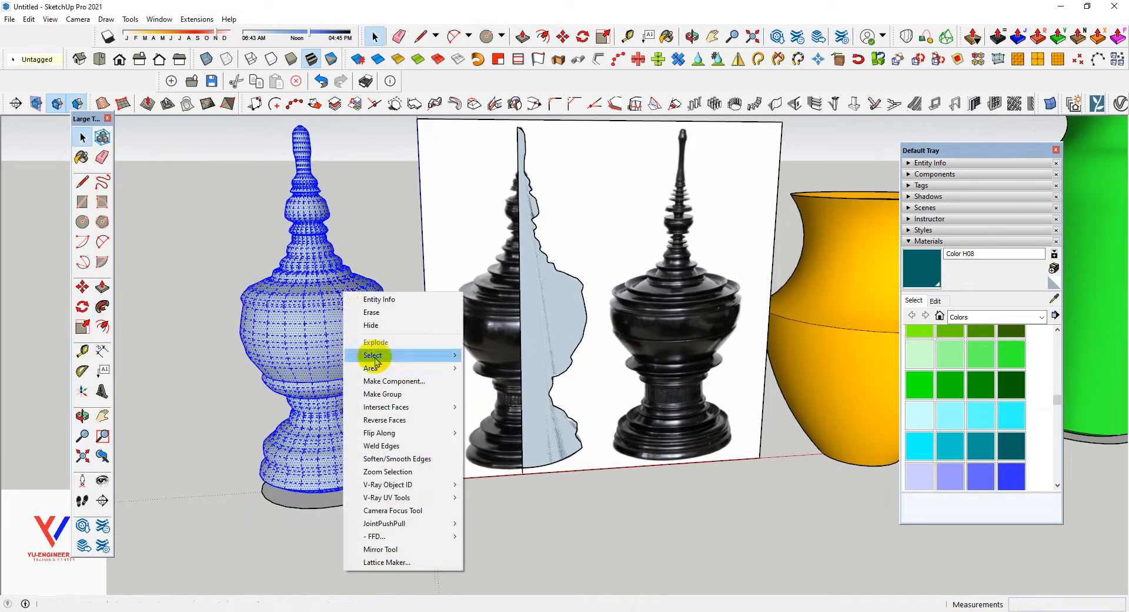
click(323, 307)
right_click(324, 311)
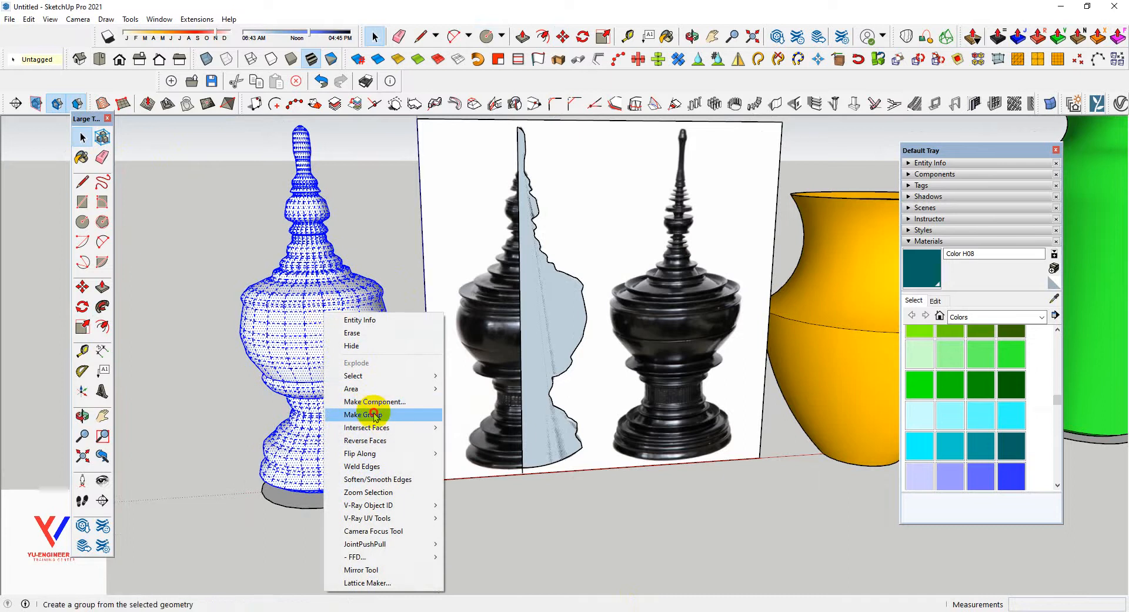
click(374, 414)
- Sample the black vessel image from the reference picture and paint the lidded vessel group with it
click(1054, 299)
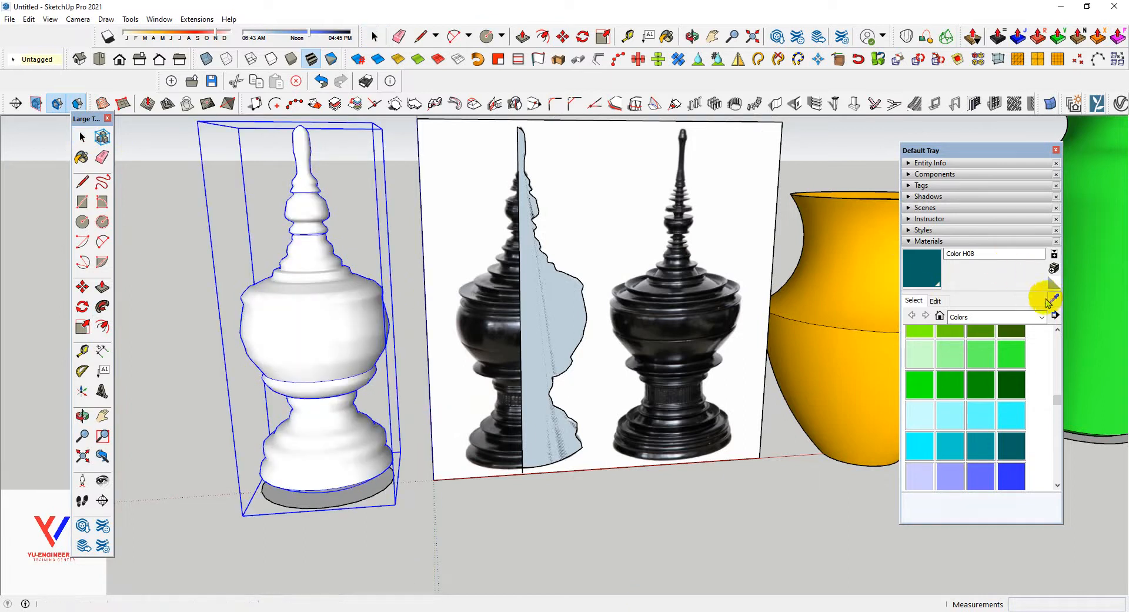
click(498, 298)
click(356, 319)
scroll(354, 356, down, 3)
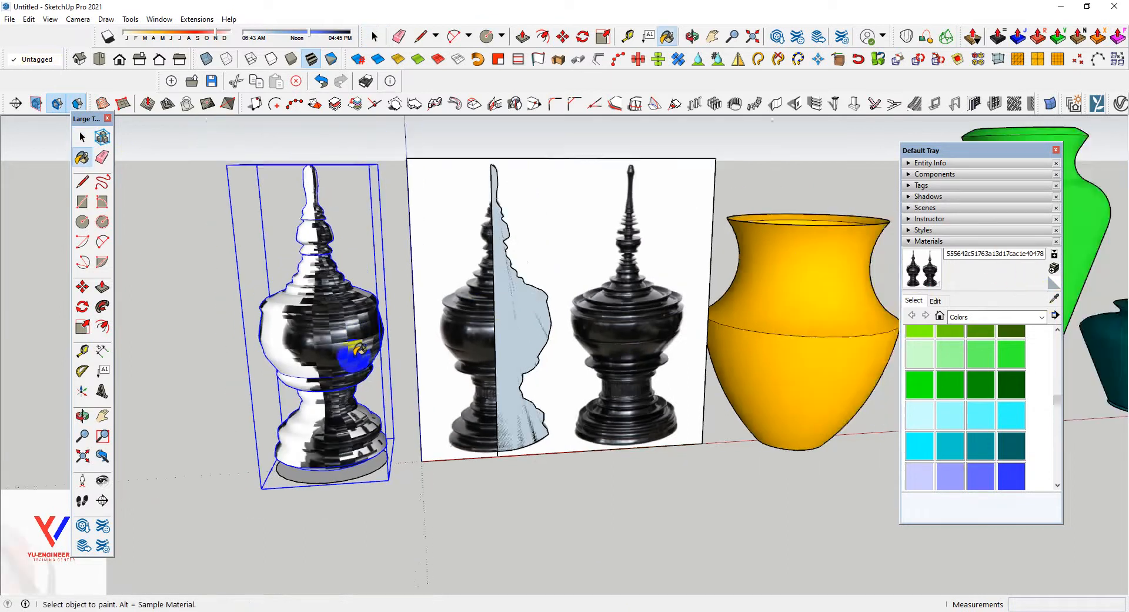
scroll(491, 317, up, 2)
key(space)
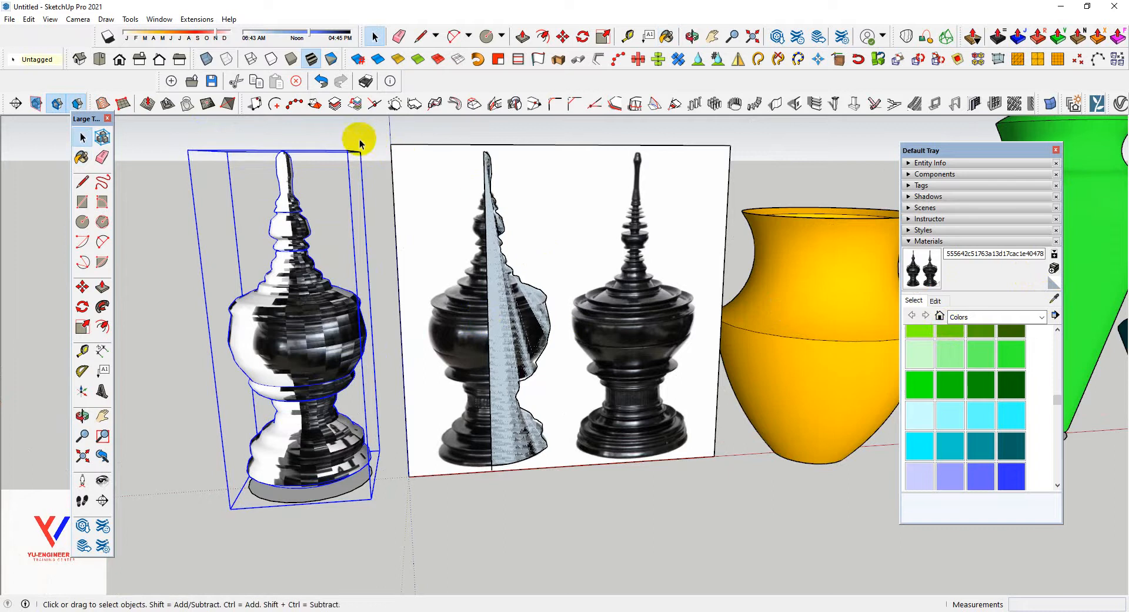
click(336, 263)
- Paint the lidded vessel group with the red Color A05
middle_drag(353, 306, 210, 350)
scroll(1002, 367, down, 6)
scroll(989, 379, up, 11)
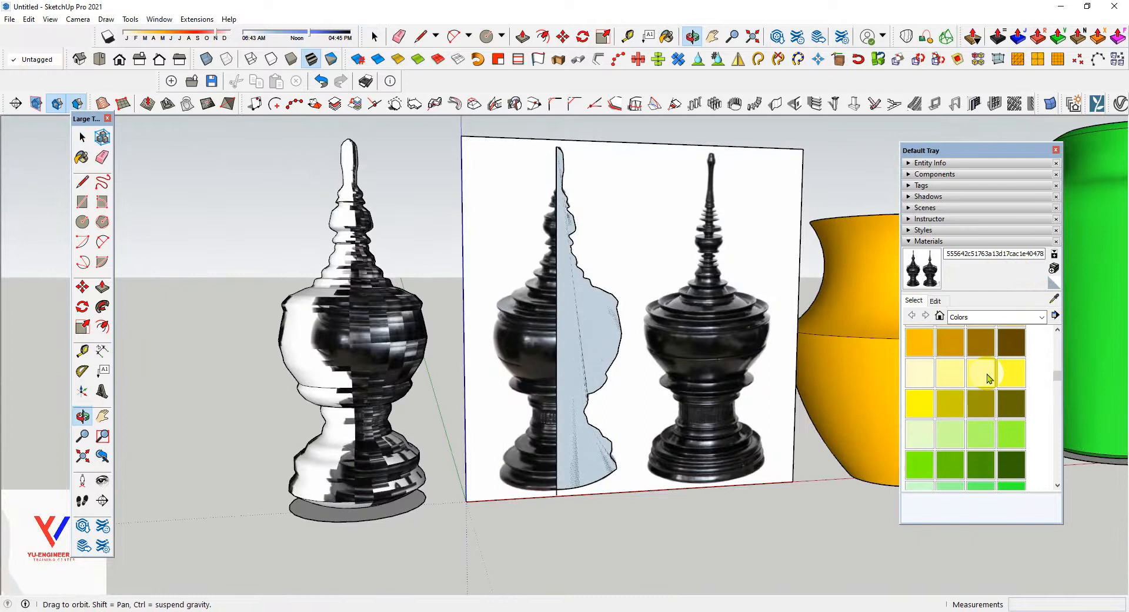
click(919, 371)
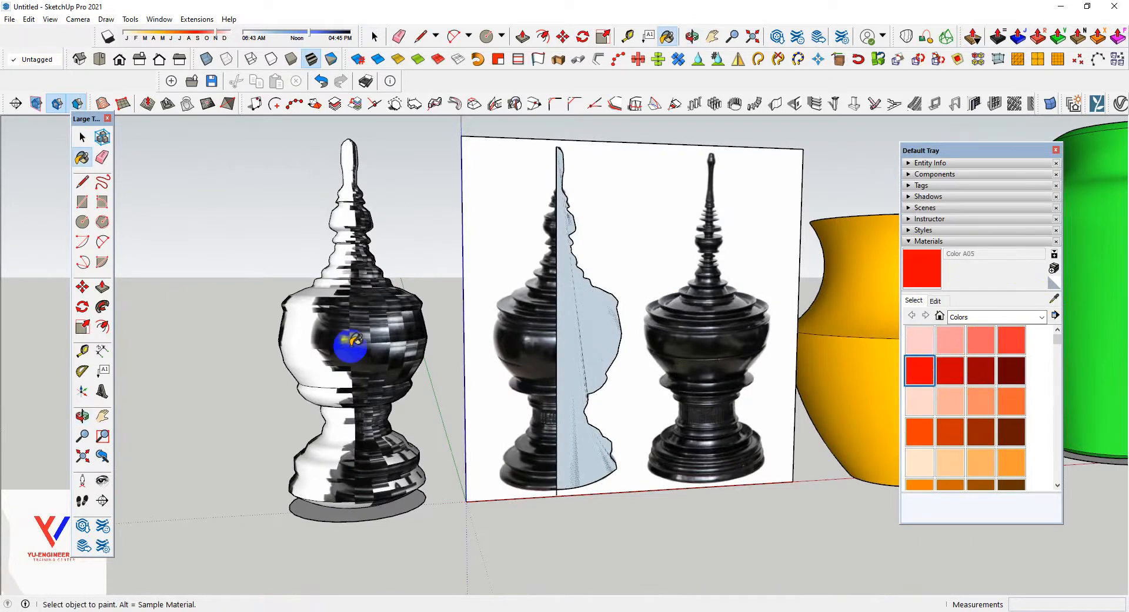
click(351, 341)
scroll(347, 340, down, 2)
- Delete the black vessel reference image and the traced half profile on it
key(space)
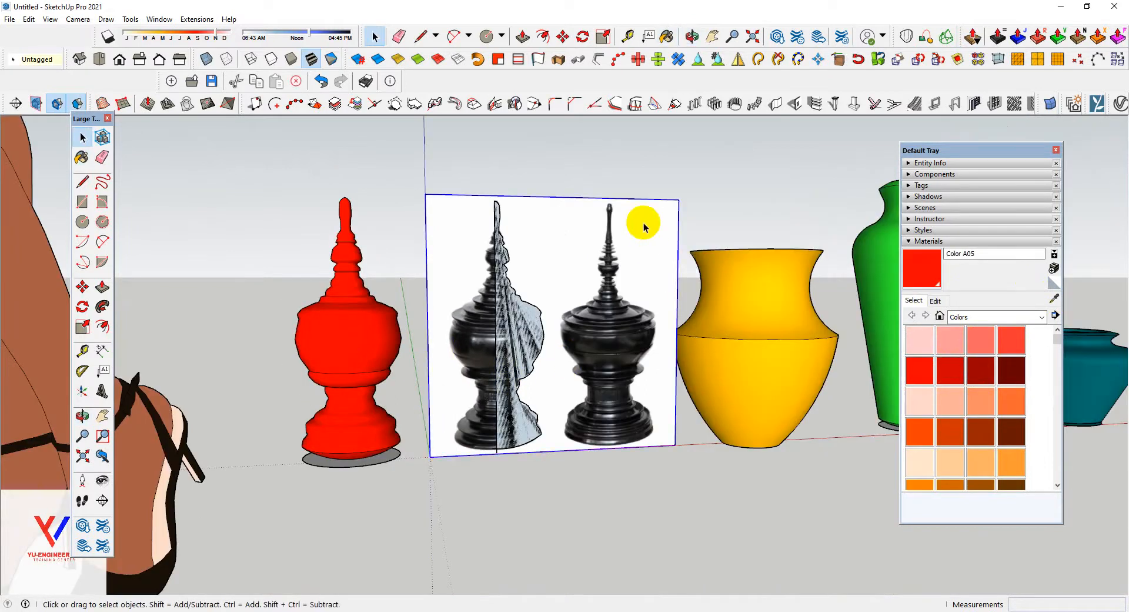
key(Delete)
drag(472, 174, 472, 172)
key(Delete)
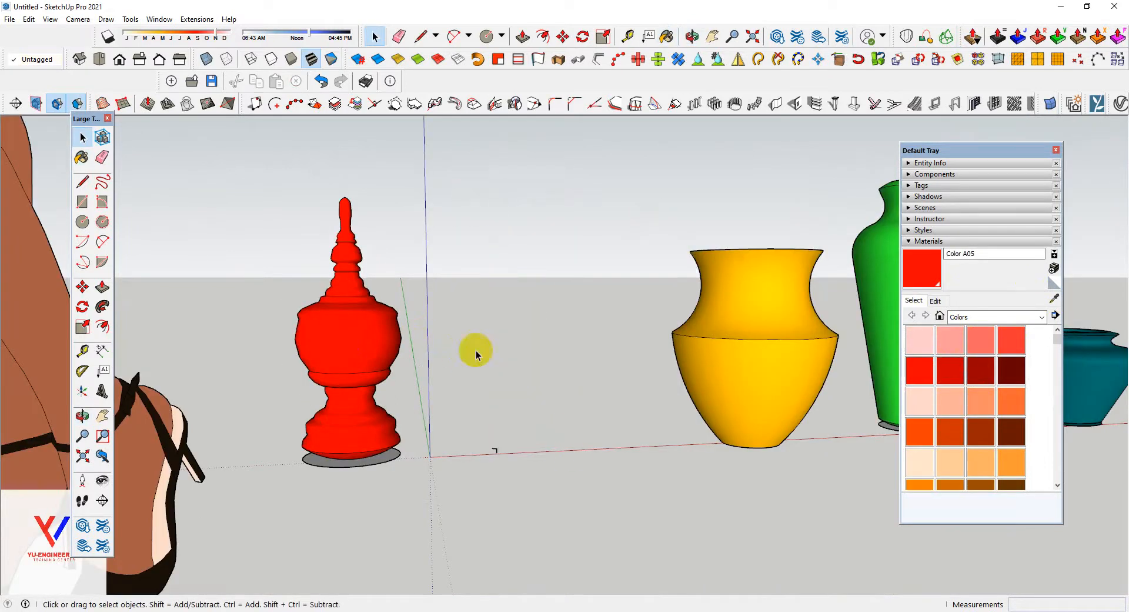
- Push/Pull the circular disc beneath the red vessel slightly downward to form a thin round base
right_click(378, 384)
click(436, 170)
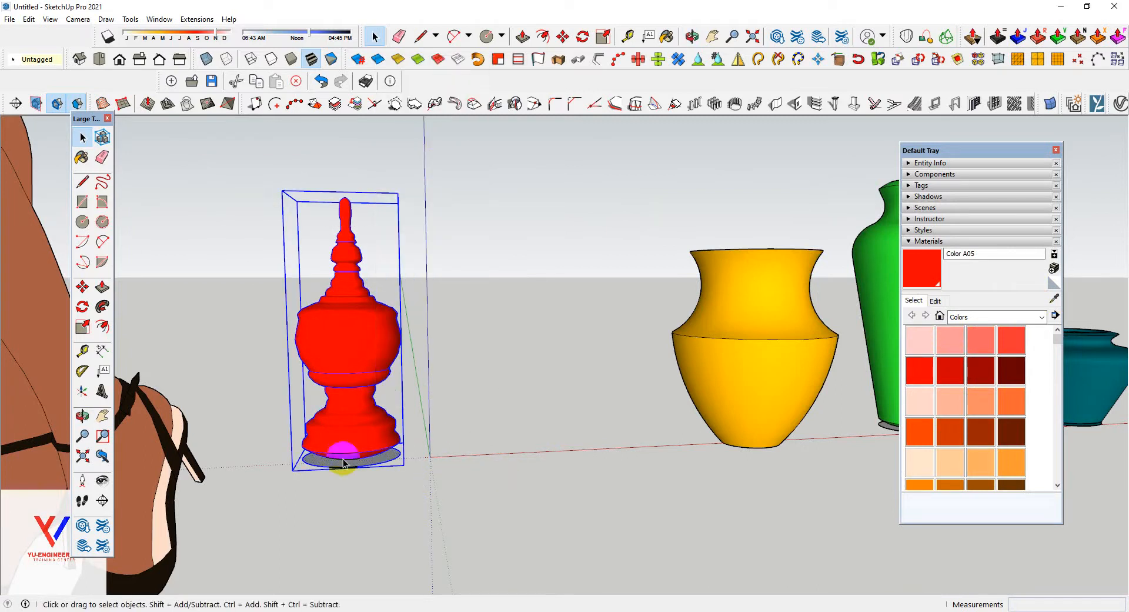
scroll(343, 462, up, 5)
middle_drag(403, 469, 444, 347)
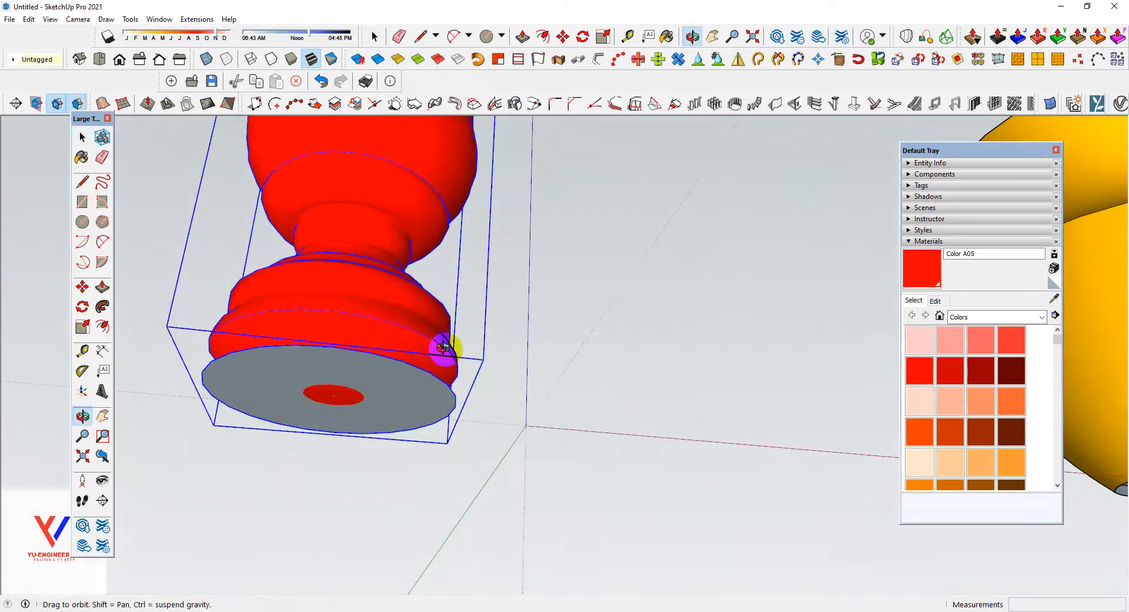
double_click(415, 391)
key(p)
drag(411, 393, 406, 403)
key(space)
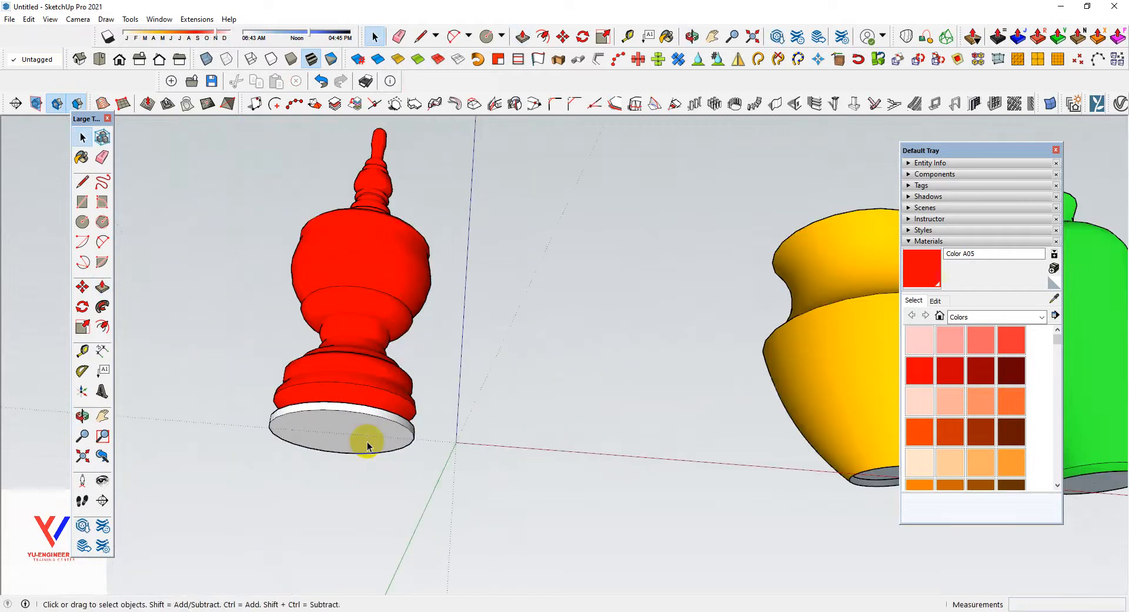
- Select the red vessel together with its base and move both along the red axis closer to the yellow vase
scroll(367, 442, down, 2)
middle_drag(410, 421, 351, 451)
scroll(350, 451, down, 1)
drag(433, 506, 294, 308)
scroll(347, 471, up, 5)
key(m)
drag(315, 471, 541, 466)
scroll(292, 421, down, 3)
scroll(813, 472, up, 2)
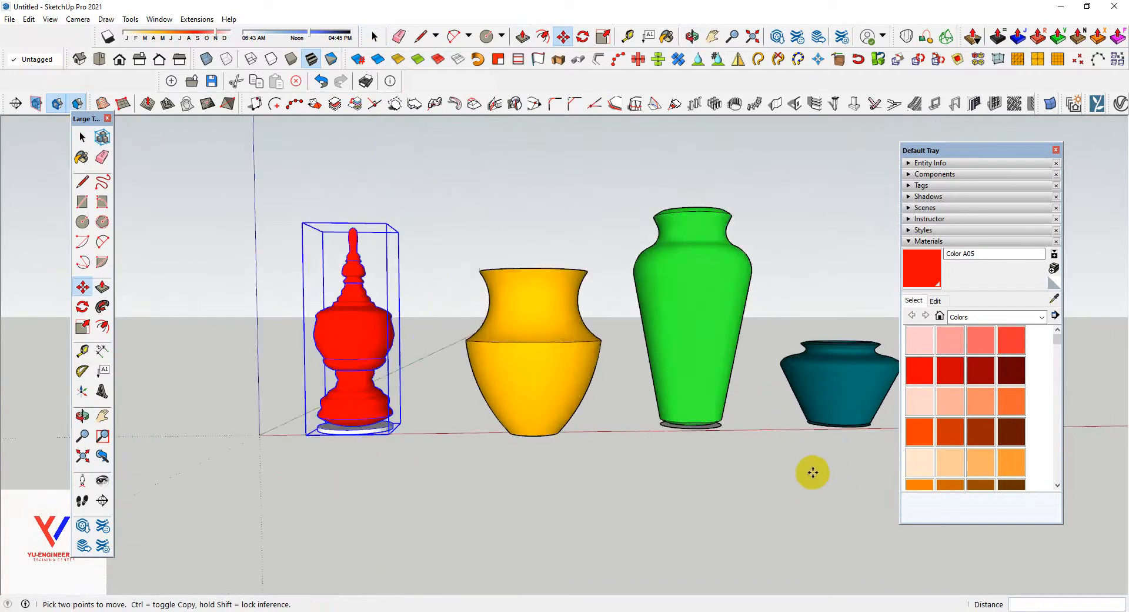
middle_drag(553, 434, 531, 483)
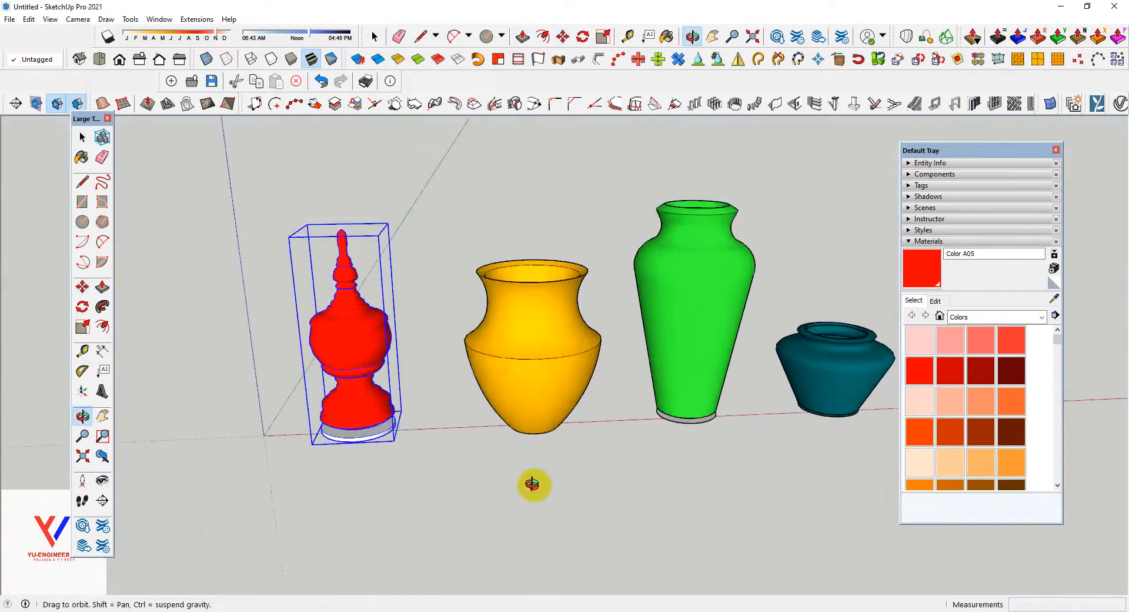
click(10, 18)
click(50, 218)
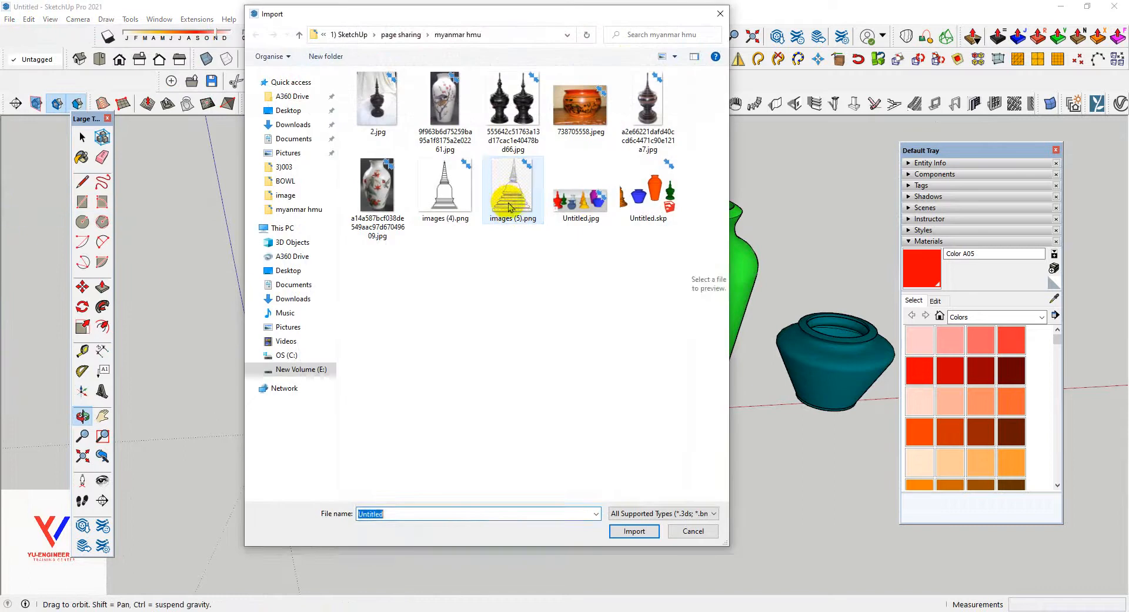
click(511, 200)
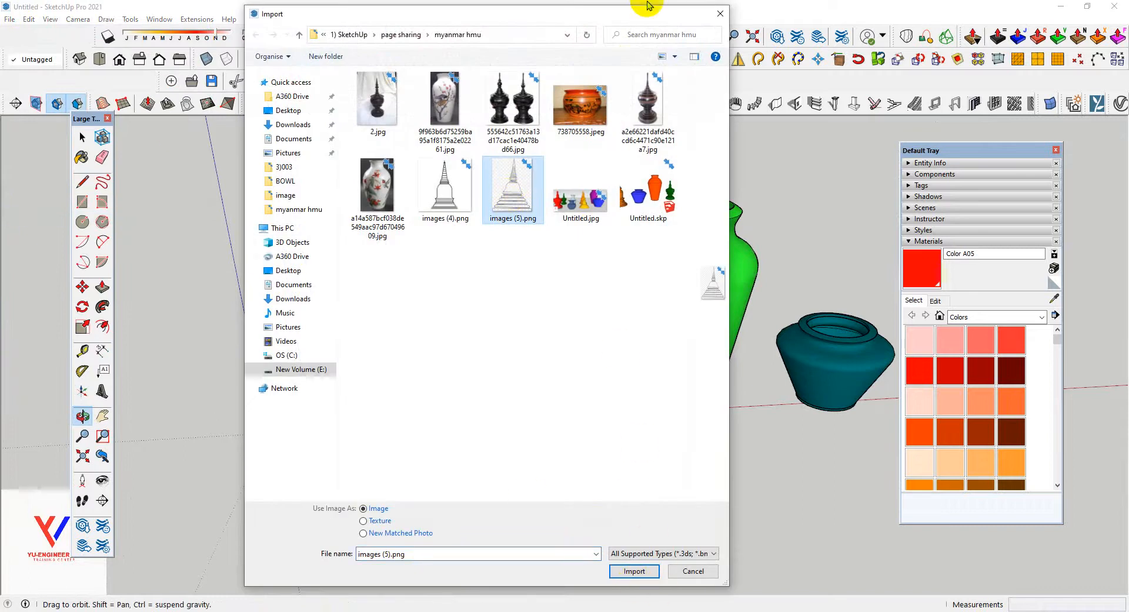
click(718, 15)
- Switch to the front view and import images (4).png as an image
click(118, 58)
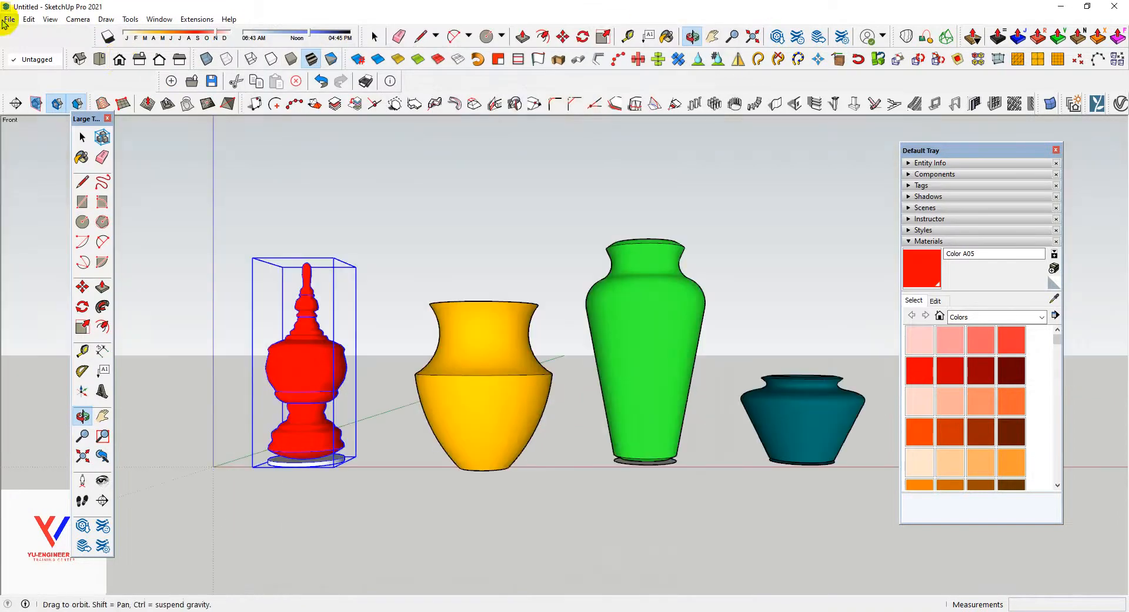
click(9, 18)
click(36, 216)
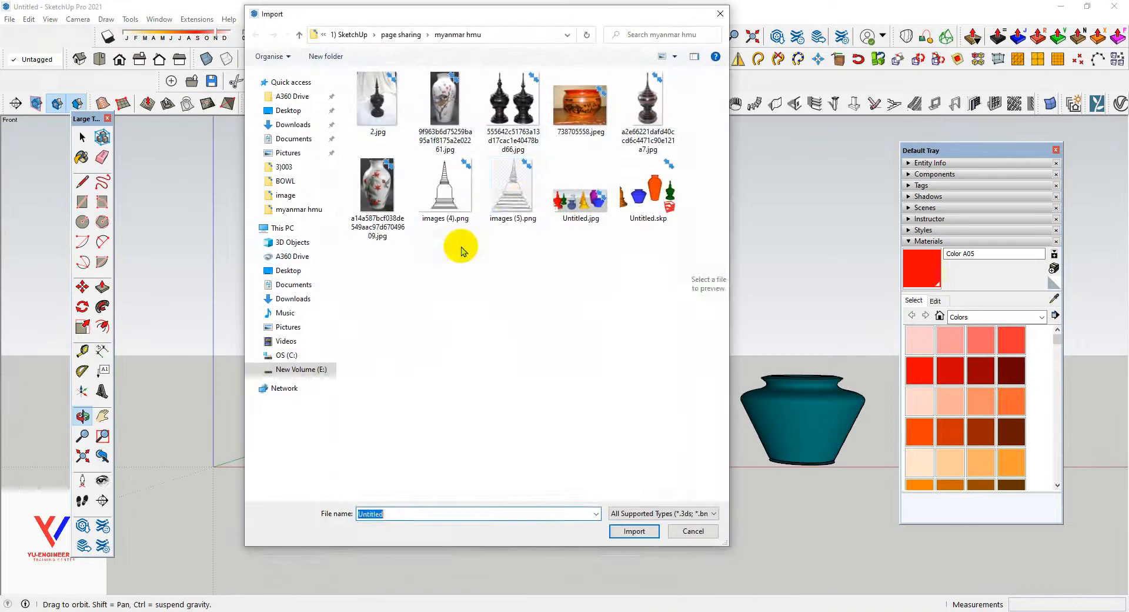
click(515, 200)
click(461, 228)
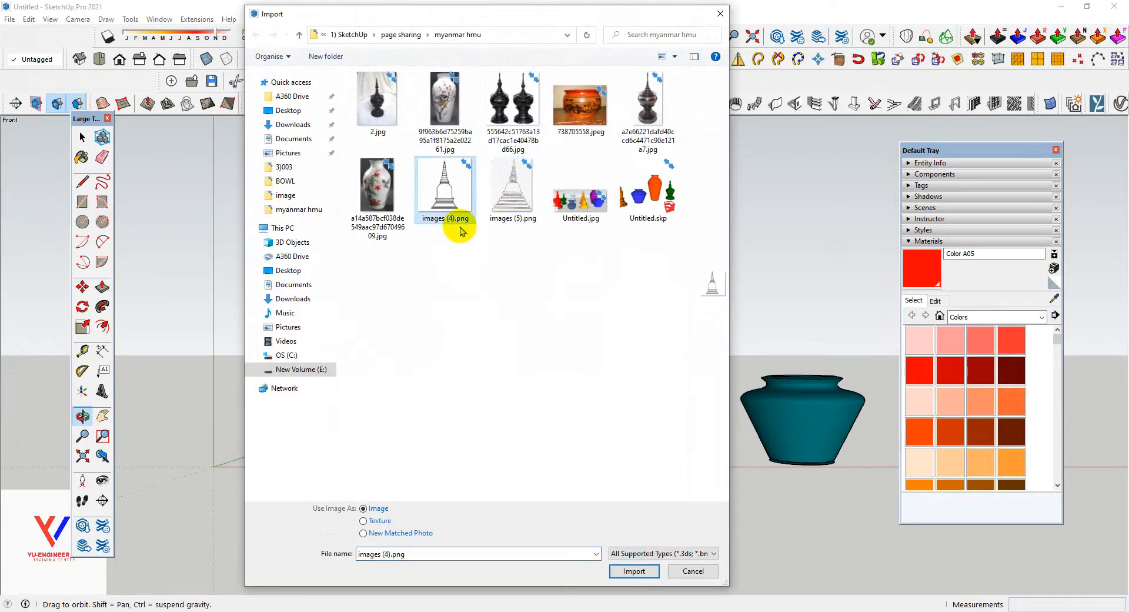
click(643, 574)
- Place the imported stupa drawing on the ground just beyond the teal pot and scale it to roughly the green vase's height or more
scroll(312, 462, down, 3)
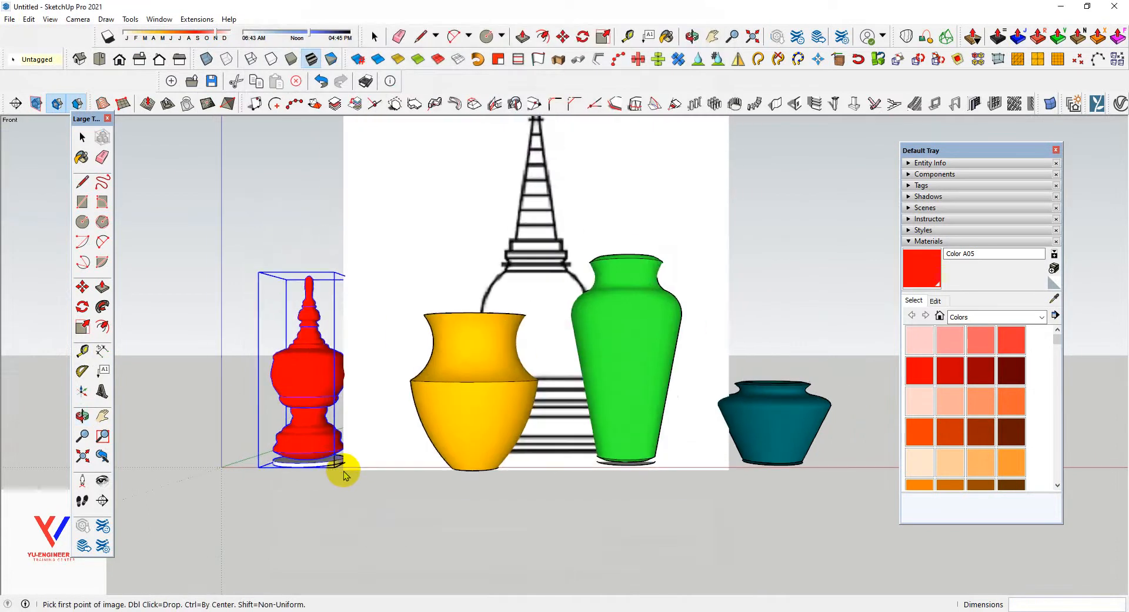
click(655, 463)
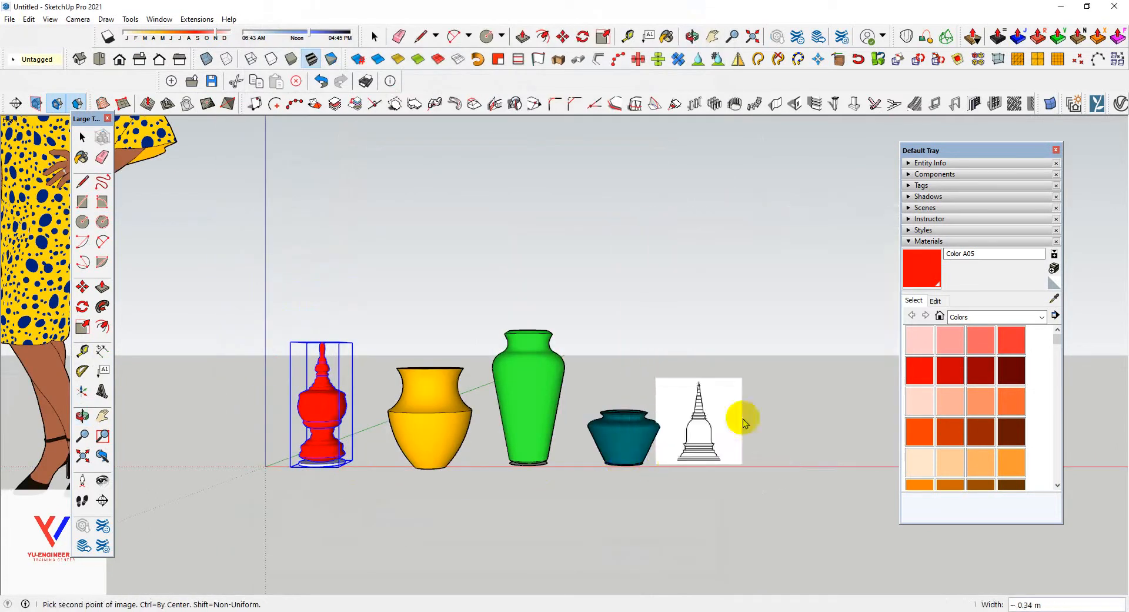
click(845, 330)
scroll(868, 361, up, 3)
- Explode the stupa reference image and make the resulting face and edges into a group
right_click(772, 346)
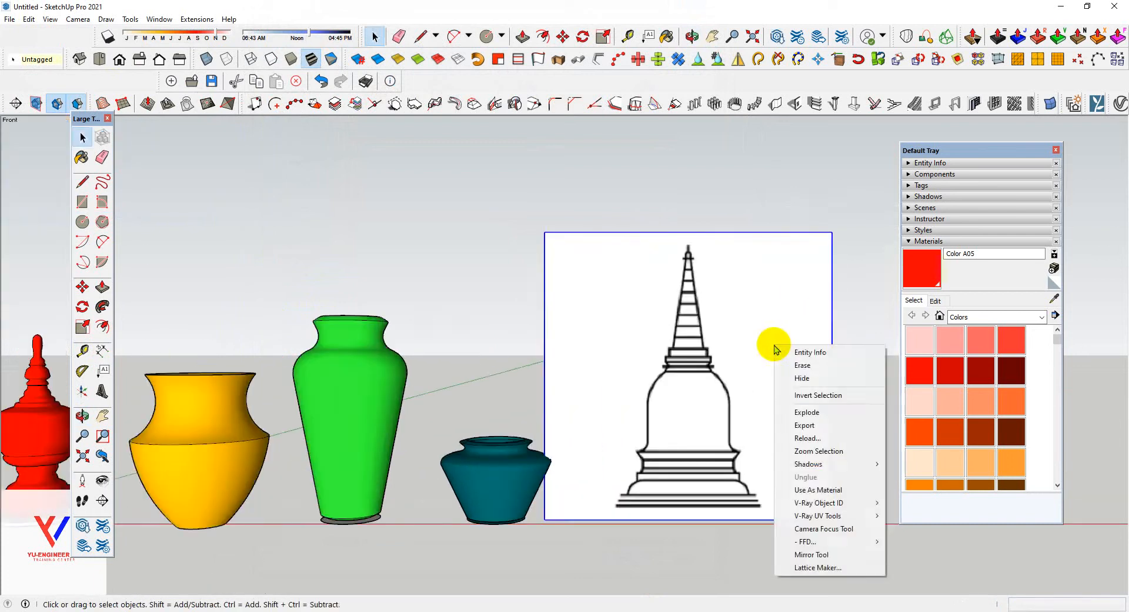
click(819, 413)
right_click(774, 378)
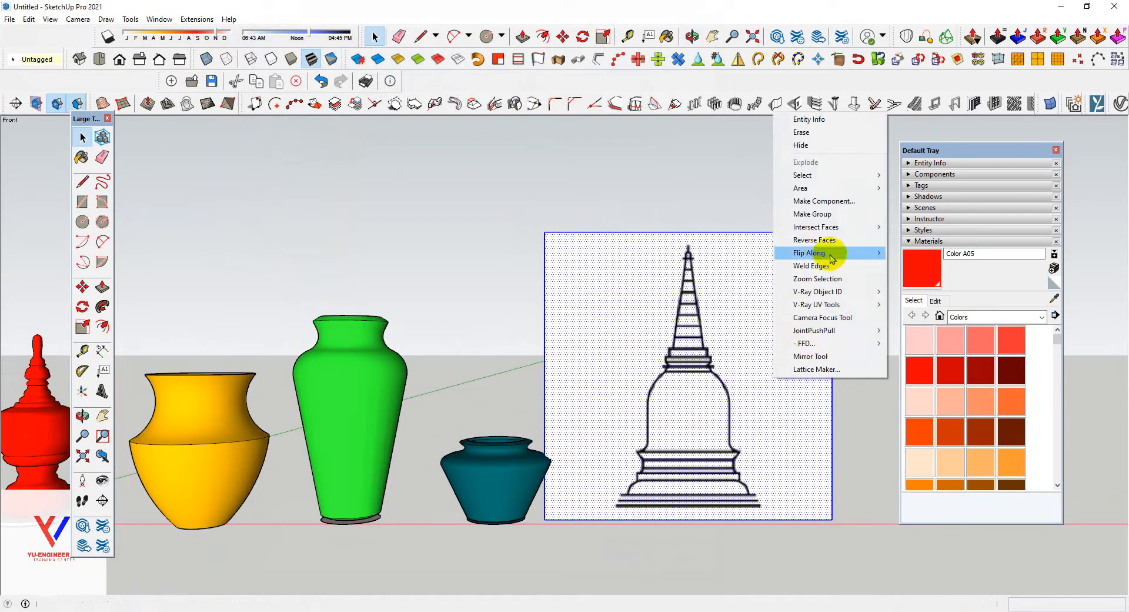
click(824, 214)
- Draw a vertical centre line about 0.70 m long from the stupa's tip to just below its base line
scroll(833, 371, up, 2)
click(82, 180)
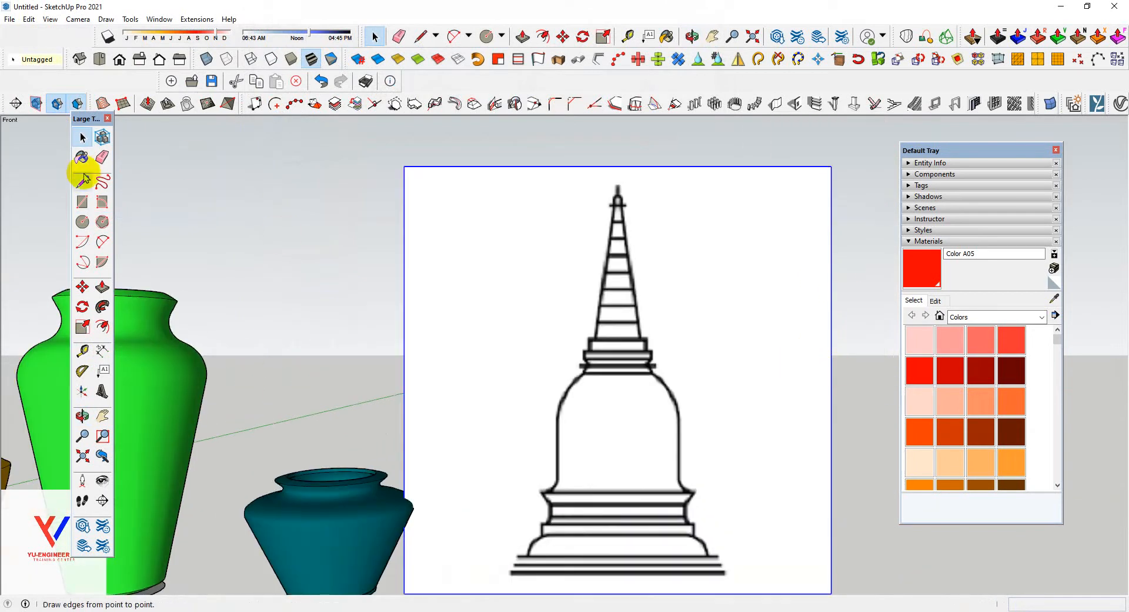
scroll(559, 478, down, 2)
scroll(532, 487, up, 2)
scroll(532, 486, down, 2)
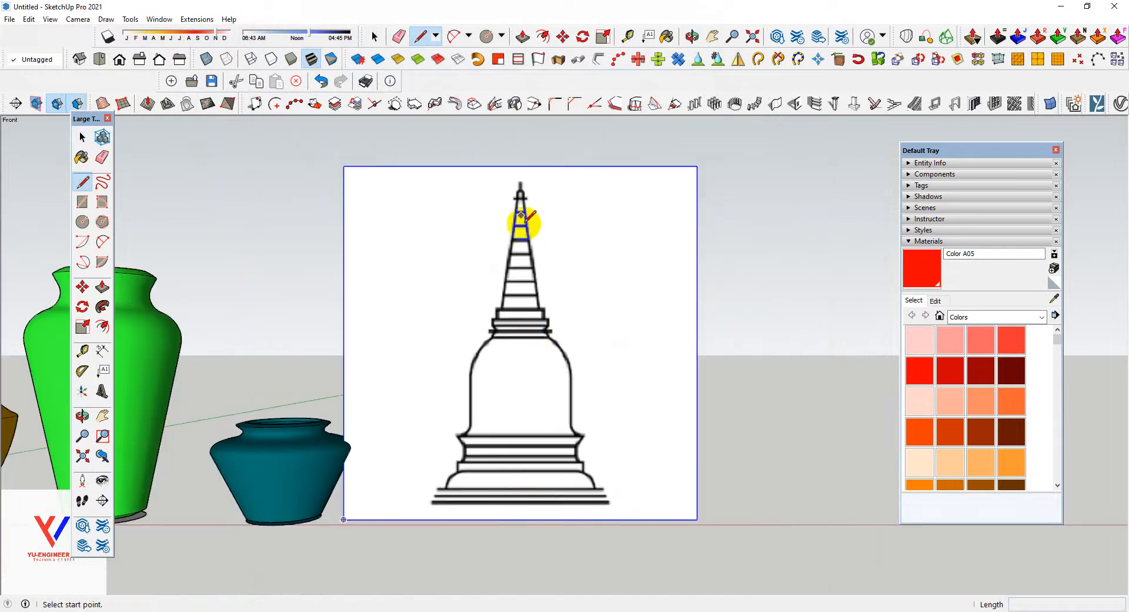
click(522, 184)
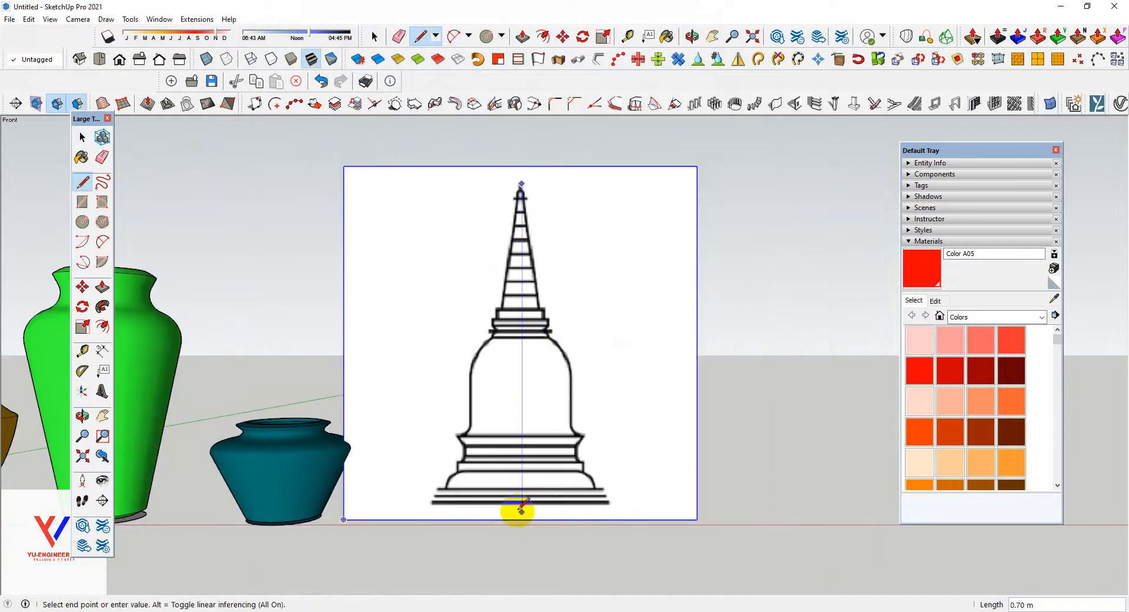
scroll(521, 506, up, 2)
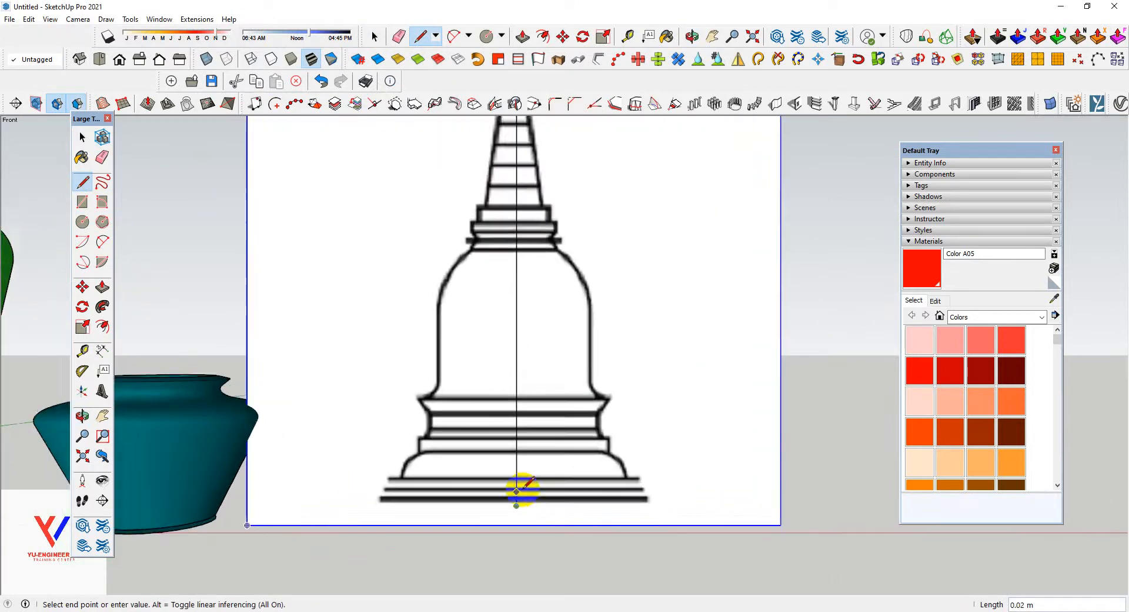
scroll(523, 500, up, 2)
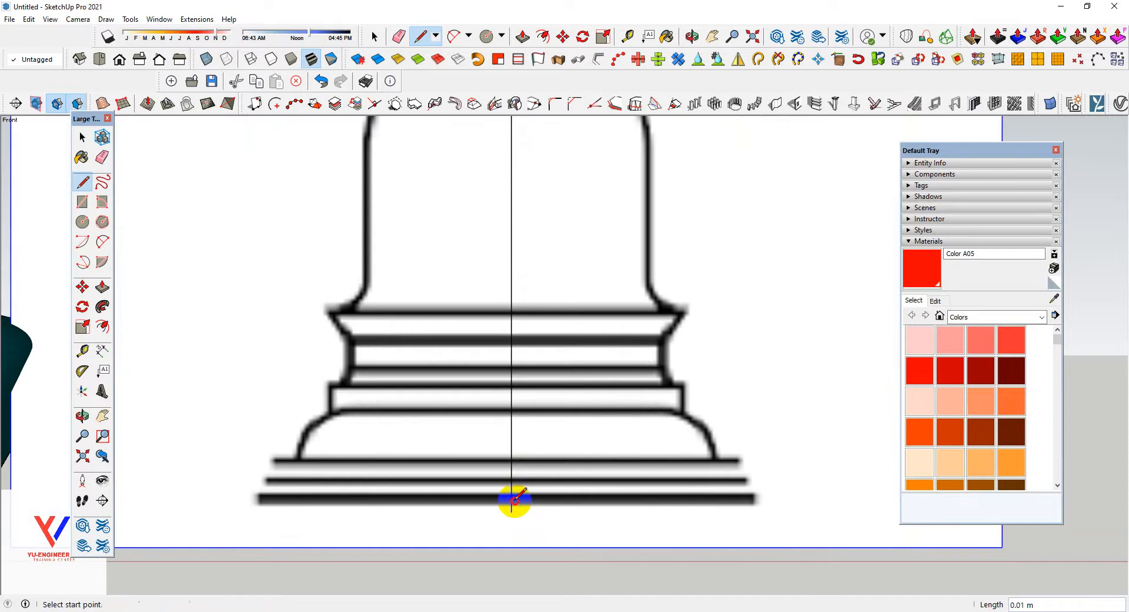
key(space)
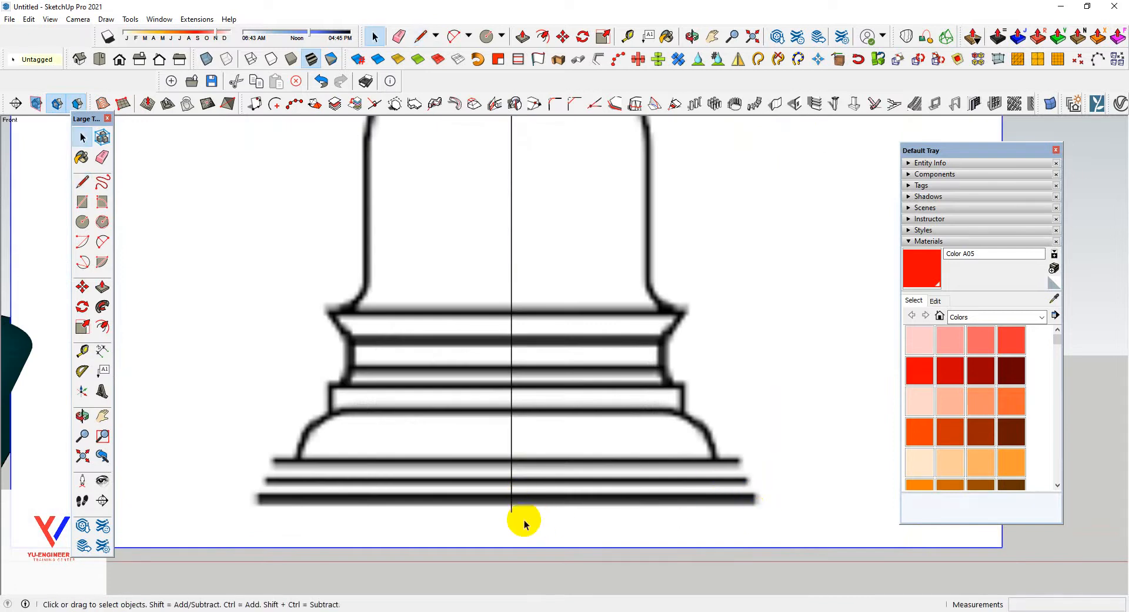
- Trace the stepped base on one side of the stupa with lines, starting from the lower end of the centre line
key(l)
click(511, 511)
scroll(762, 499, up, 1)
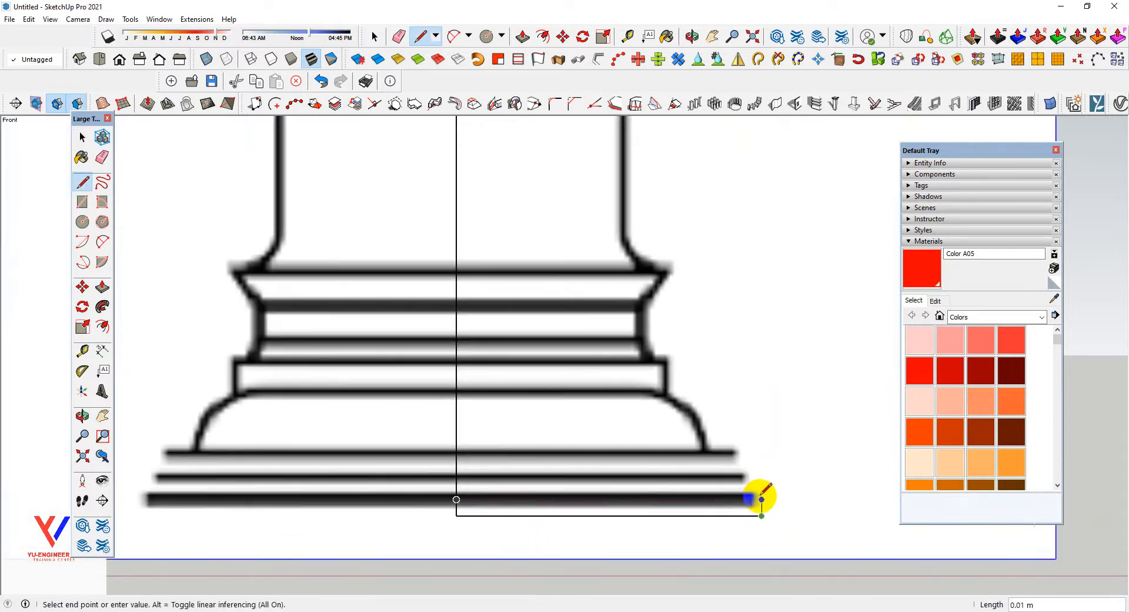
click(746, 499)
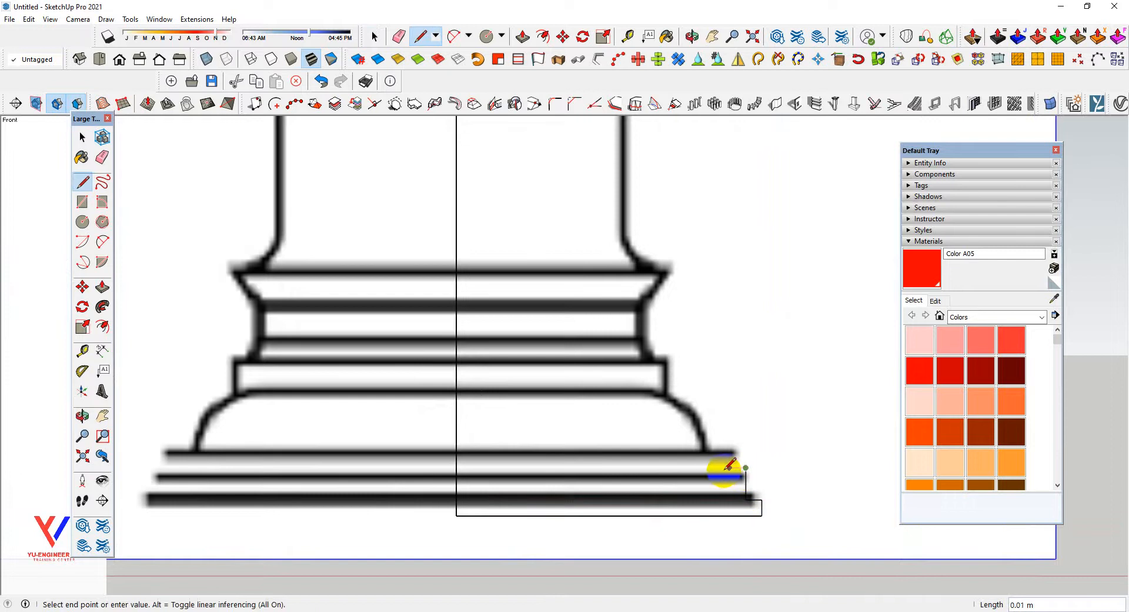
scroll(700, 450, down, 3)
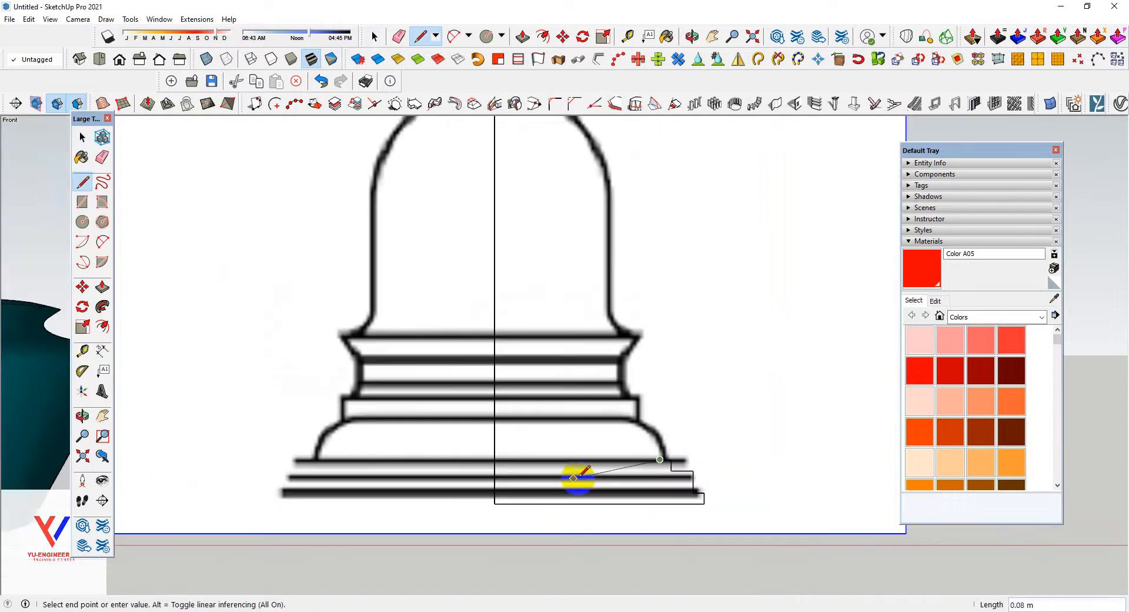
key(space)
- Trace the curved mouldings above the stepped base freehand up to the foot of the bell
click(102, 182)
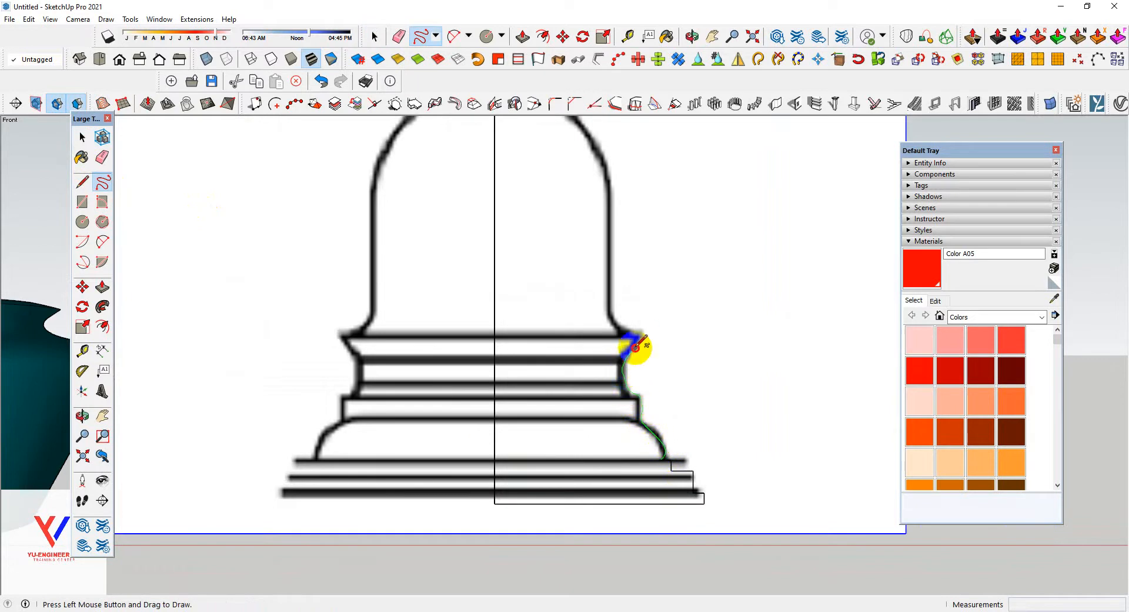
drag(615, 310, 614, 312)
scroll(630, 433, down, 2)
scroll(610, 277, down, 2)
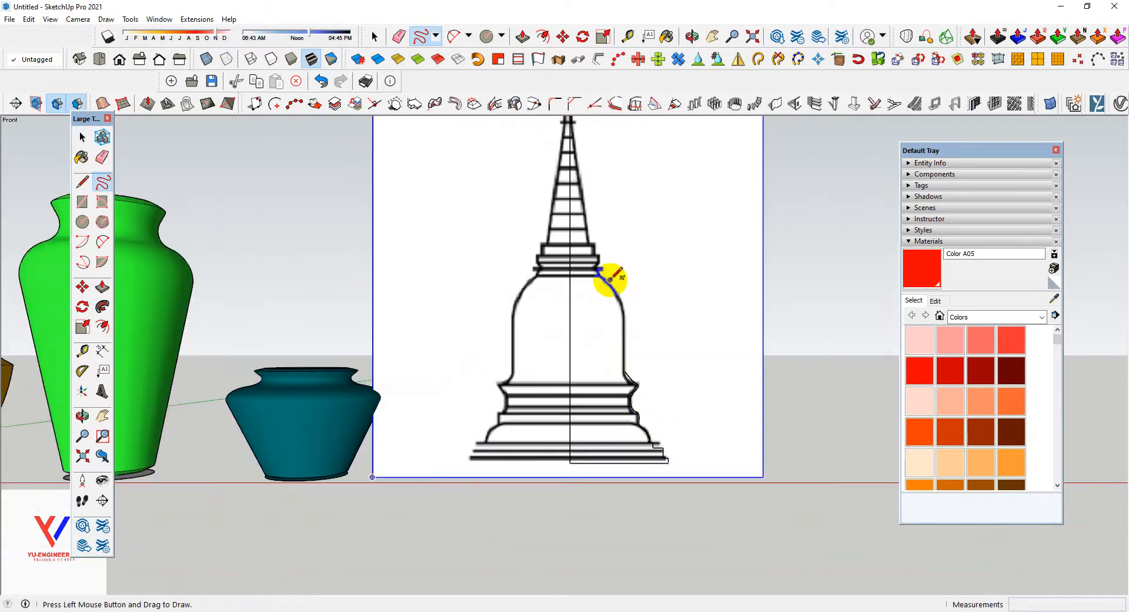
- Trace the bell's straight side with a vertical line and its rounded shoulder with an arc ending at the neck
scroll(636, 427, up, 3)
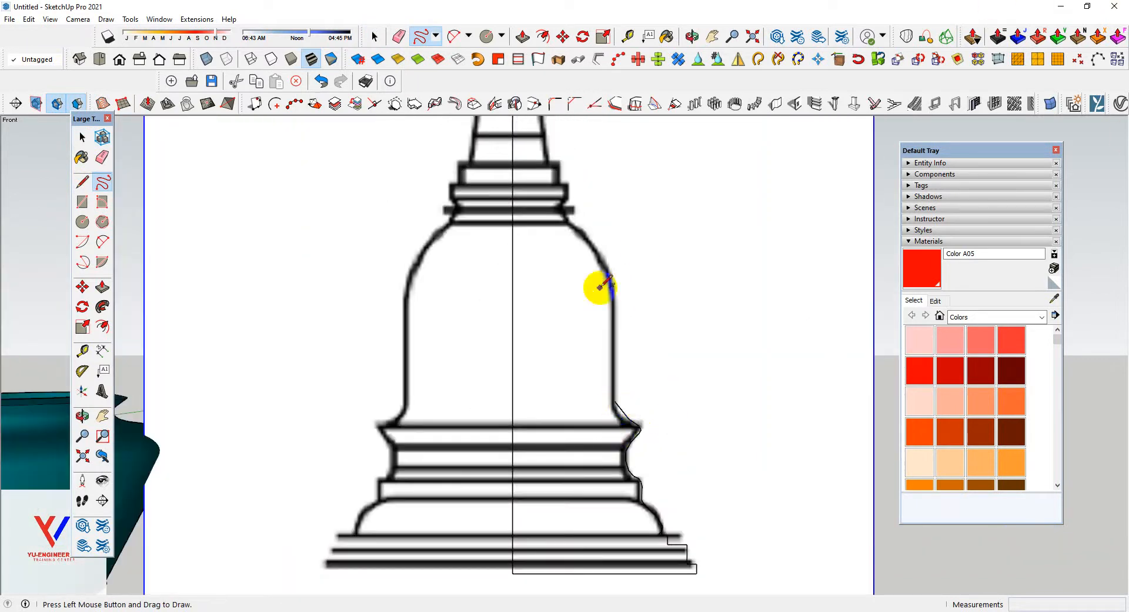
click(82, 181)
click(615, 402)
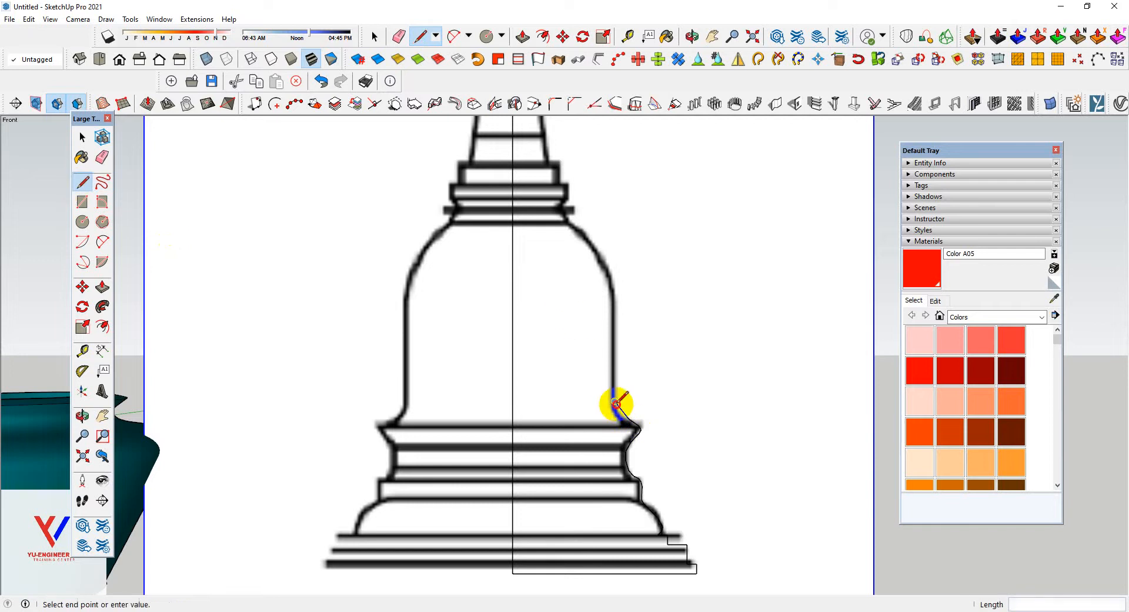
click(102, 241)
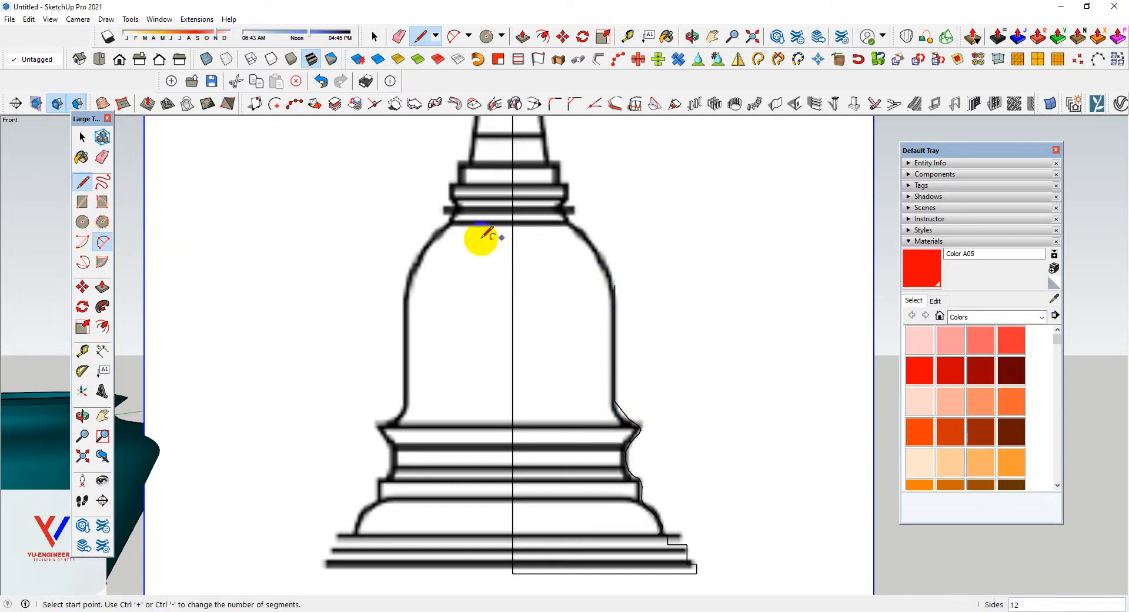
click(614, 284)
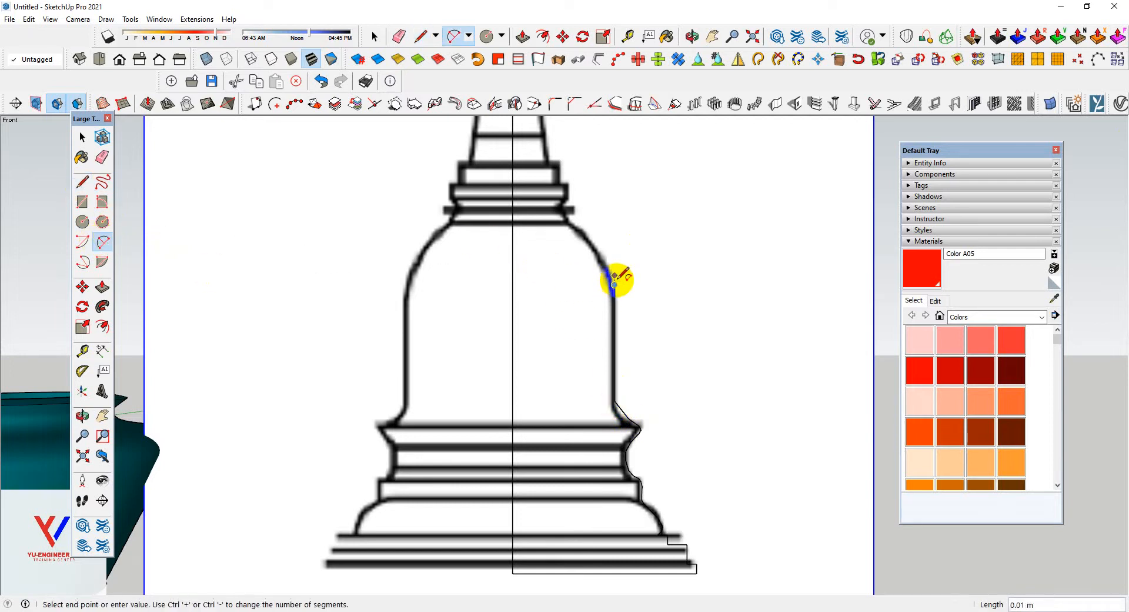
click(565, 224)
click(592, 241)
scroll(588, 311, down, 3)
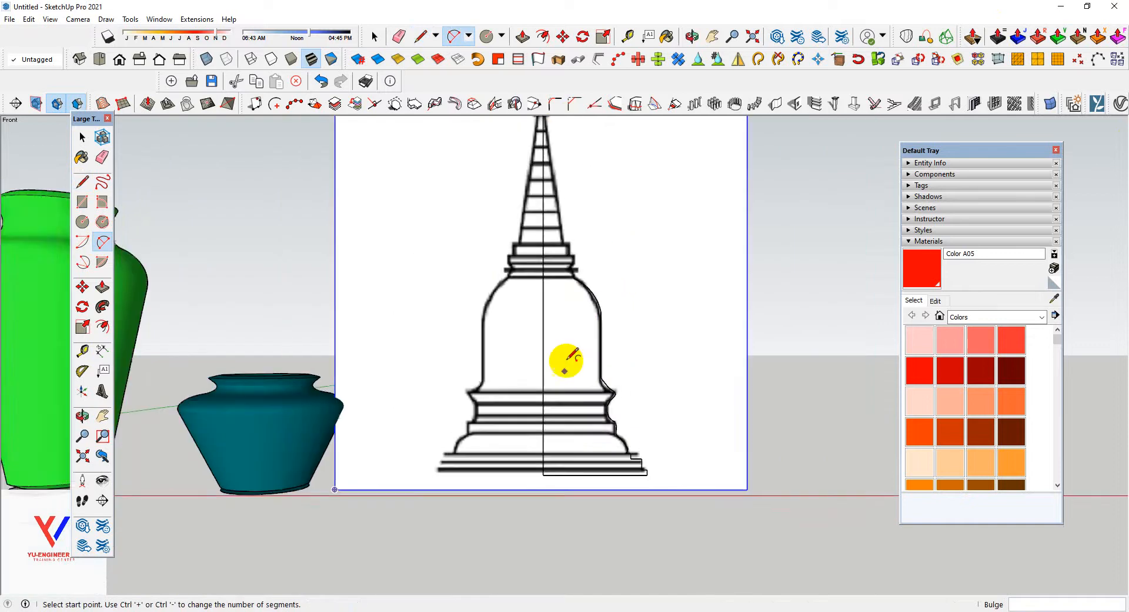
- Trace the neck mouldings and tapering spire freehand up to the tip, closing the half profile against the centre line
scroll(567, 206, up, 5)
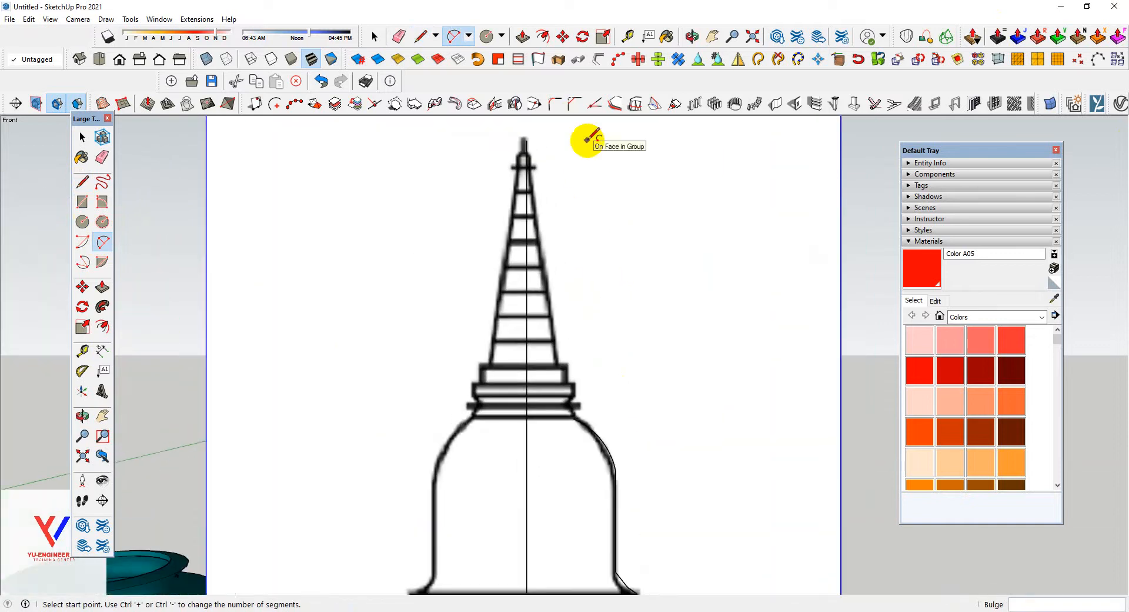
click(83, 182)
click(105, 187)
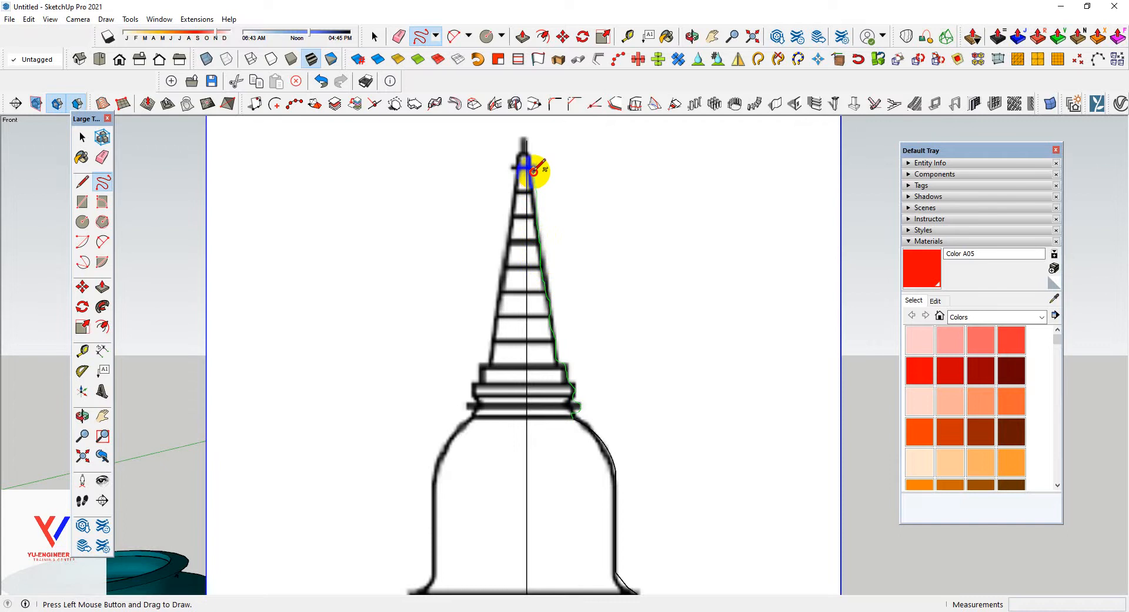
drag(531, 146, 525, 147)
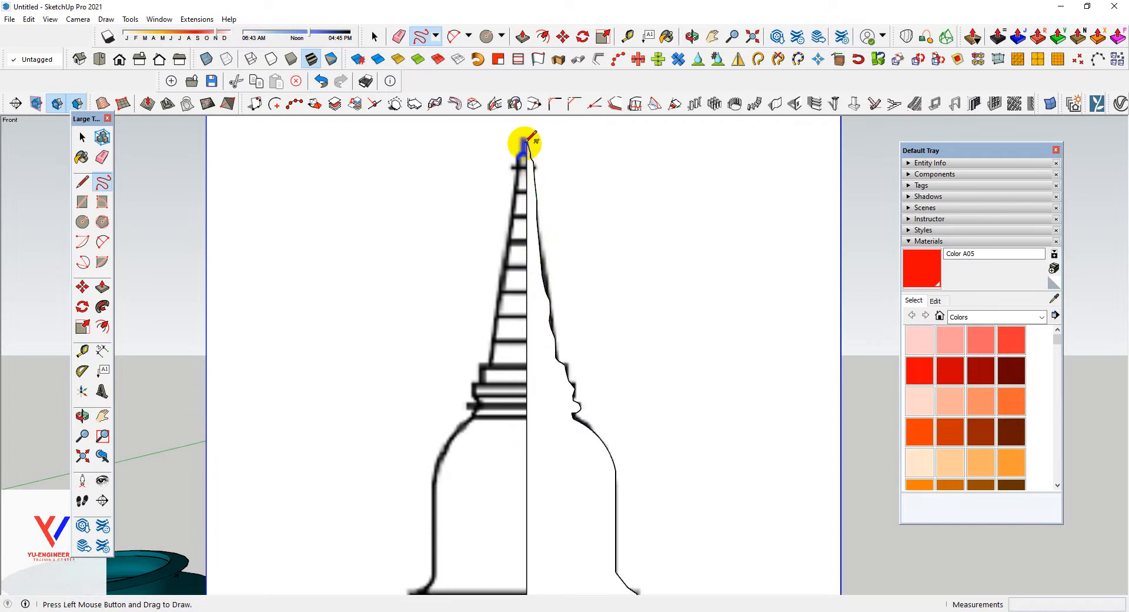
- Copy the stupa's half-profile face about 0.59 m along the red axis, clear of the reference drawing
scroll(497, 181, down, 4)
key(space)
click(542, 365)
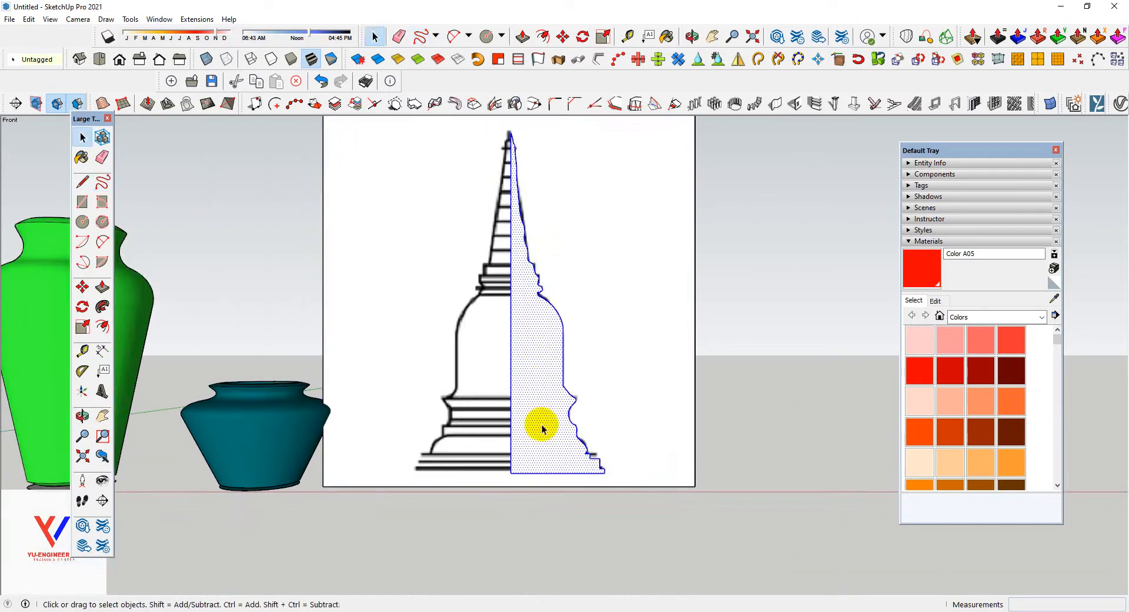
key(m)
key(ctrl)
click(512, 471)
click(810, 472)
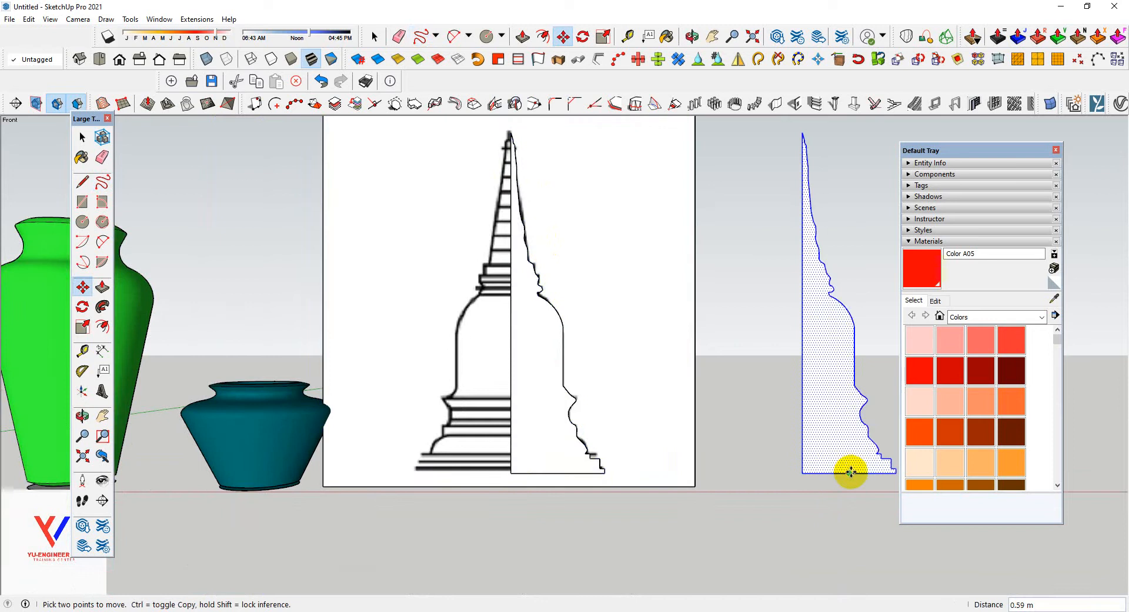
- Draw a horizontal circle centred on the lower axis corner of the copied profile, with its radius reaching the profile's outer base edge
key(c)
scroll(814, 477, up, 2)
click(780, 472)
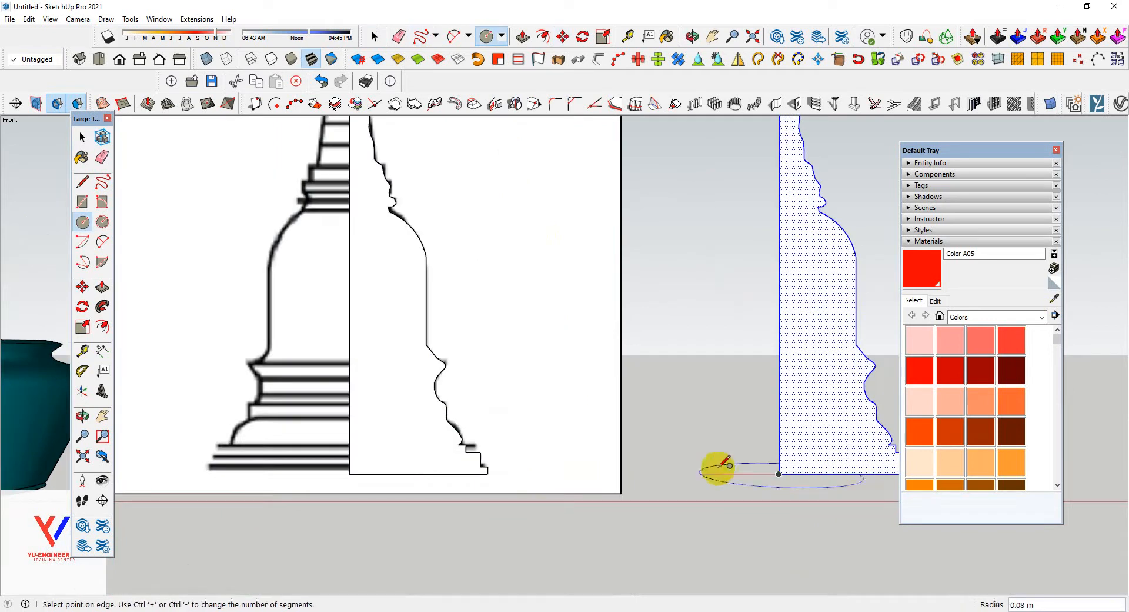
scroll(713, 466, down, 2)
click(847, 469)
key(space)
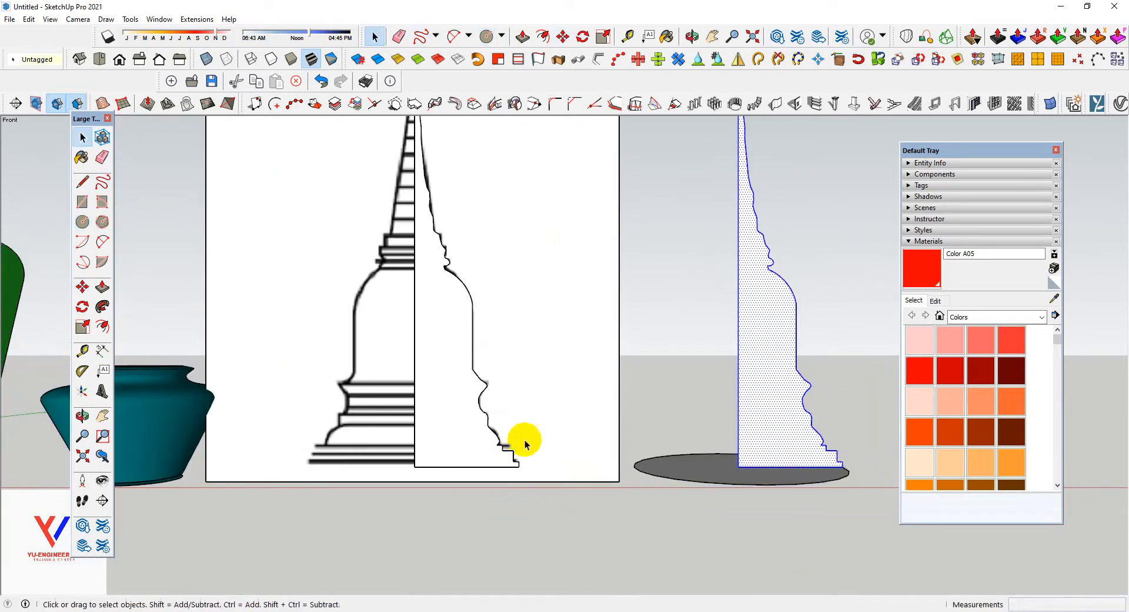
click(527, 441)
double_click(526, 440)
click(648, 568)
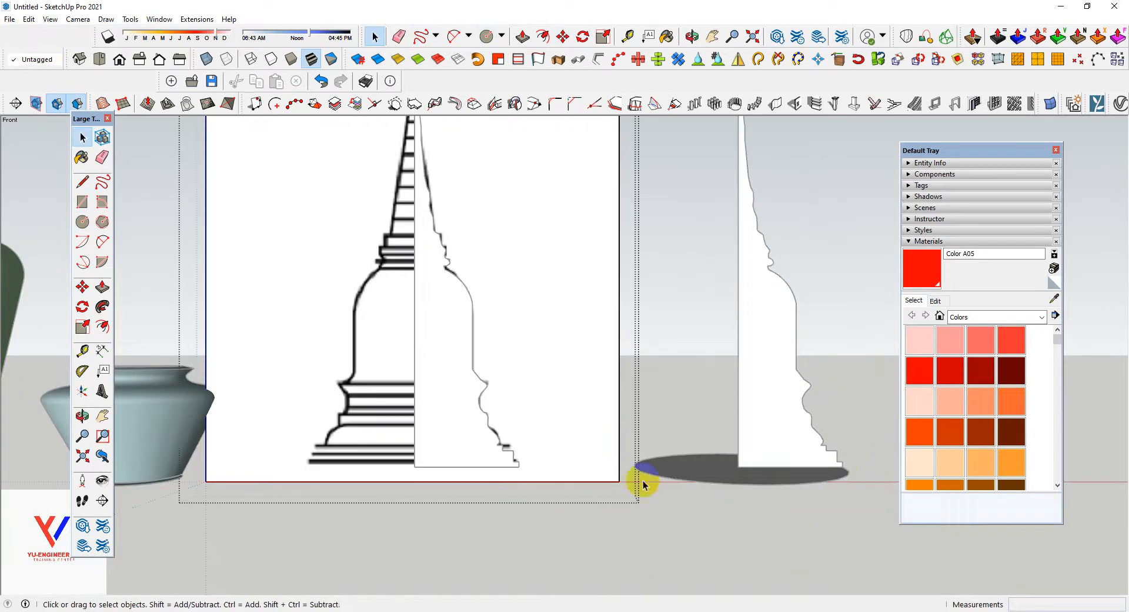
- Revolve the copied half profile around the circle with Follow Me to form the solid stupa
click(763, 419)
scroll(821, 381, up, 2)
click(102, 306)
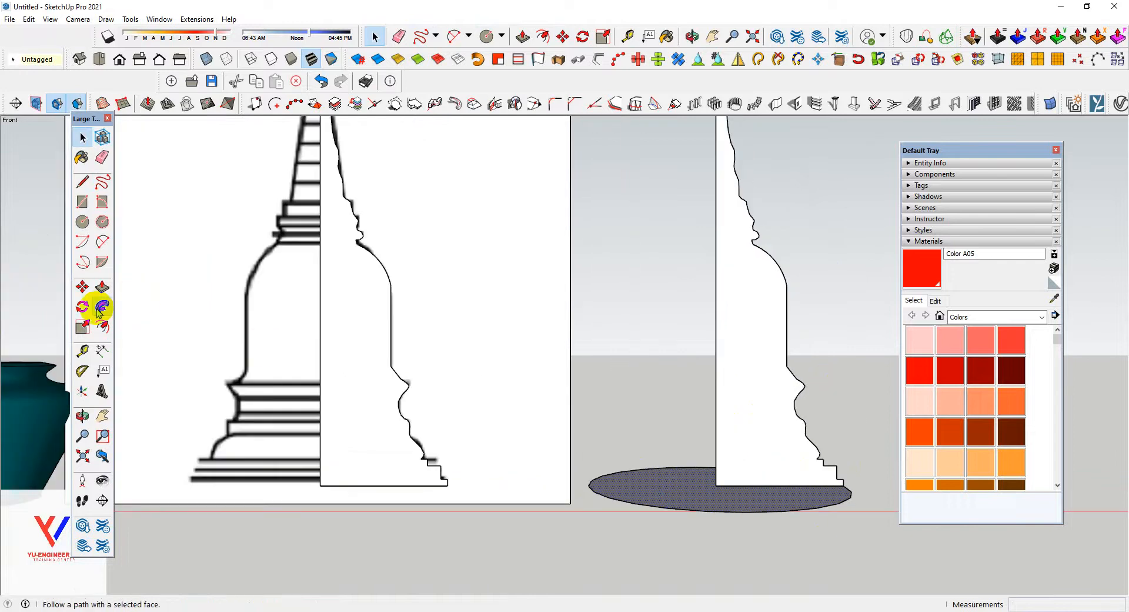
click(739, 406)
scroll(676, 468, down, 3)
middle_drag(676, 468, 705, 464)
scroll(704, 464, down, 3)
key(space)
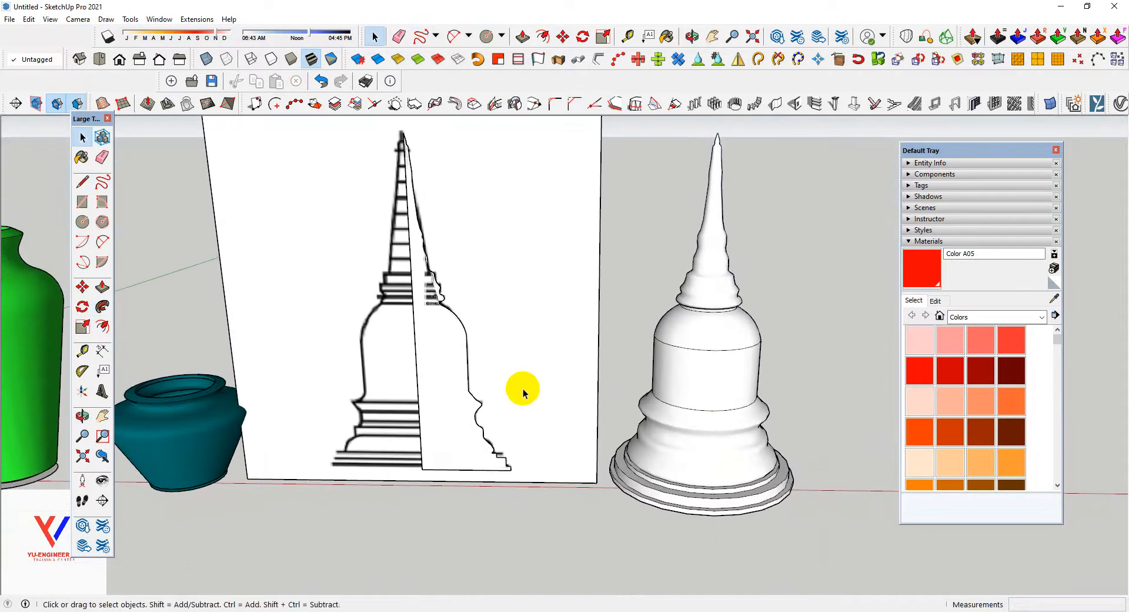
- Delete the stupa reference image group and the original traced half profile
click(521, 386)
middle_drag(521, 386, 518, 421)
key(Delete)
drag(529, 466, 380, 232)
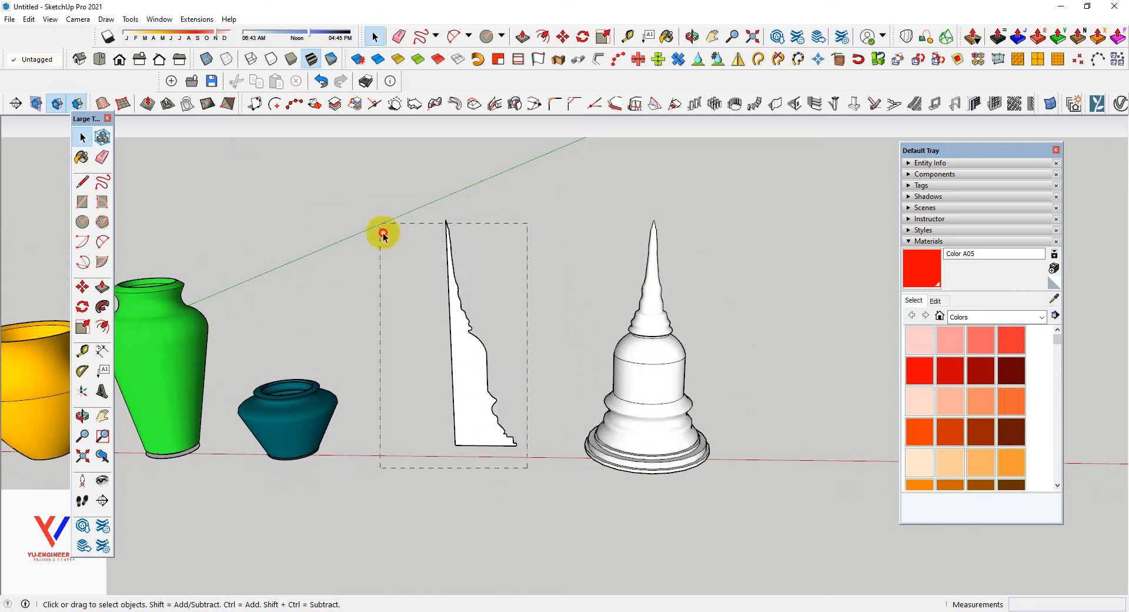
key(Delete)
- Select all the connected geometry of the revolved stupa and make it a group
triple_click(660, 400)
right_click(658, 393)
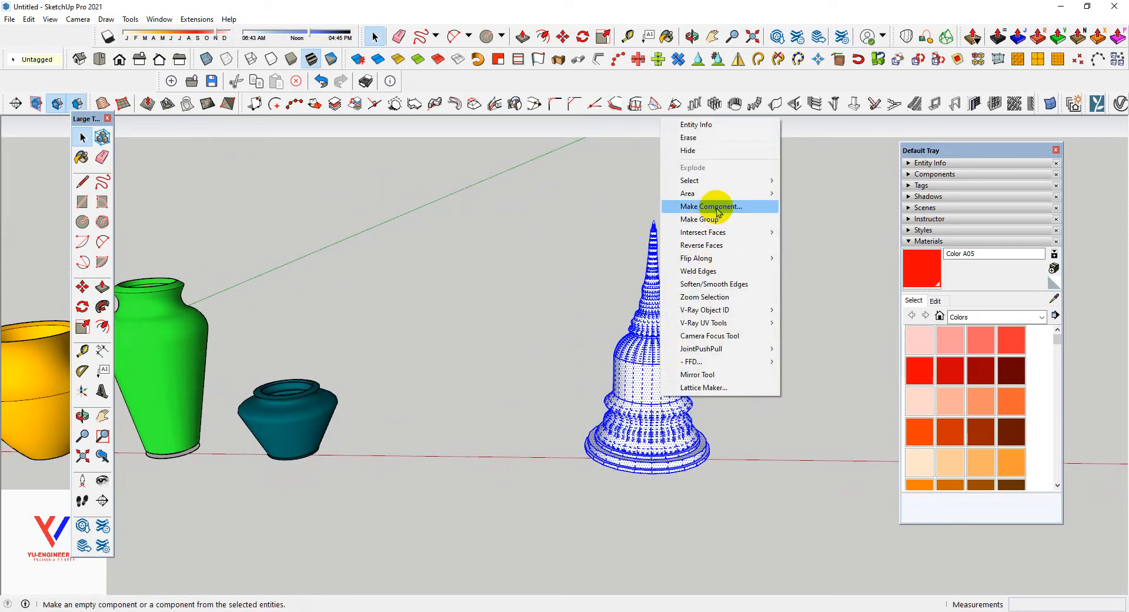
click(711, 220)
- Paint the stupa group with the yellow material Color E05
scroll(927, 393, down, 5)
scroll(937, 395, up, 2)
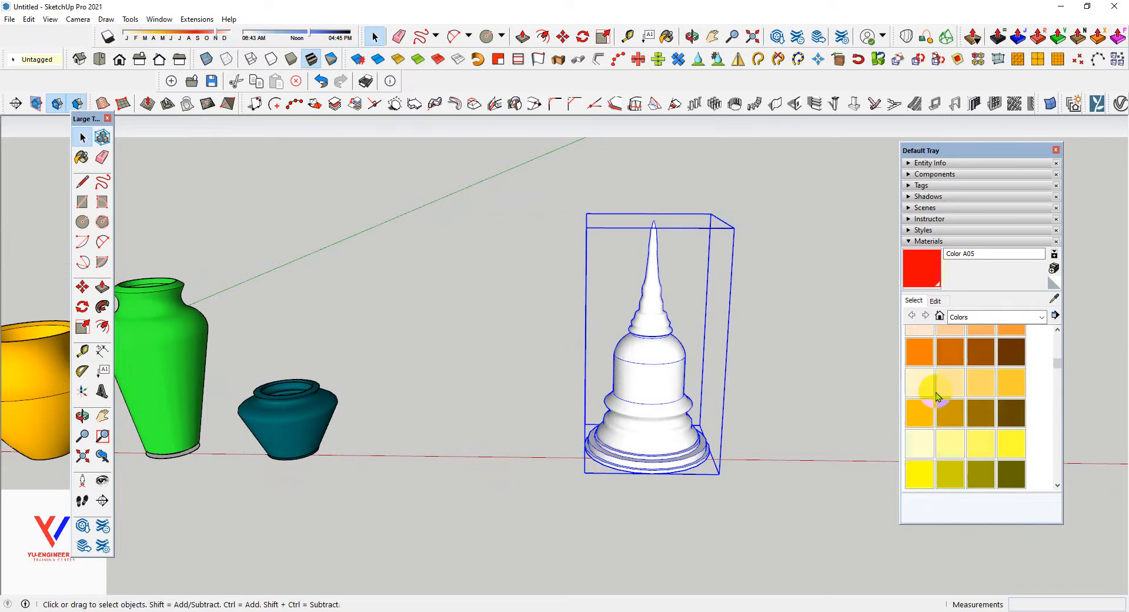
scroll(941, 395, up, 4)
scroll(957, 445, down, 4)
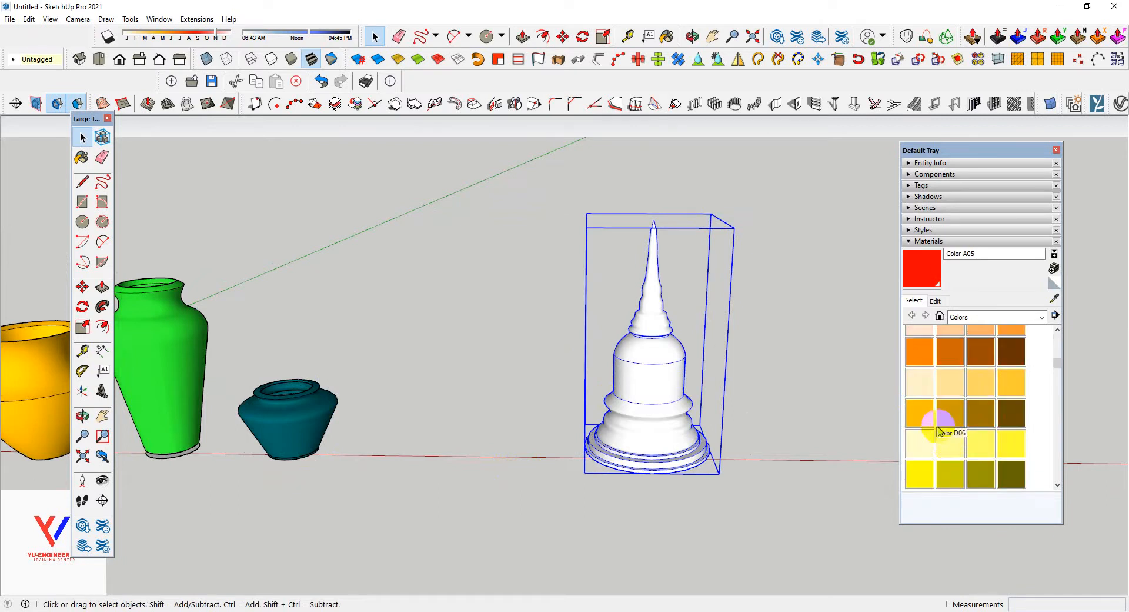
click(921, 470)
click(670, 397)
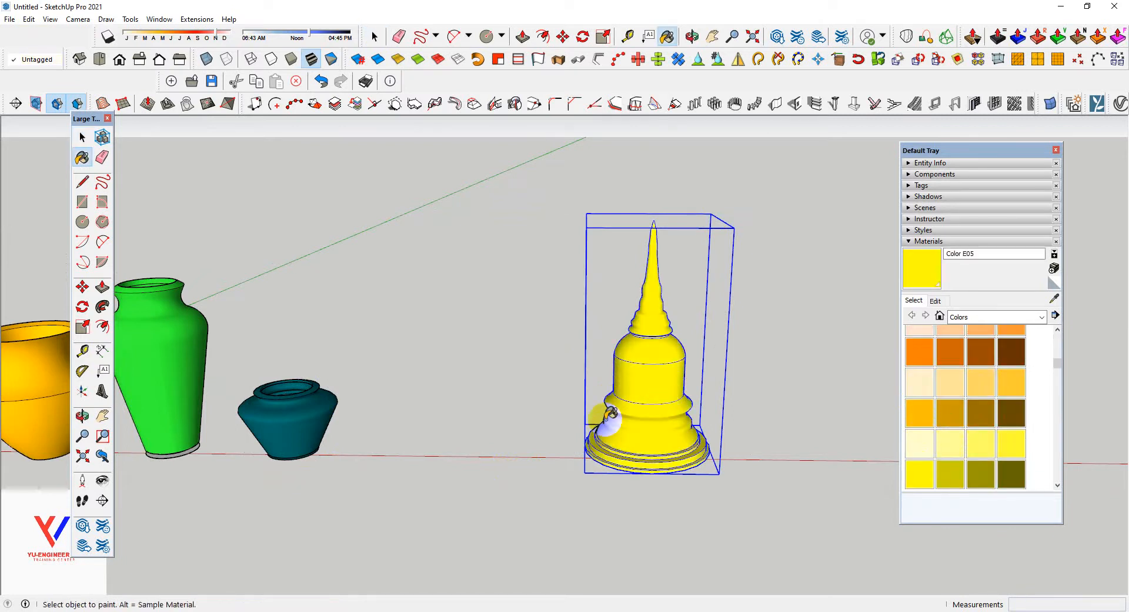
- Repaint the stupa group with the orange material Color C04
scroll(635, 411, up, 2)
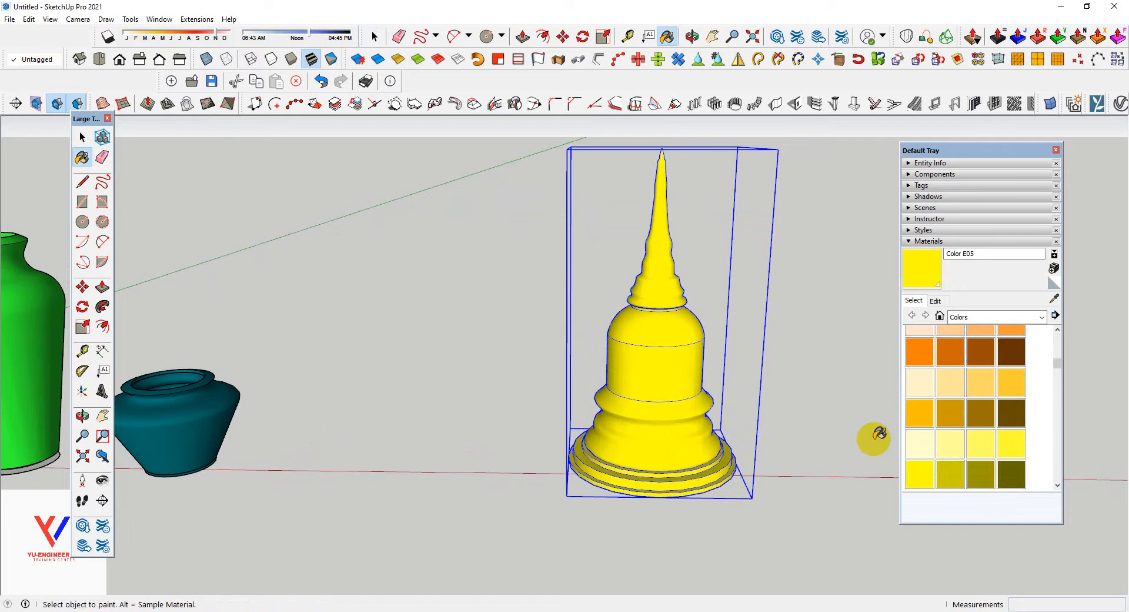
click(1012, 331)
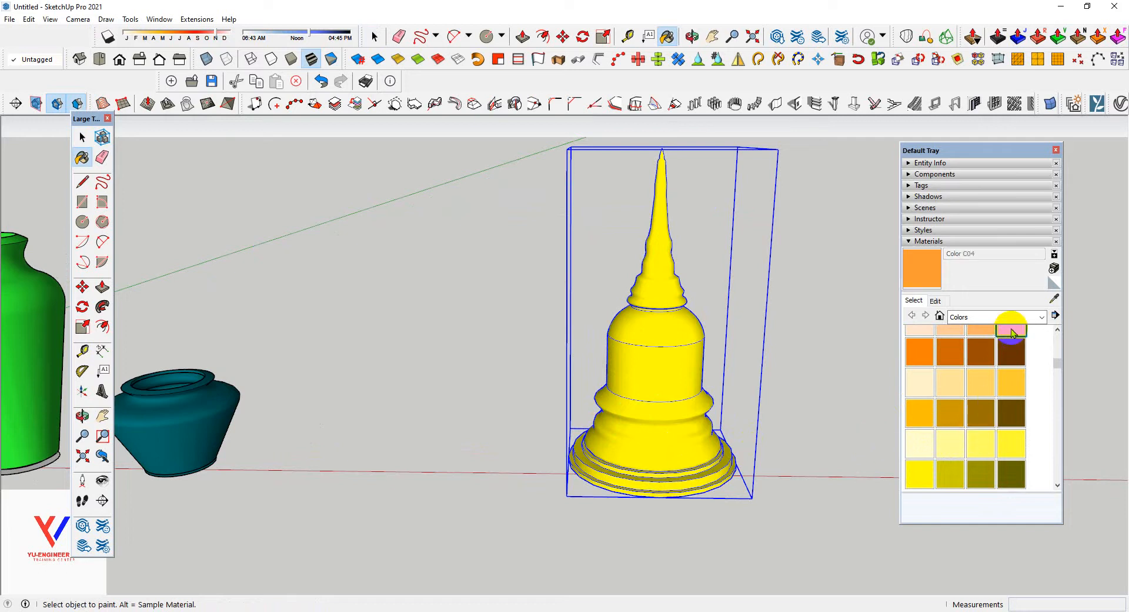
click(645, 395)
key(space)
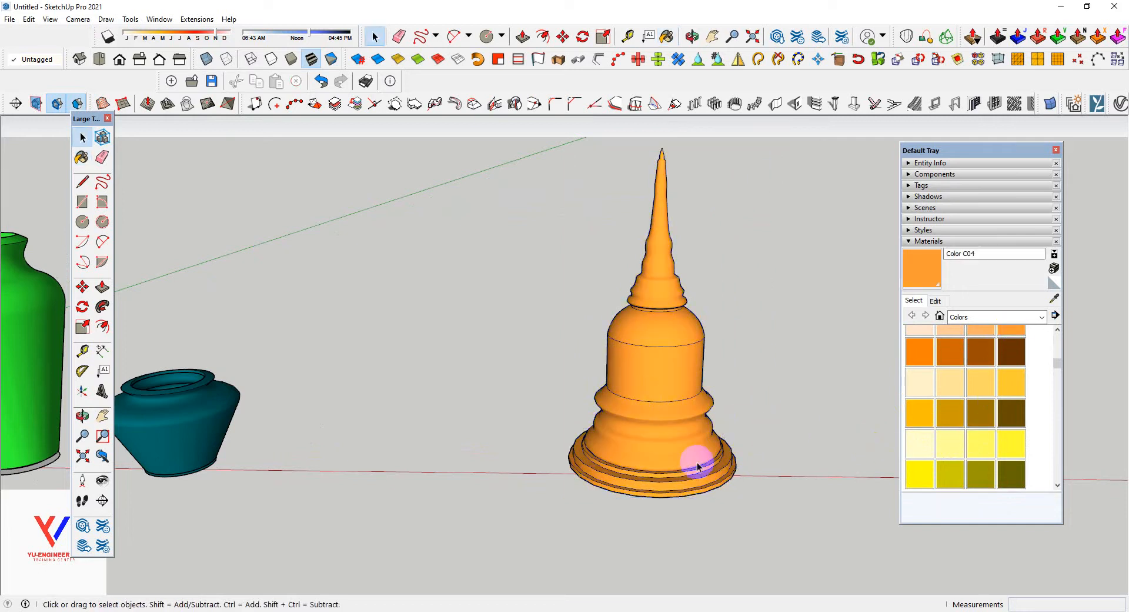
- Move the orange stupa about 0.66 m along the red axis to stand closer to the teal pot
scroll(697, 468, down, 2)
key(m)
click(668, 479)
click(431, 463)
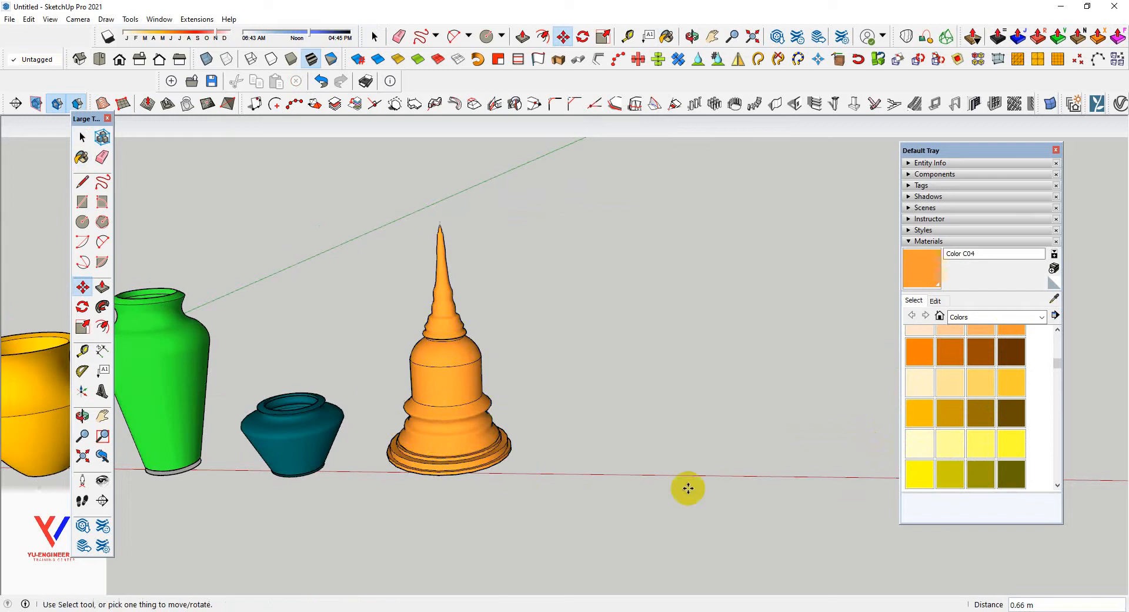
- Examine the finished row of vessels from the front, from the red urn across to the orange stupa
scroll(688, 488, down, 3)
scroll(231, 449, up, 3)
middle_drag(231, 449, 329, 340)
scroll(195, 449, up, 2)
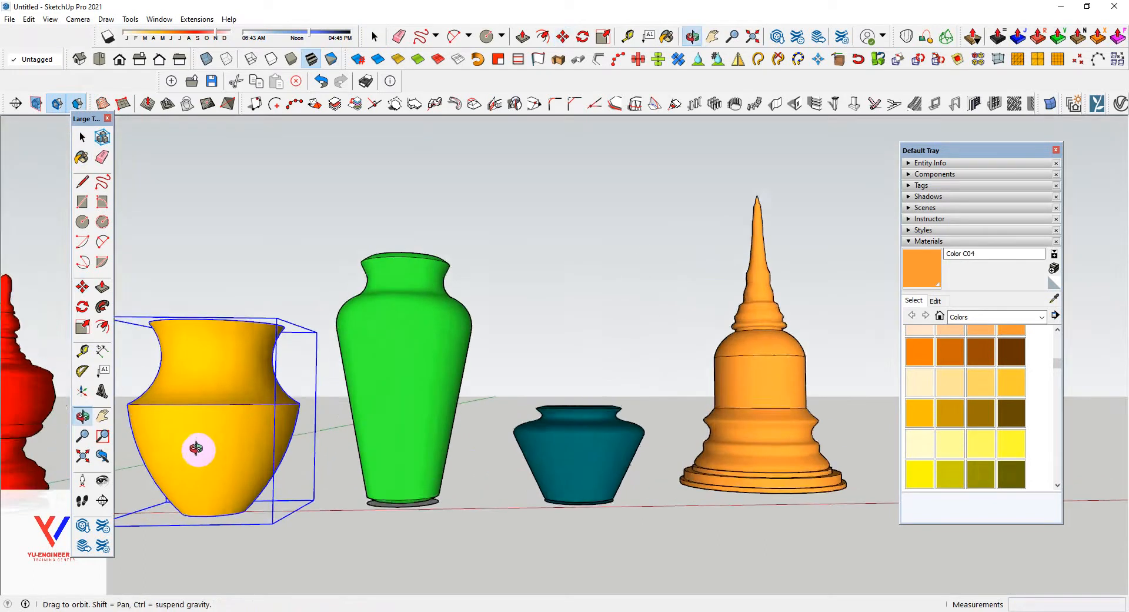
middle_drag(195, 448, 468, 454)
key(h)
drag(419, 469, 634, 429)
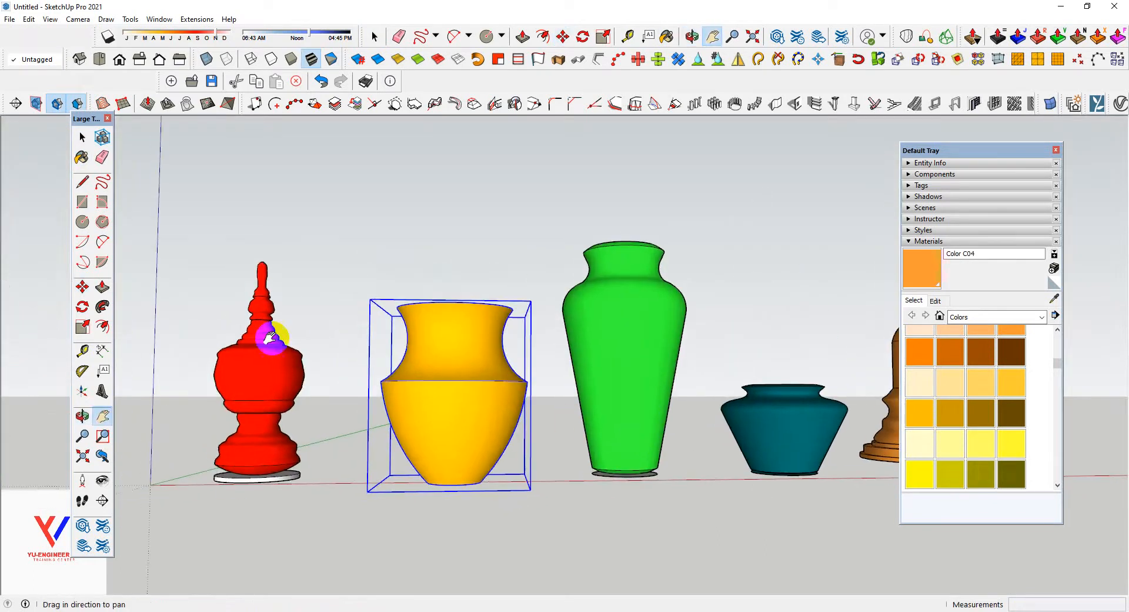
scroll(241, 318, up, 2)
drag(378, 373, 88, 360)
drag(669, 441, 526, 435)
scroll(783, 304, up, 2)
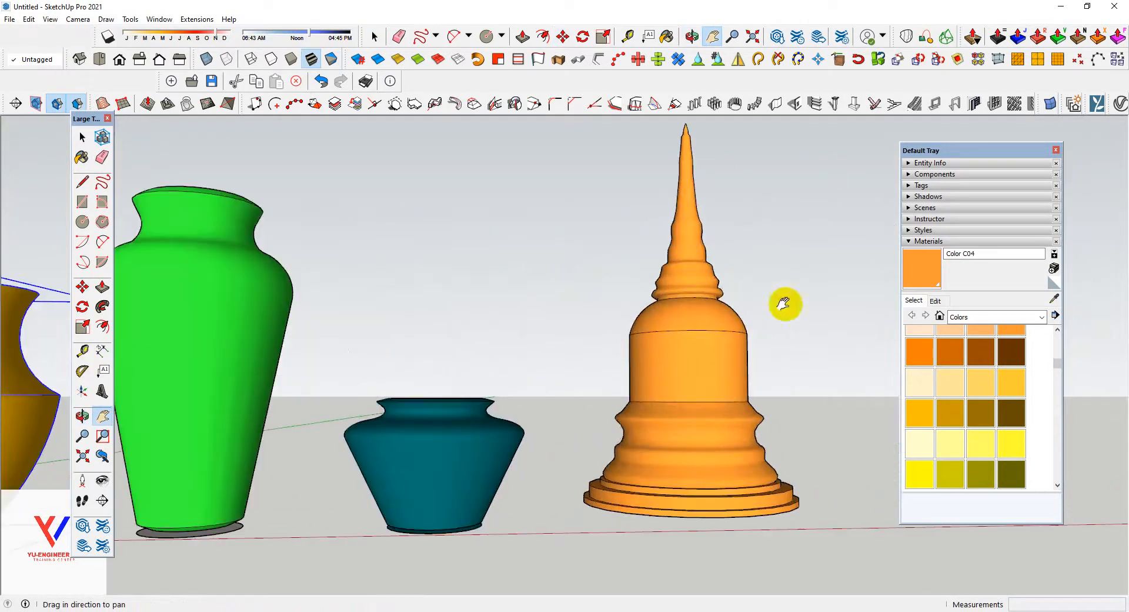
drag(697, 479, 698, 517)
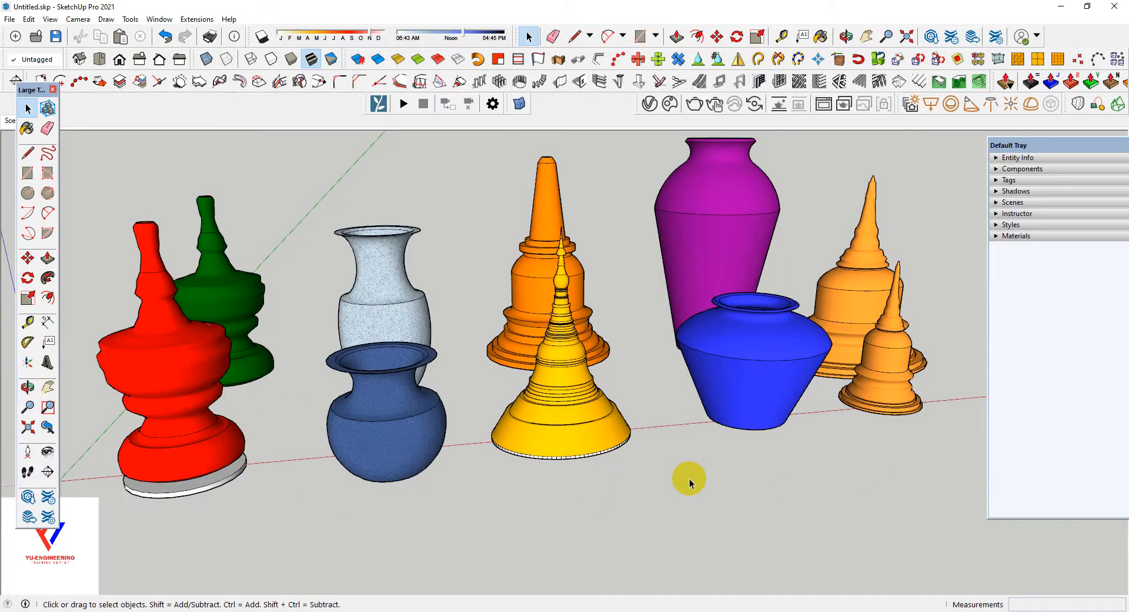
- Inspect the larger collection of coloured urns, vases and stupas in the Untitled.skp model from several angles
key(o)
drag(658, 486, 672, 463)
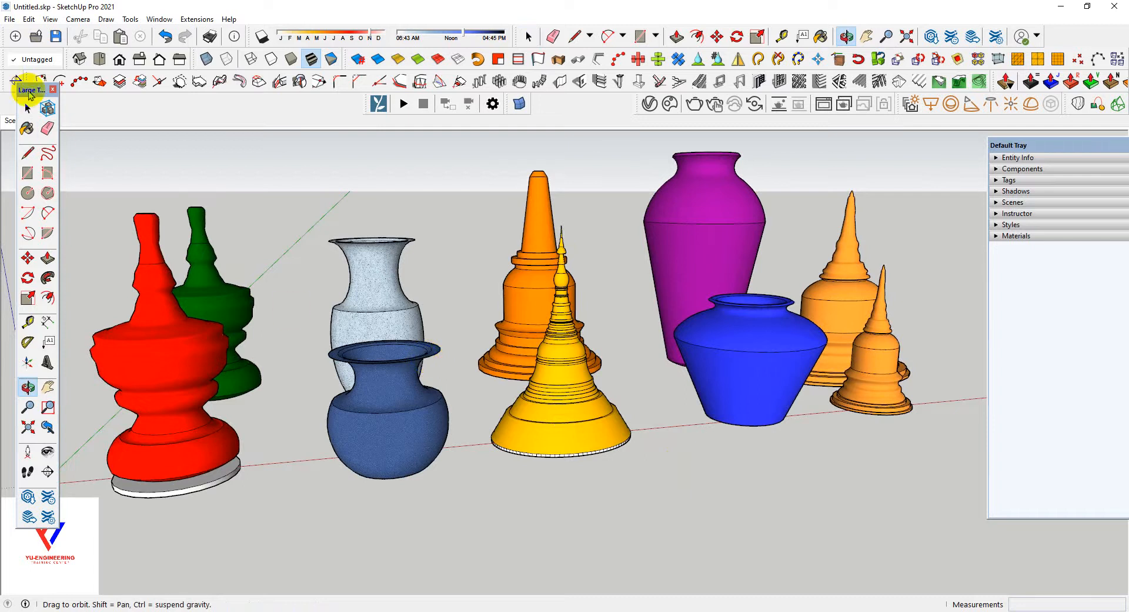
drag(649, 351, 255, 305)
drag(555, 402, 576, 439)
key(h)
key(o)
drag(683, 420, 604, 420)
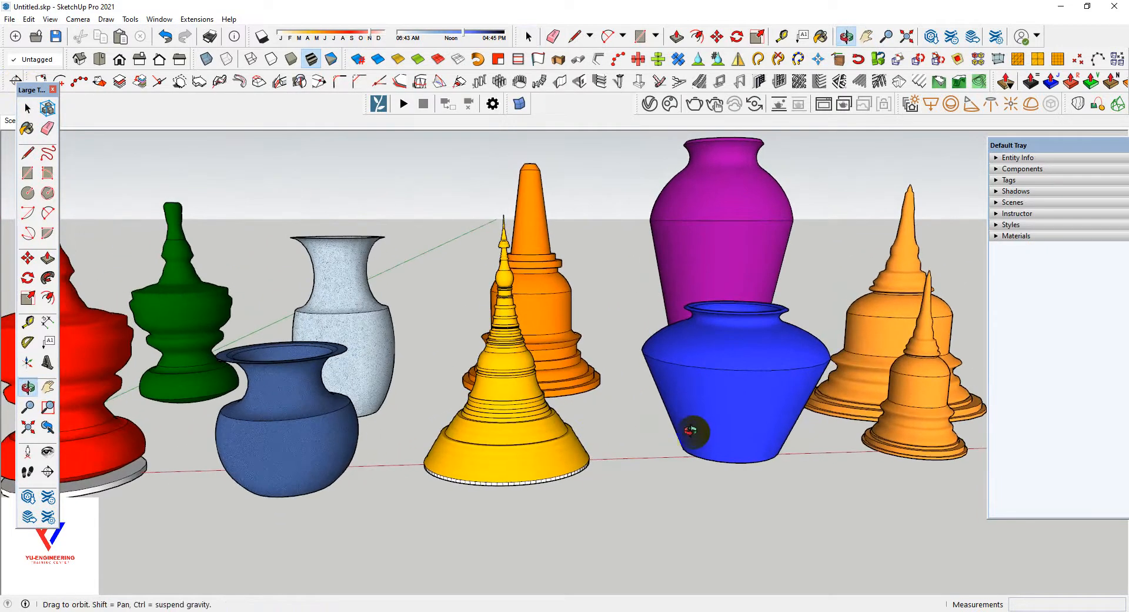
drag(698, 423, 788, 395)
drag(592, 467, 460, 363)
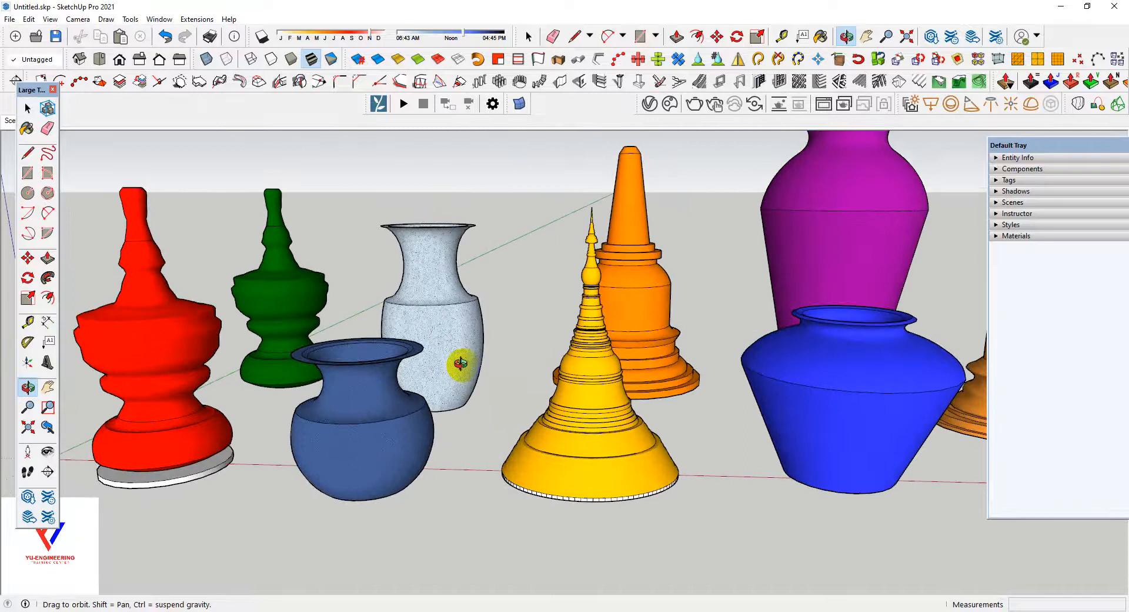
shift+middle_drag(509, 387, 216, 363)
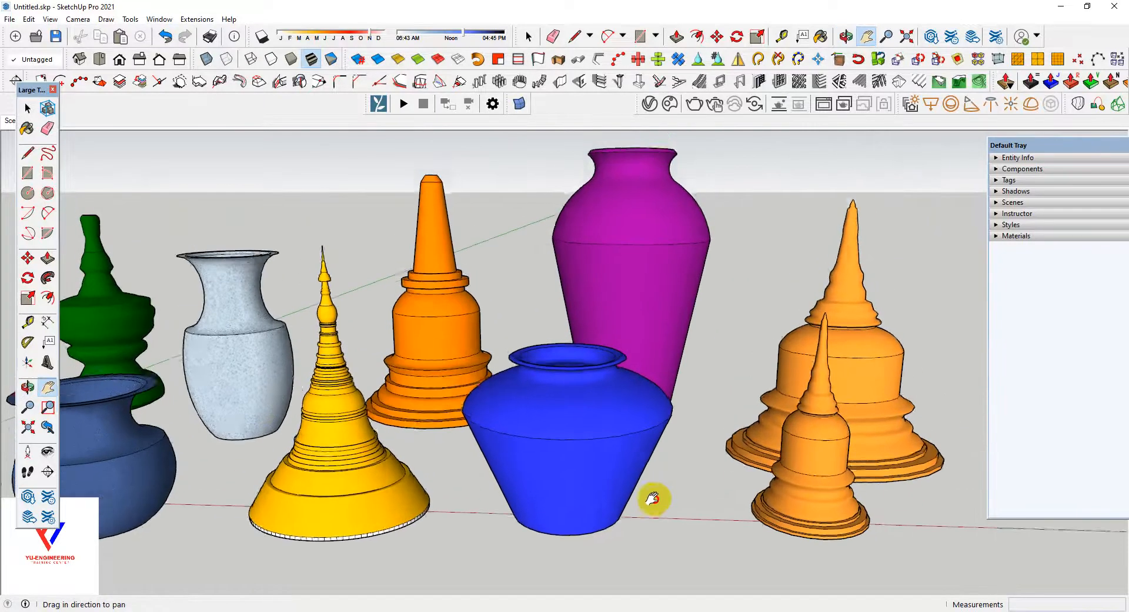